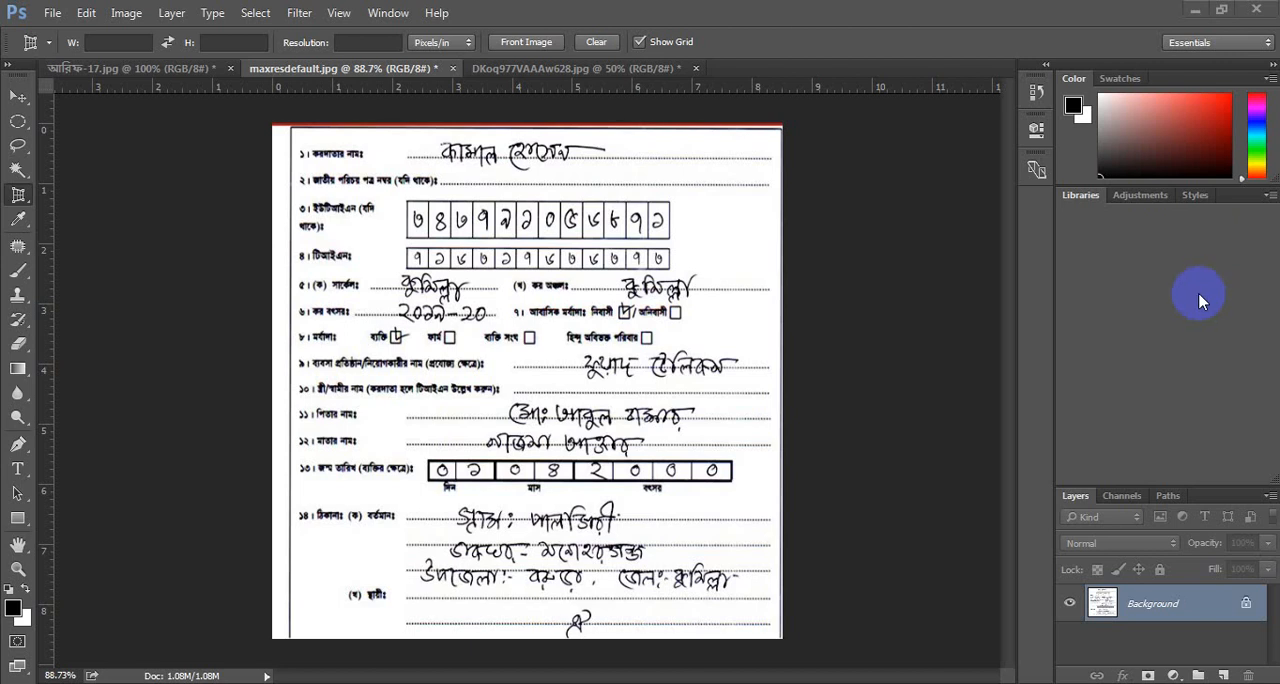
Use the Patch tool to replace the first handwritten digit in the UTIN row with blank paper from beside the row.
scroll(594, 220, "up", 5)
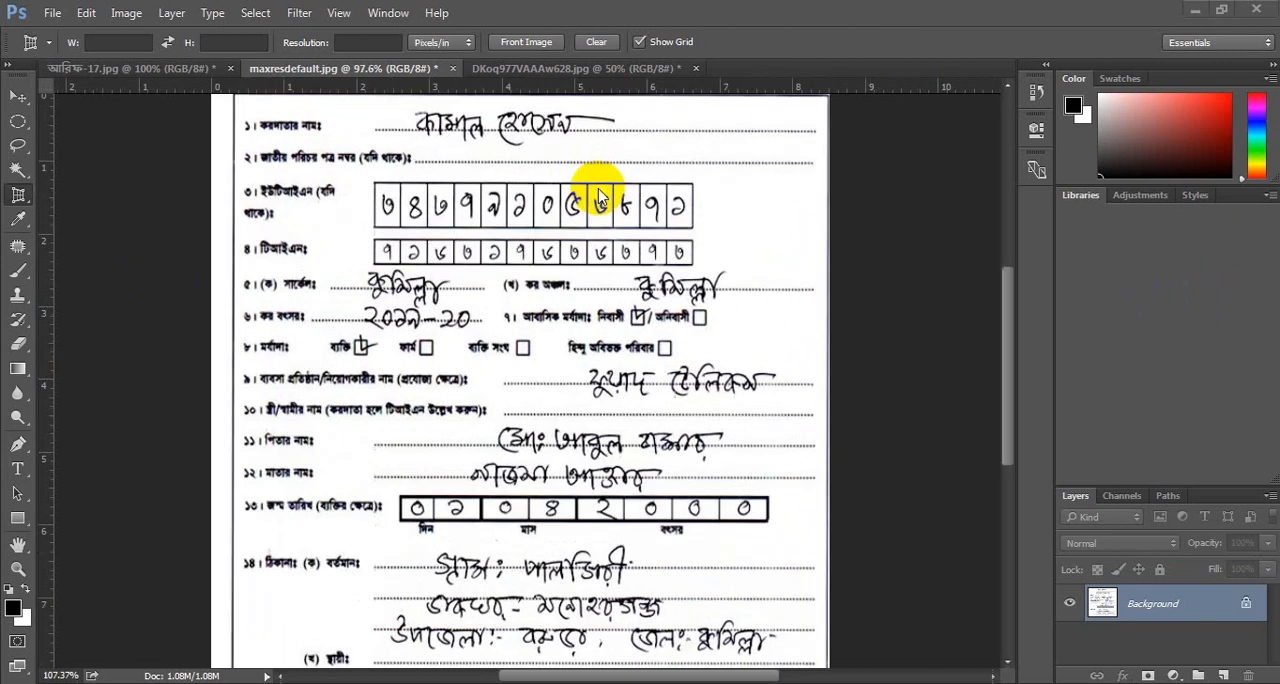
scroll(598, 196, "up", 2)
scroll(596, 193, "up", 3)
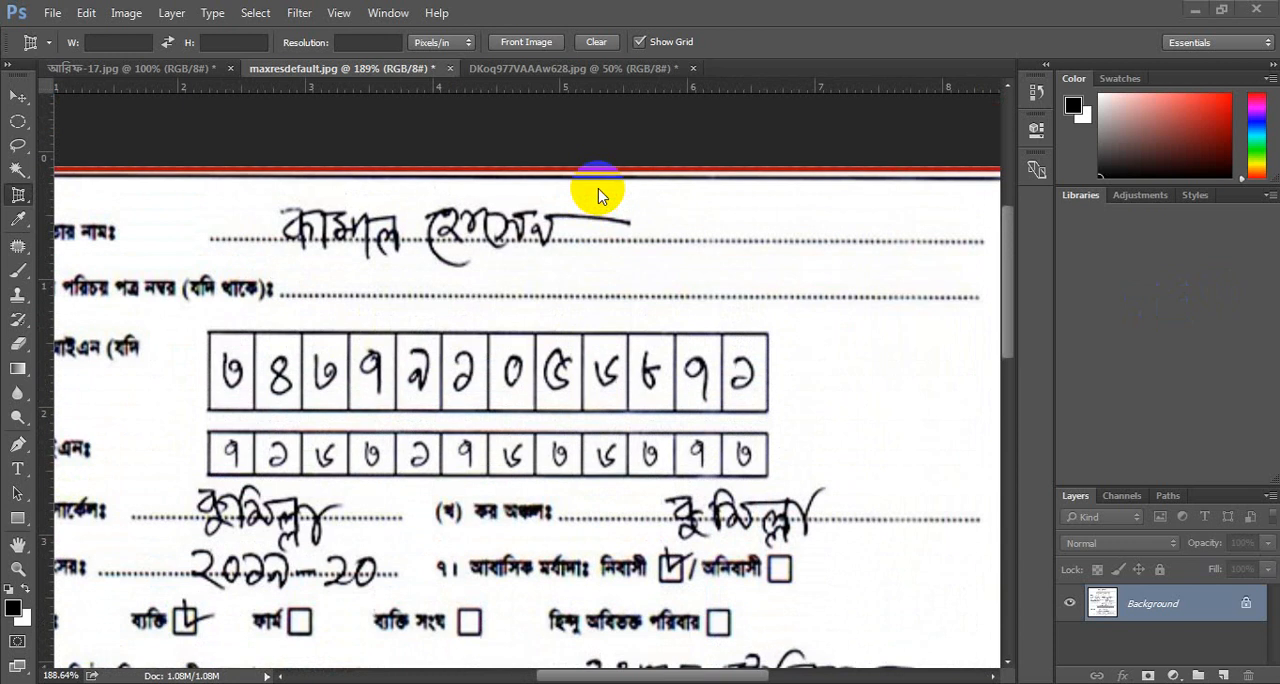
right_click(14, 249)
left_click(117, 285)
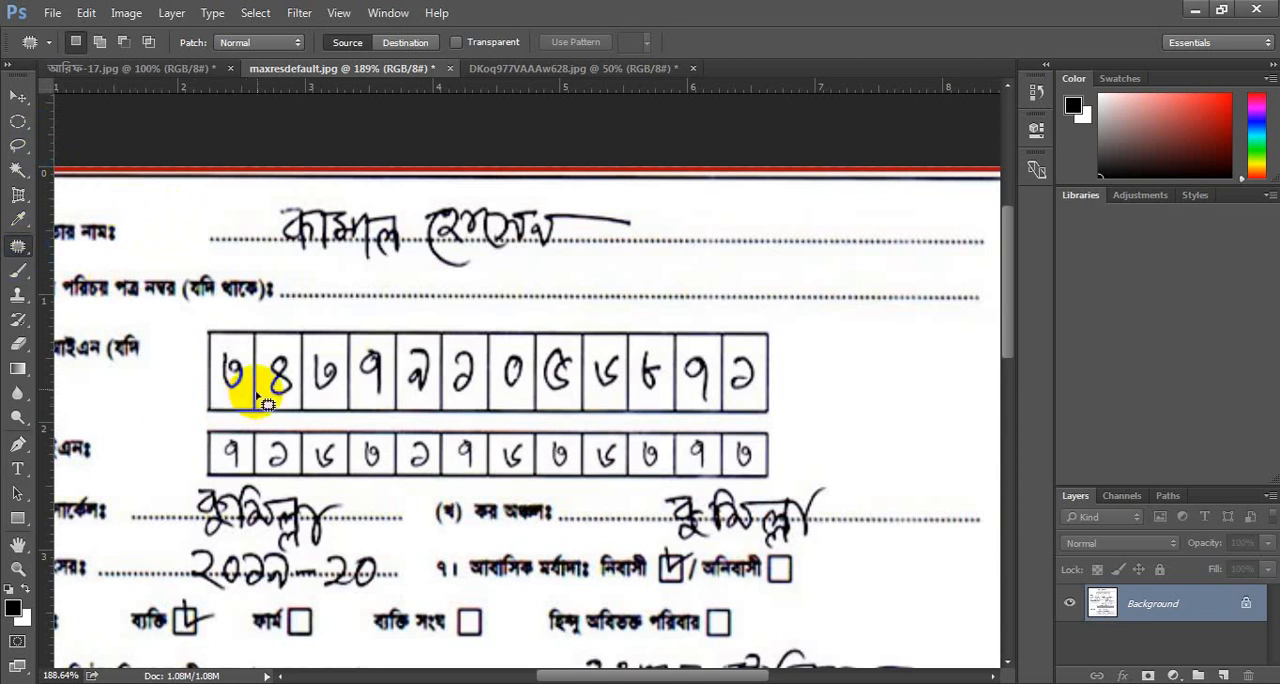
scroll(349, 347, "down", 1)
scroll(349, 347, "down", 1)
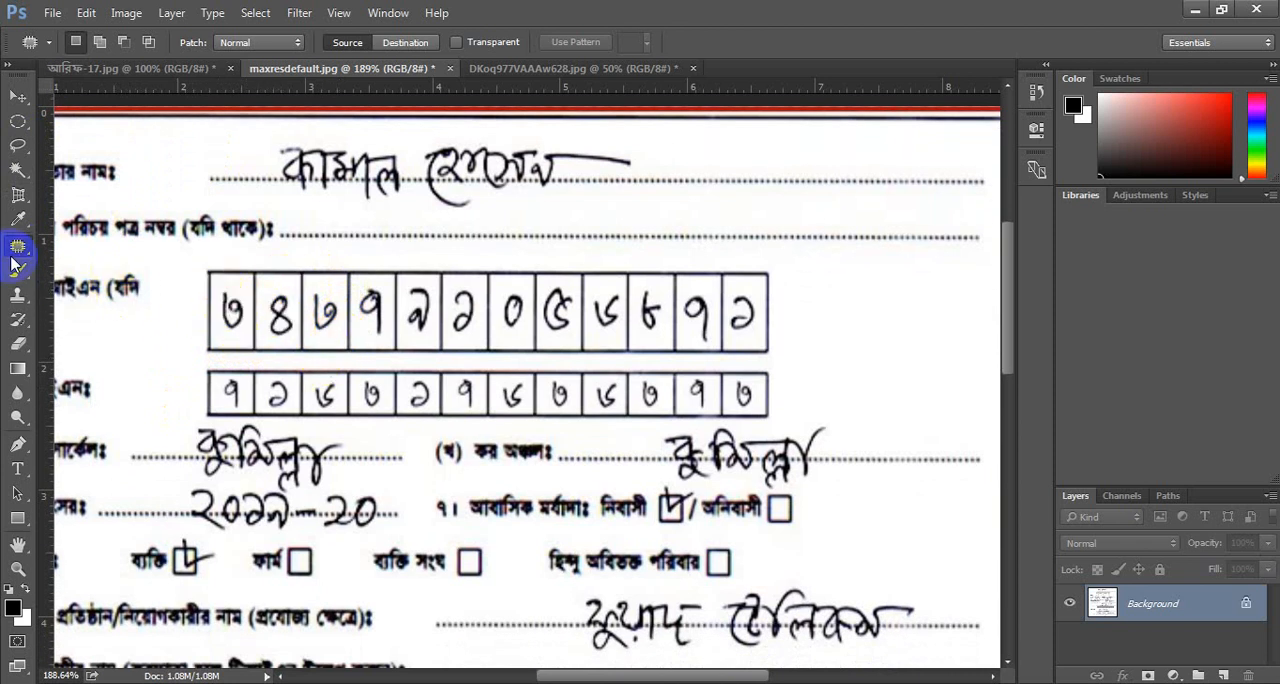
scroll(172, 288, "up", 5)
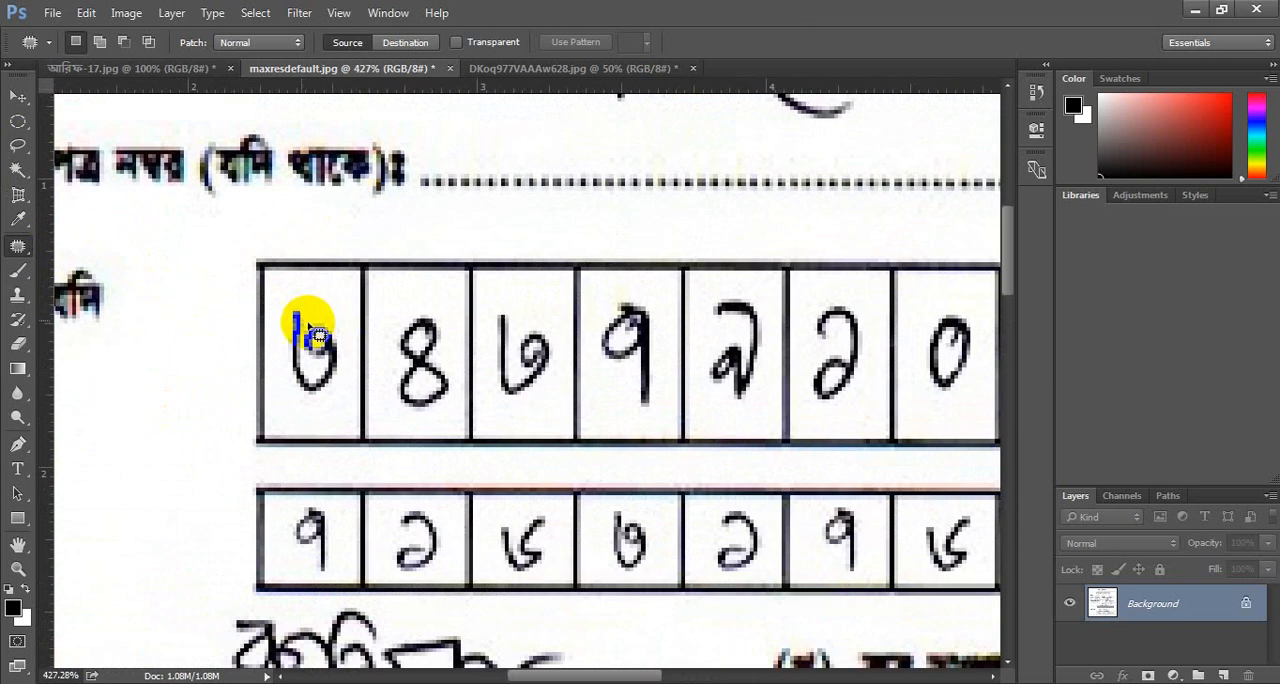
mouse_move(280, 322)
left_mouse_down()
mouse_move(293, 300)
mouse_move(334, 314)
mouse_move(351, 394)
mouse_move(295, 406)
mouse_move(270, 335)
mouse_move(281, 320)
left_mouse_up()
mouse_move(336, 408)
left_mouse_down()
mouse_move(306, 383)
mouse_move(303, 346)
mouse_move(157, 394)
left_mouse_up()
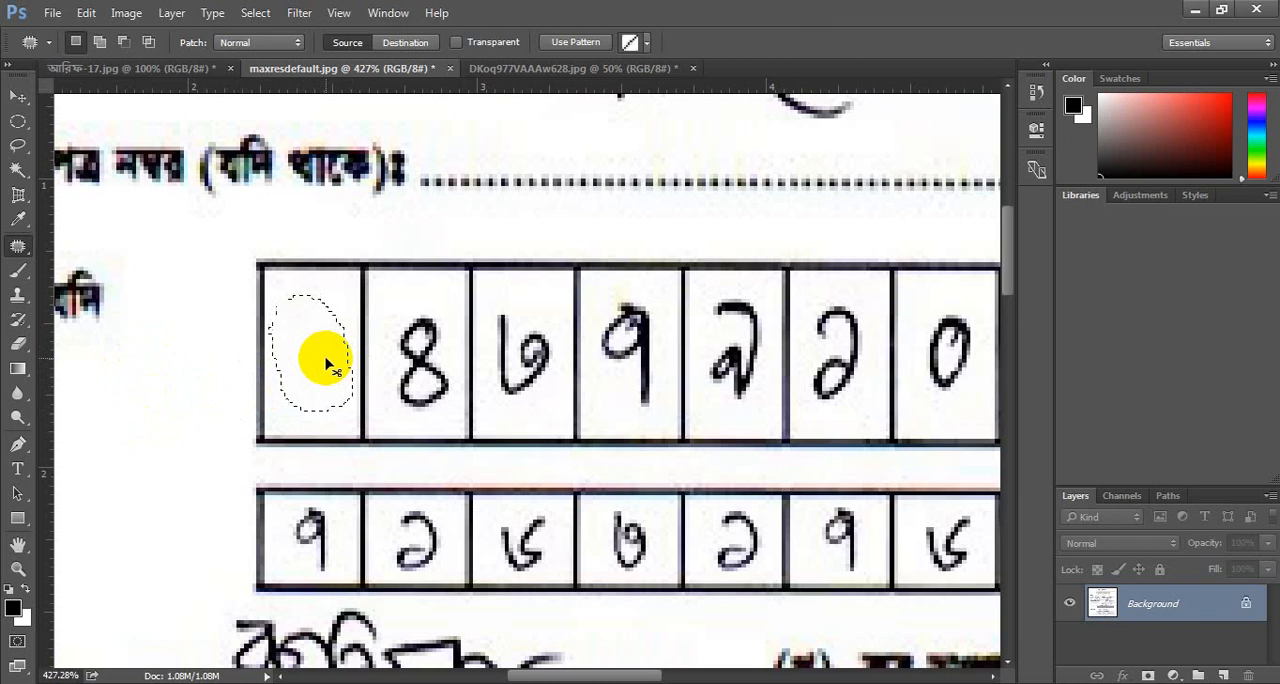
Patch out the second and third handwritten digits in the UTIN row with clean, empty paper.
mouse_move(390, 304)
left_mouse_down()
mouse_move(434, 308)
mouse_move(458, 379)
mouse_move(445, 411)
mouse_move(390, 403)
mouse_move(387, 329)
mouse_move(420, 366)
mouse_move(205, 383)
left_mouse_up()
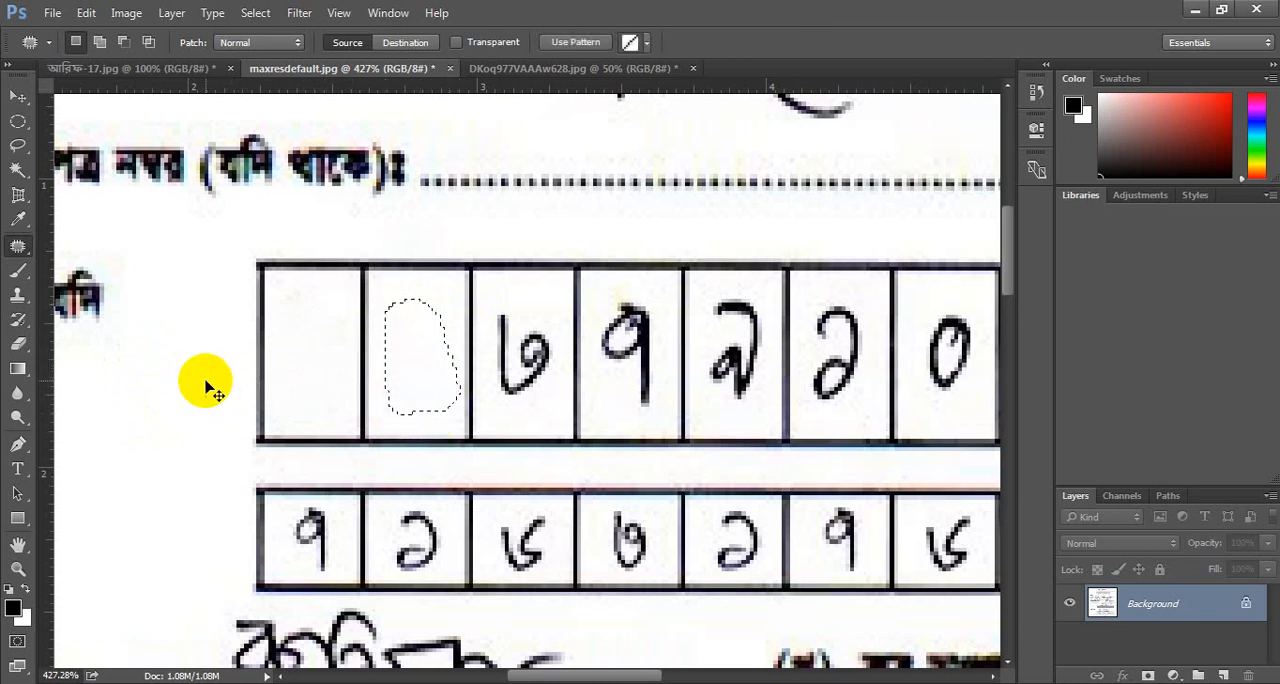
mouse_move(488, 298)
left_mouse_down()
mouse_move(547, 318)
mouse_move(564, 368)
mouse_move(541, 406)
mouse_move(496, 413)
mouse_move(470, 381)
mouse_move(476, 339)
mouse_move(489, 303)
mouse_move(507, 296)
mouse_move(556, 334)
mouse_move(553, 388)
mouse_move(504, 414)
mouse_move(485, 394)
mouse_move(490, 299)
left_mouse_up()
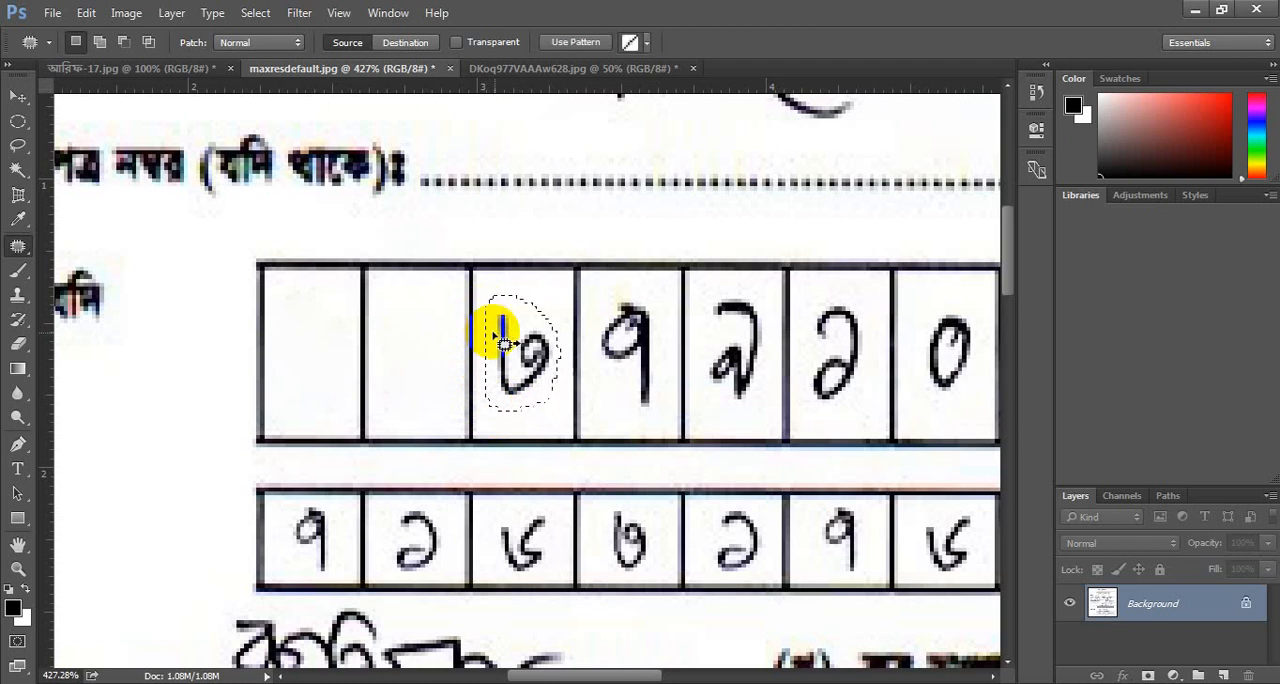
mouse_move(503, 340)
left_mouse_down()
mouse_move(286, 377)
mouse_move(286, 403)
left_mouse_up()
Try to patch out the fourth UTIN digit with blank paper, and undo the result.
mouse_move(609, 302)
left_mouse_down()
mouse_move(638, 291)
mouse_move(668, 317)
mouse_move(674, 376)
mouse_move(642, 418)
mouse_move(594, 405)
mouse_move(612, 298)
left_mouse_up()
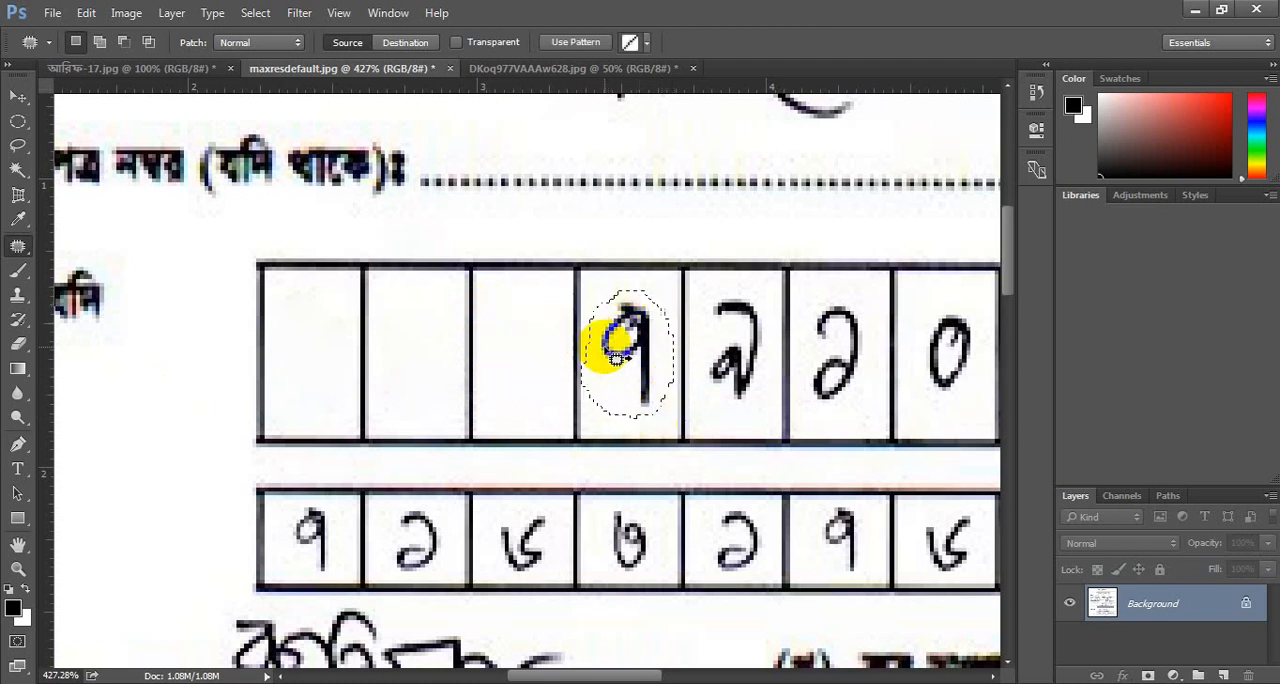
left_click_drag(618, 345, 134, 443)
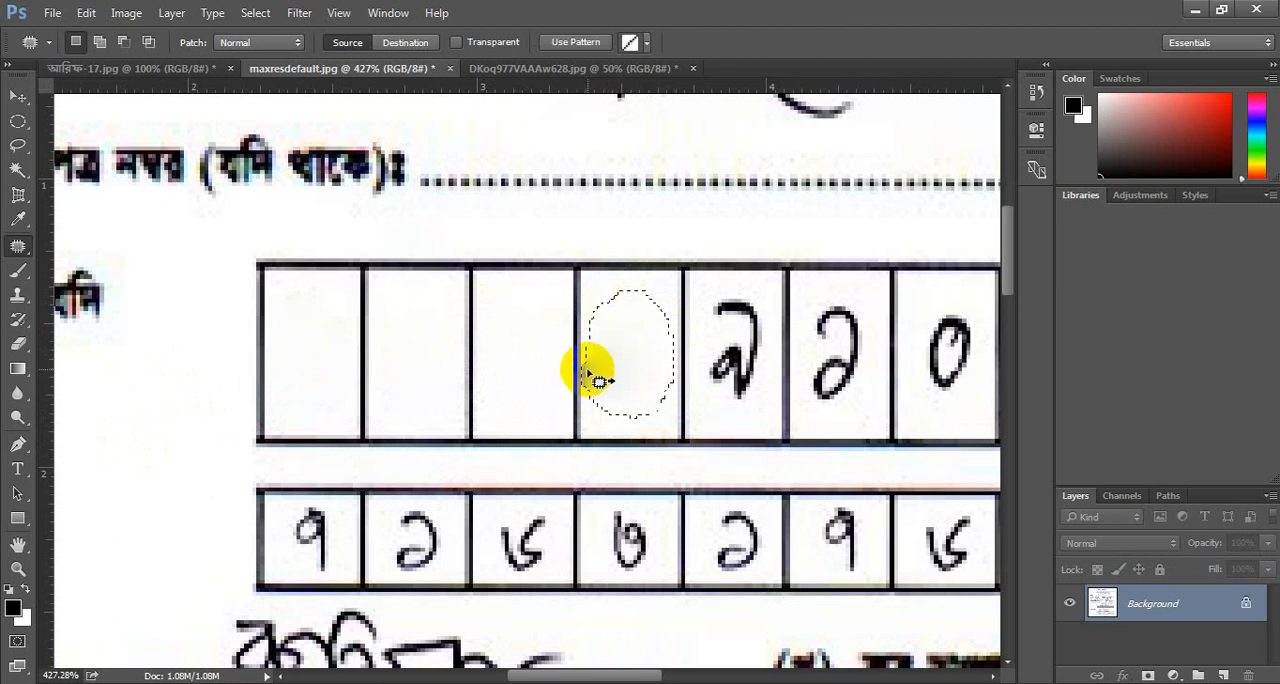
key("ctrl+d")
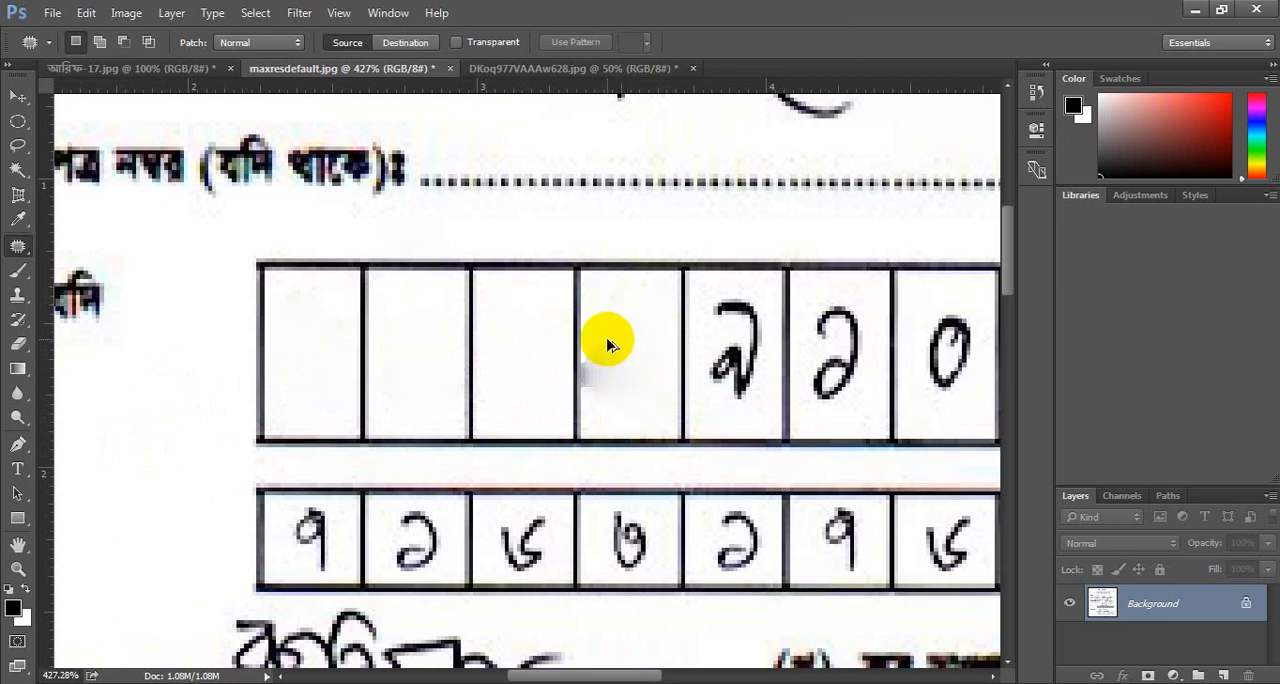
key("ctrl+alt+z")
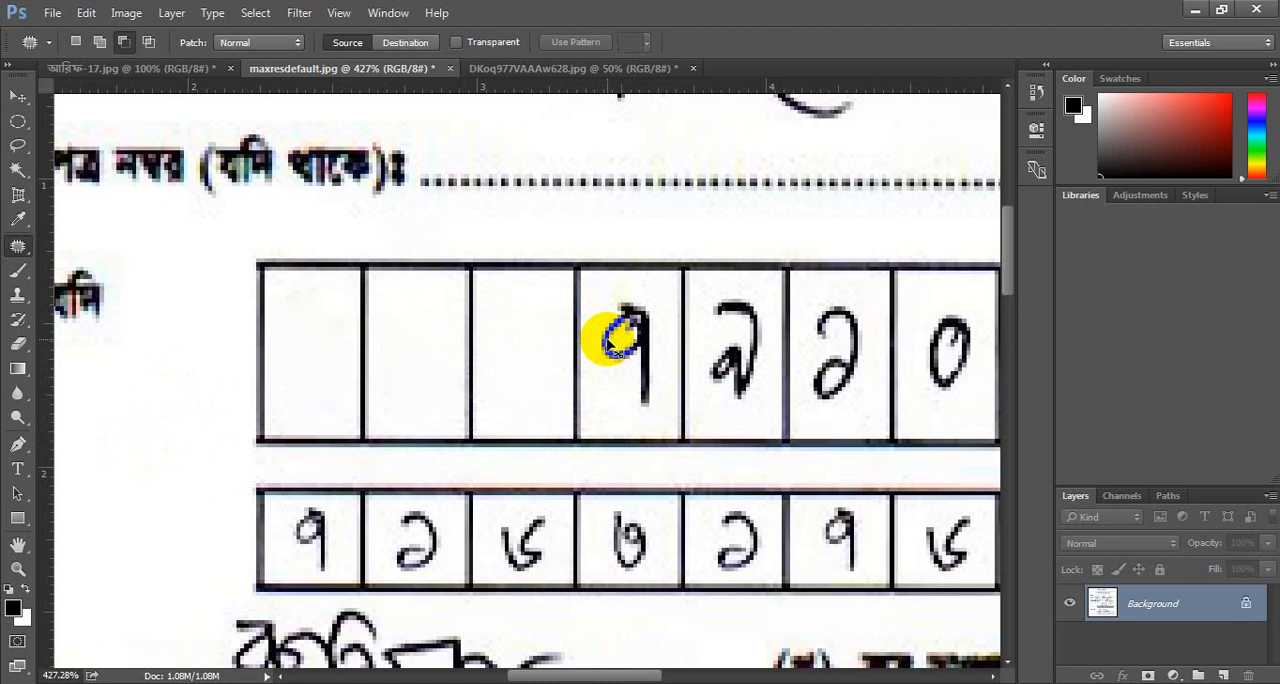
Patch out the fourth and fifth UTIN digits with blank paper from the page margin, and deselect.
mouse_move(615, 340)
left_mouse_down()
mouse_move(600, 314)
mouse_move(623, 286)
mouse_move(671, 314)
mouse_move(665, 386)
mouse_move(609, 415)
mouse_move(606, 318)
mouse_move(127, 466)
left_mouse_up()
mouse_move(694, 287)
left_mouse_down()
mouse_move(699, 375)
mouse_move(720, 407)
mouse_move(754, 409)
mouse_move(768, 363)
mouse_move(761, 299)
mouse_move(697, 293)
left_mouse_up()
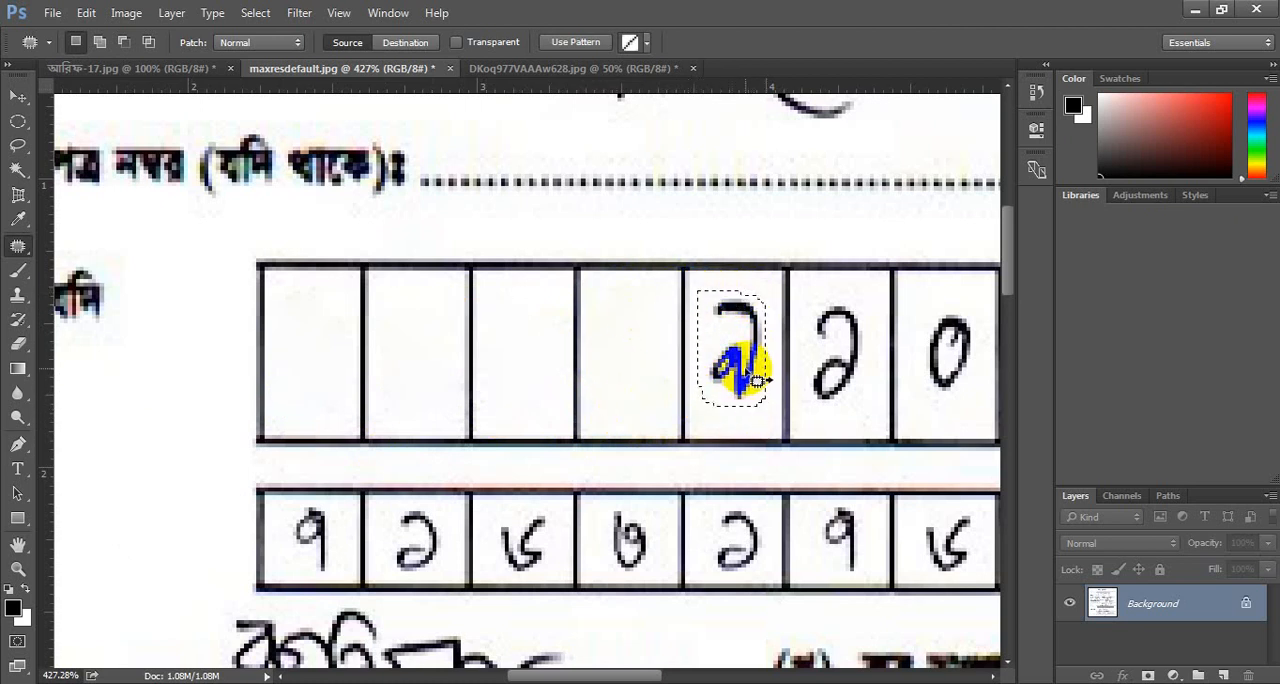
left_click_drag(737, 363, 217, 435)
key("ctrl+d")
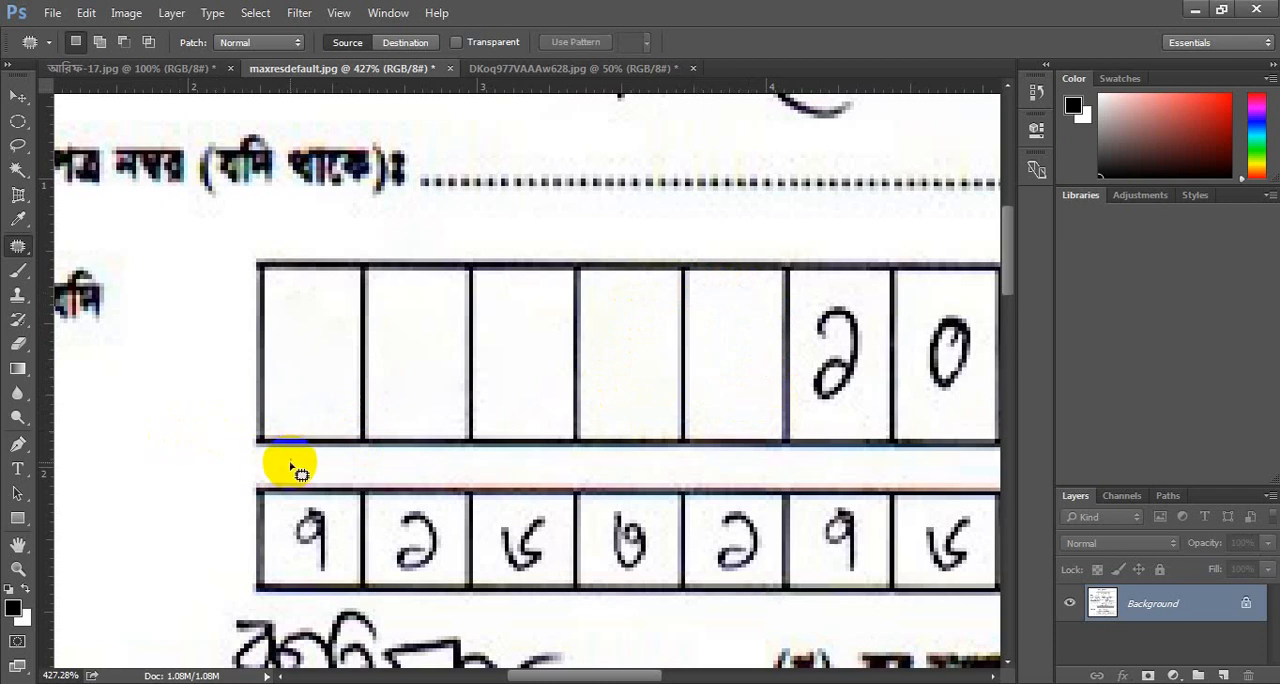
Copy a rectangular marquee selection of blank margin paper over the sixth UTIN digit, and deselect.
right_click(16, 123)
left_click(56, 118)
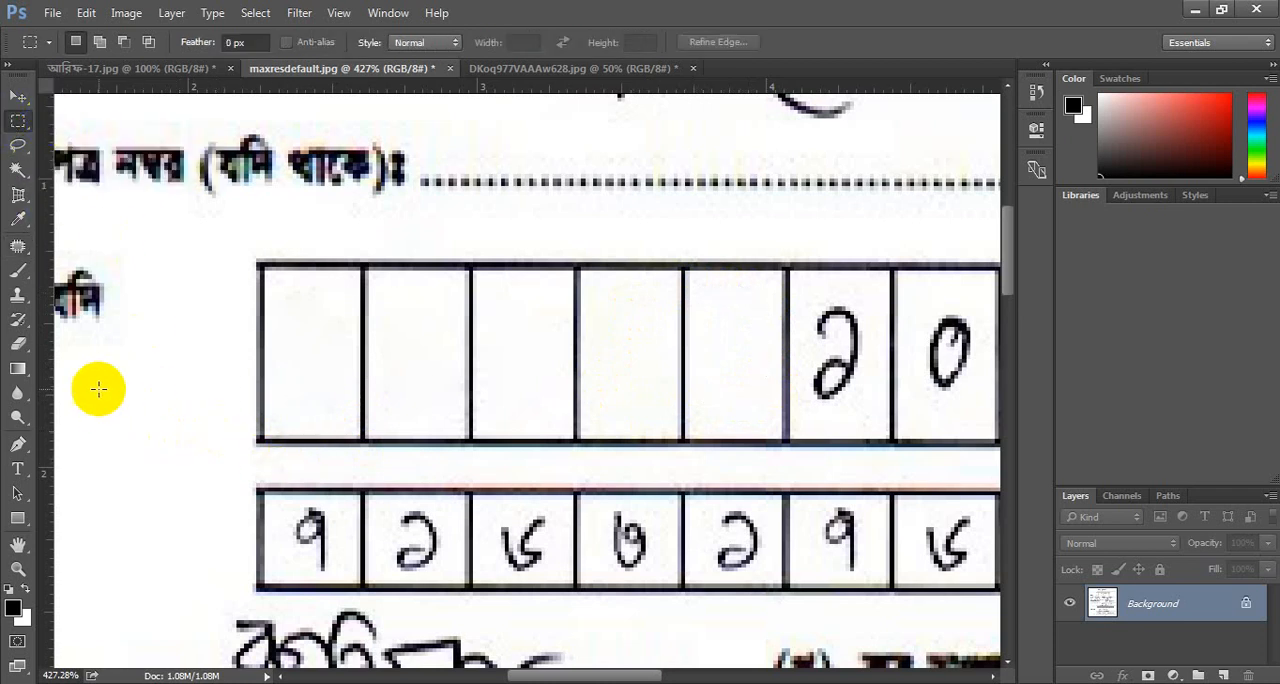
left_click_drag(92, 363, 165, 464)
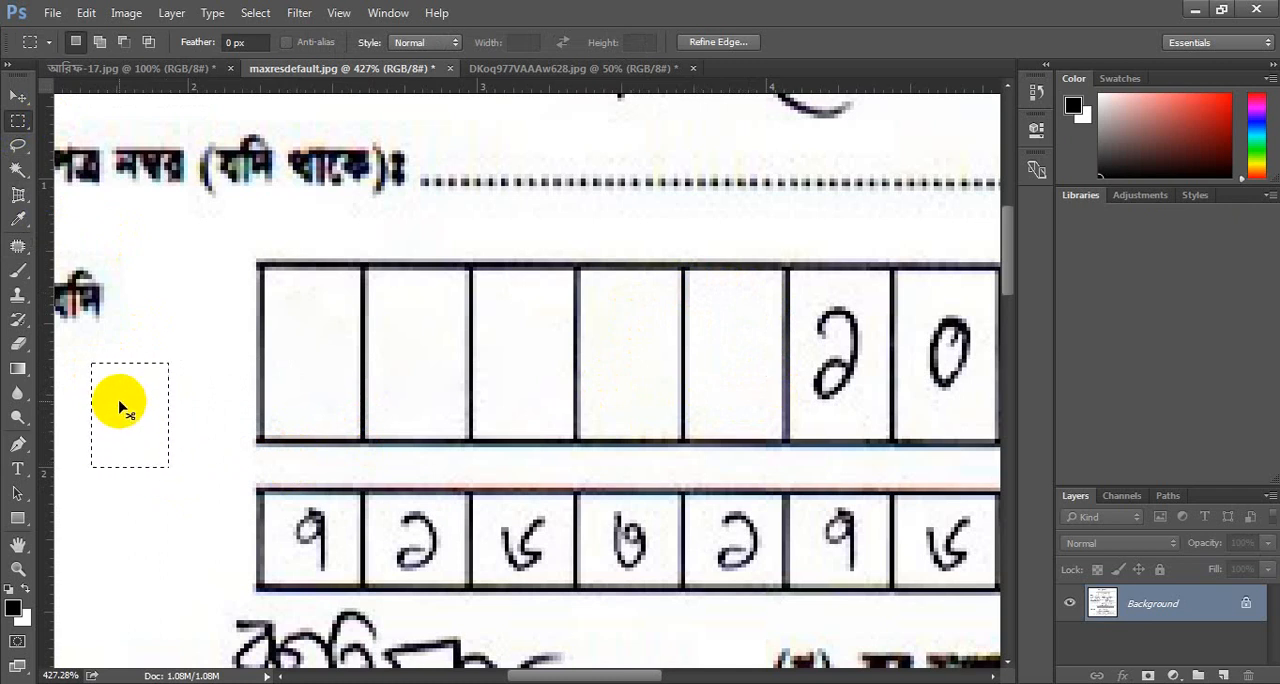
left_click_drag(104, 415, 810, 350)
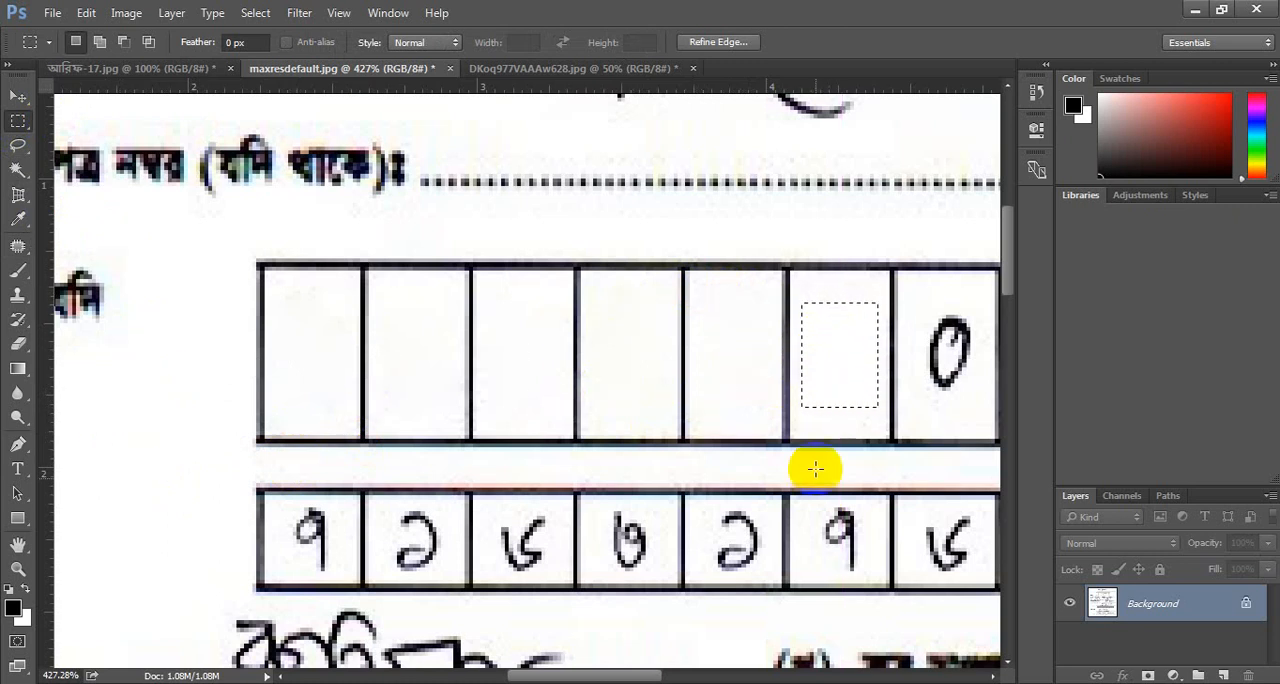
key("ctrl+d")
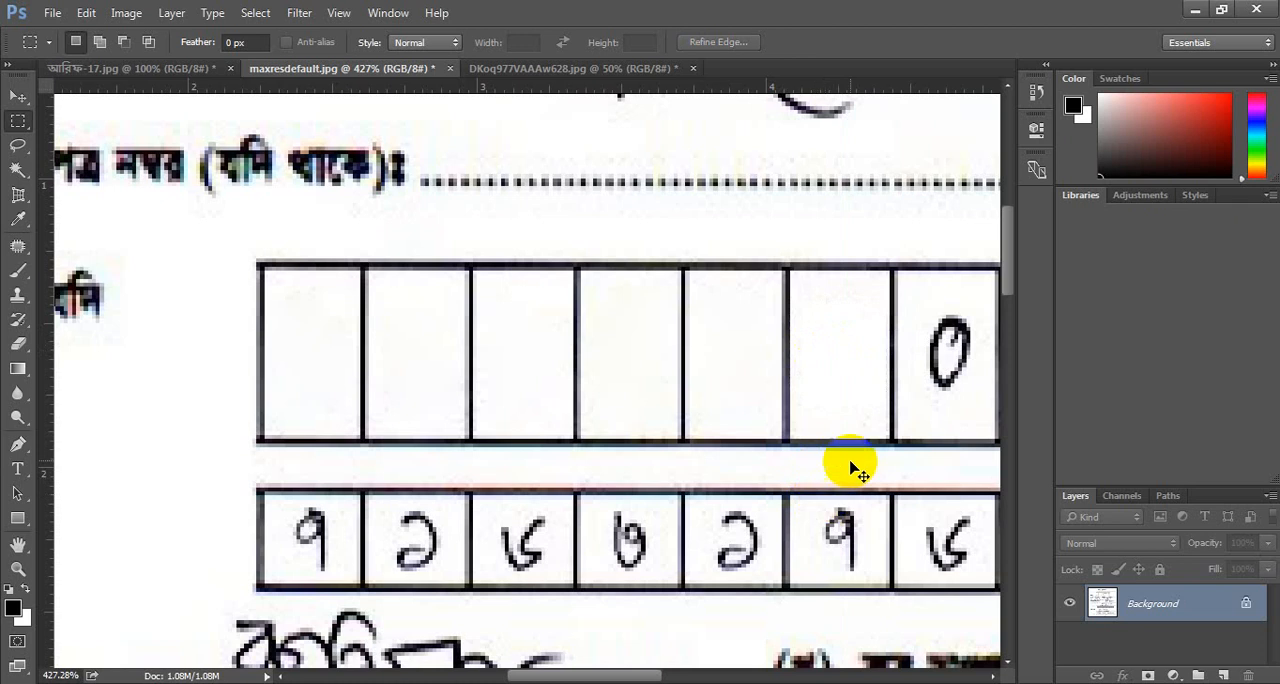
Outline the seventh UTIN digit with the Patch tool, replace it with blank margin paper, and deselect.
scroll(857, 456, "down", 2)
scroll(857, 456, "right", 5)
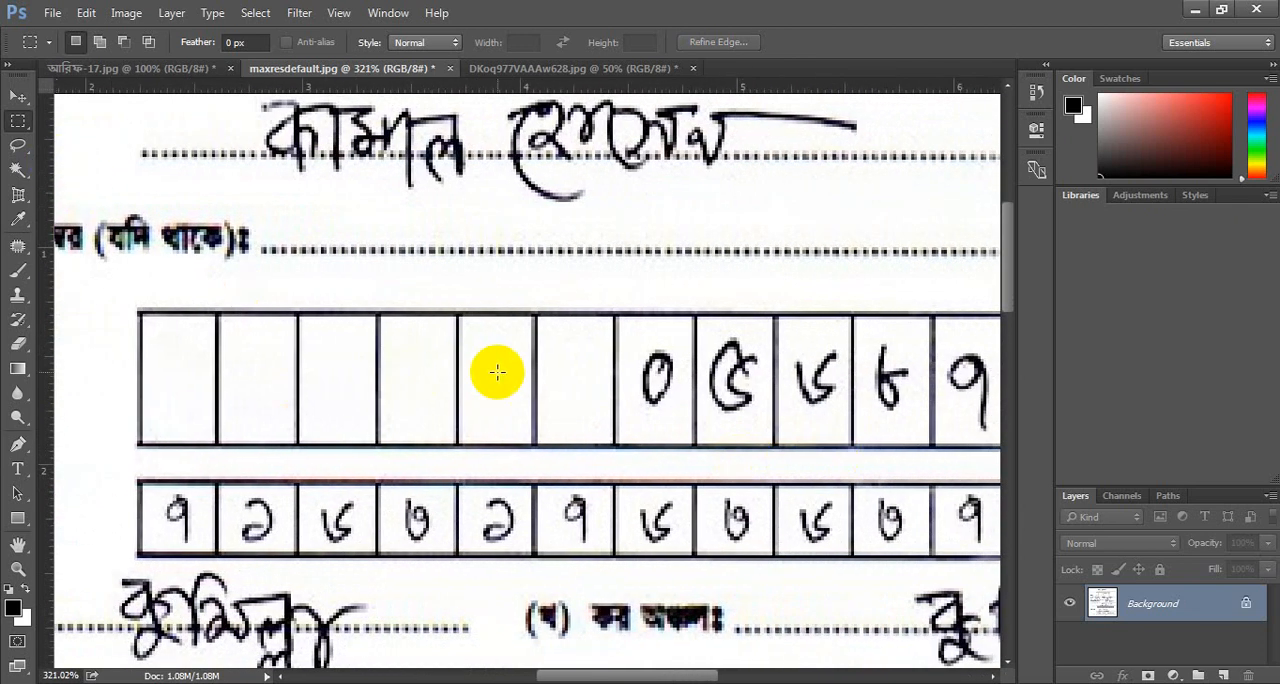
left_click_drag(570, 384, 657, 383)
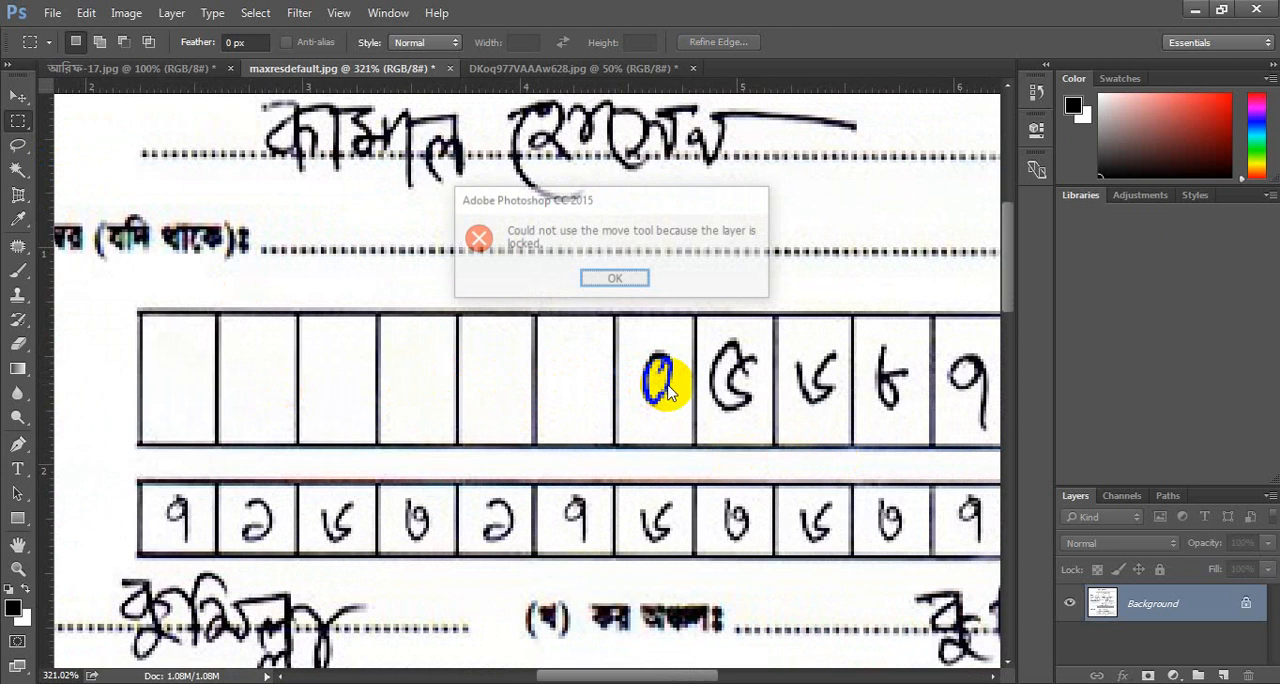
left_click(620, 276)
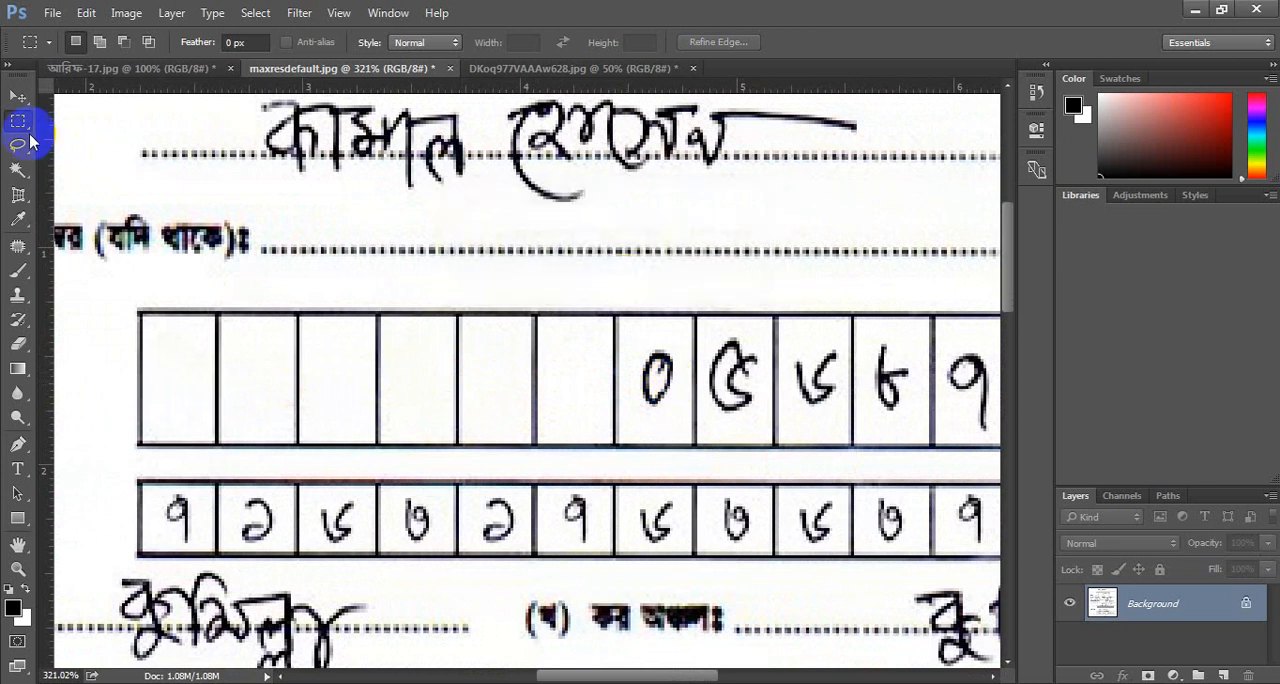
left_click(18, 249)
mouse_move(643, 350)
left_mouse_down()
mouse_move(676, 350)
mouse_move(681, 391)
mouse_move(653, 422)
mouse_move(636, 400)
mouse_move(645, 347)
left_mouse_up()
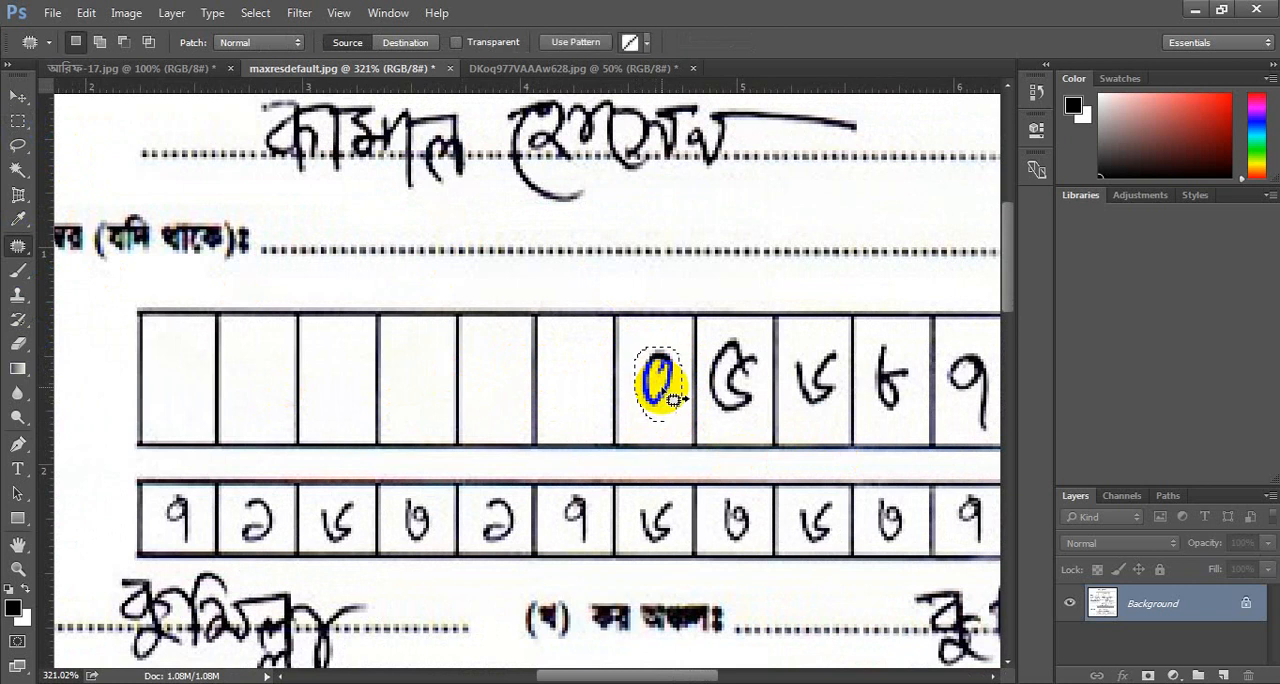
left_click_drag(673, 398, 100, 398)
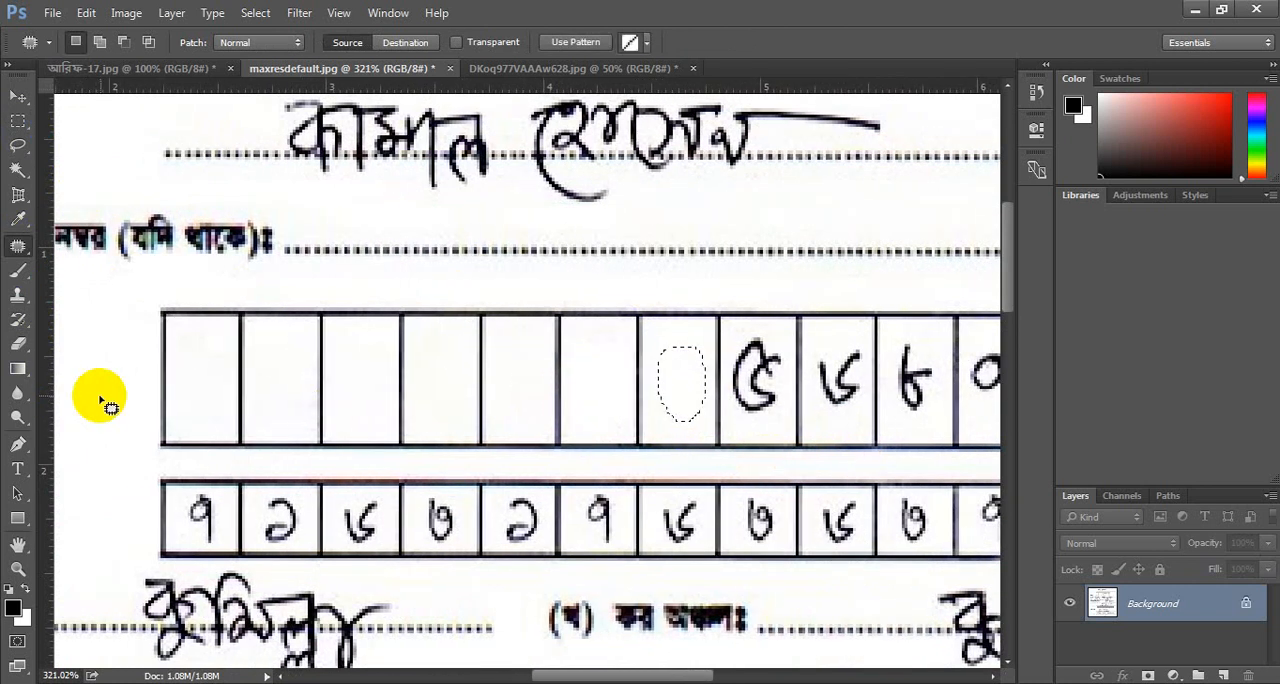
key("ctrl+d")
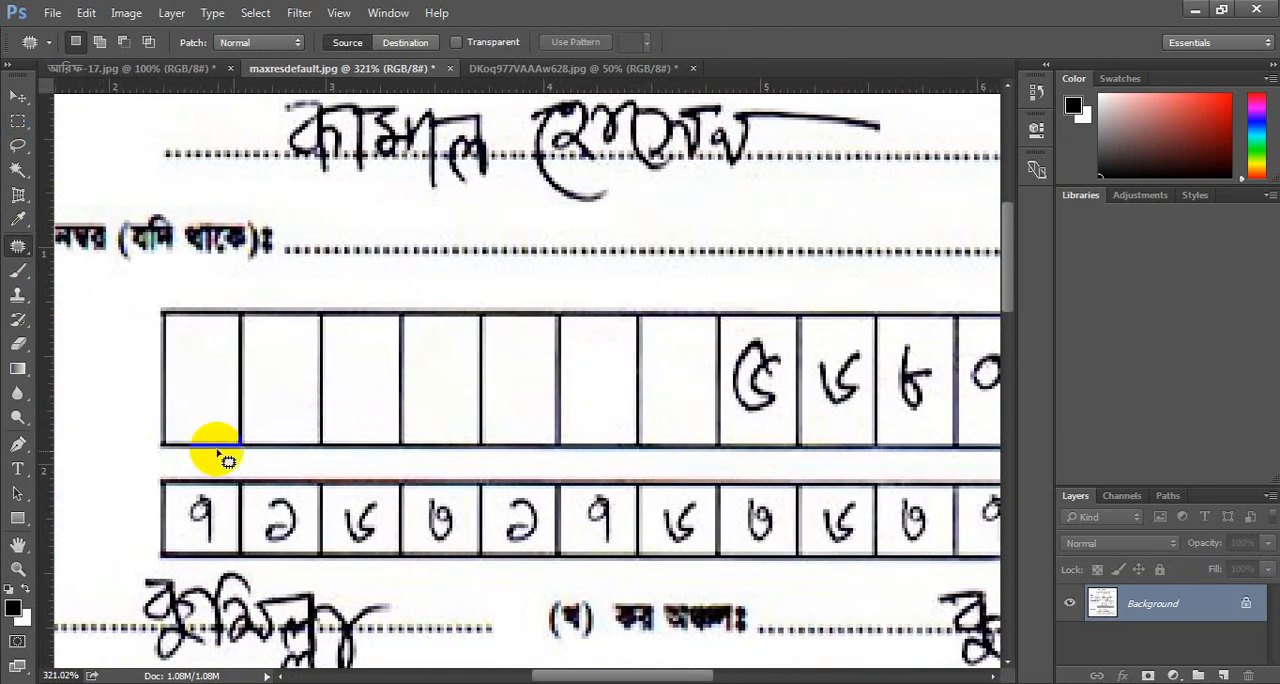
Cover the eighth through twelfth UTIN digits with copies of a rectangular selection of blank margin paper.
left_click(17, 120)
left_click(78, 124)
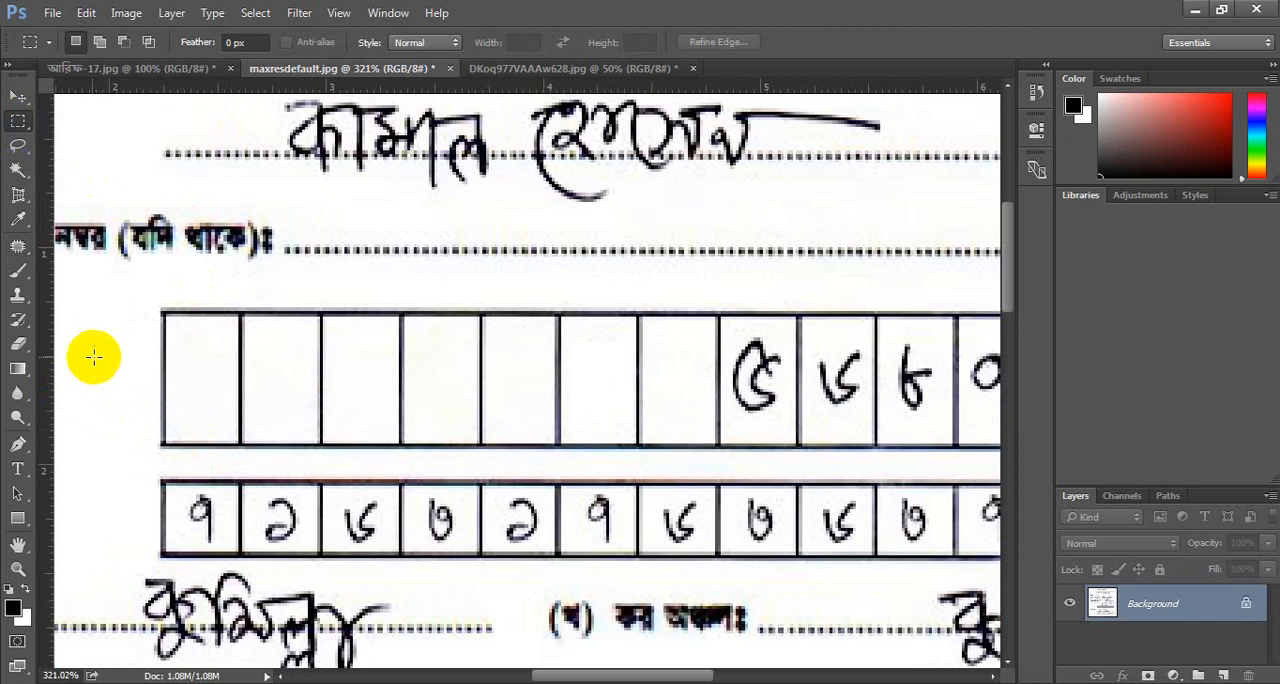
left_click_drag(71, 346, 838, 398)
scroll(899, 418, "right", 4)
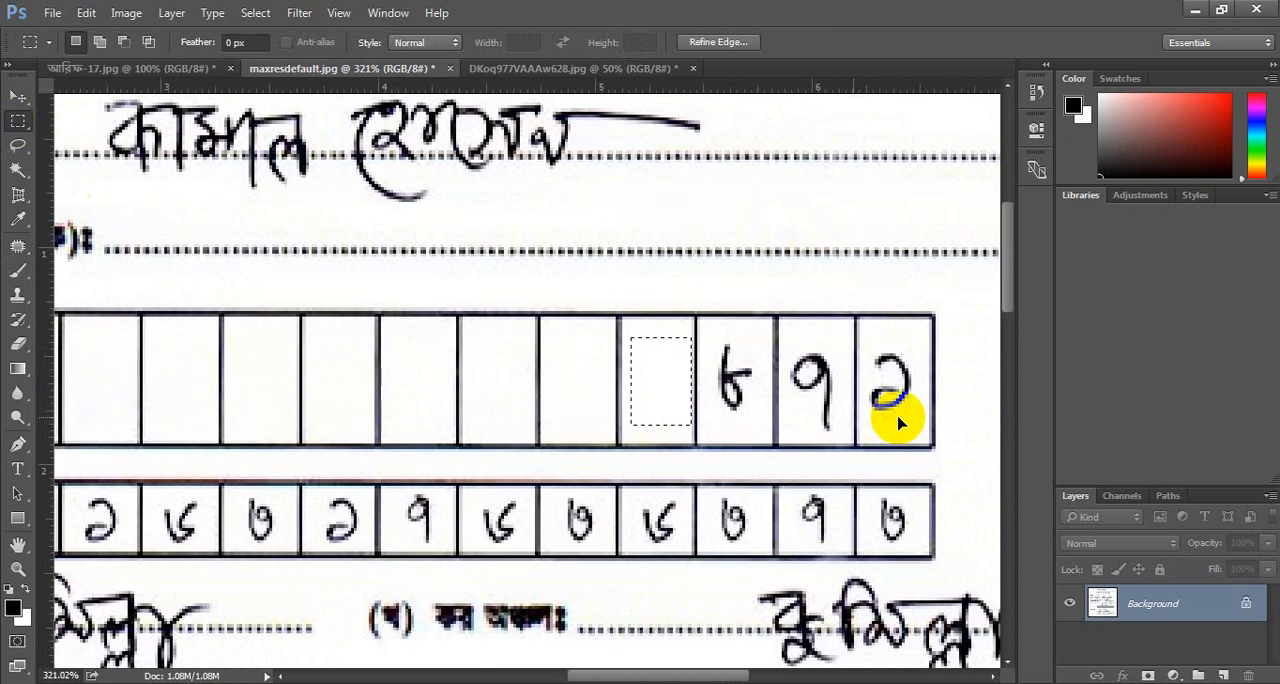
scroll(775, 420, "down", 1)
left_click_drag(634, 394, 815, 391)
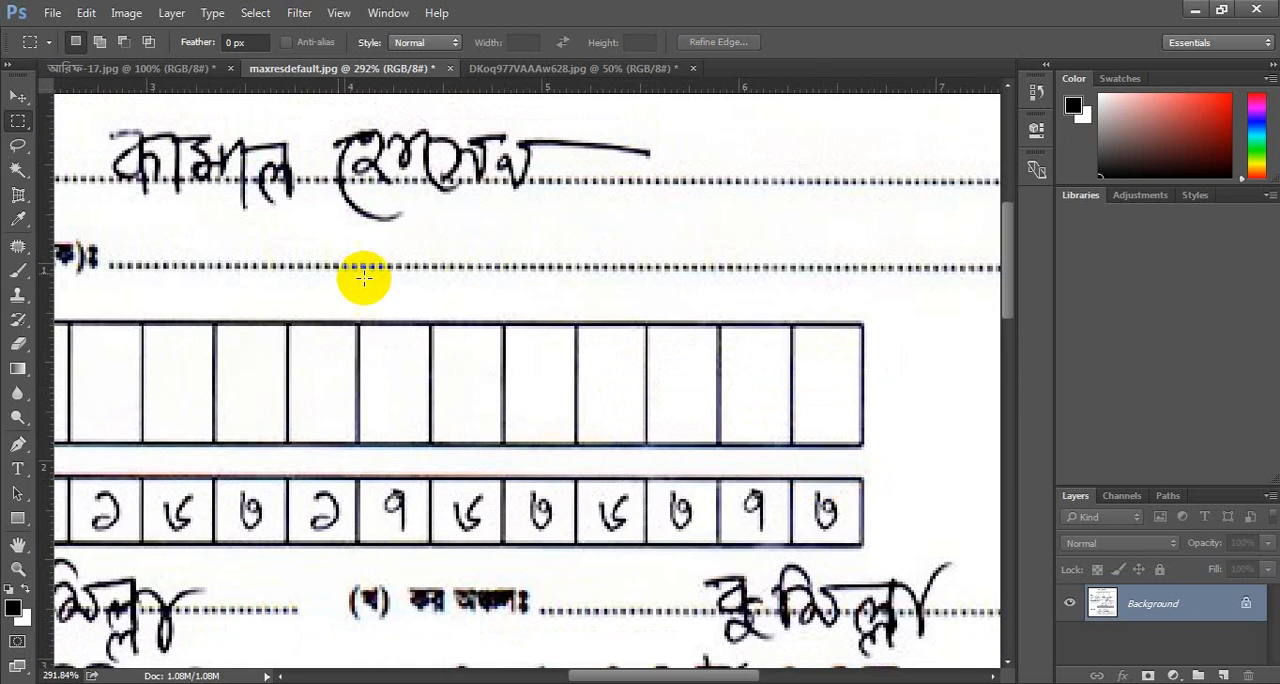
Marquee-select the first handwritten word on the taxpayer name line, about 1.14 by 0.57 in, and patch it with clean dotted line.
scroll(395, 224, "up", 2)
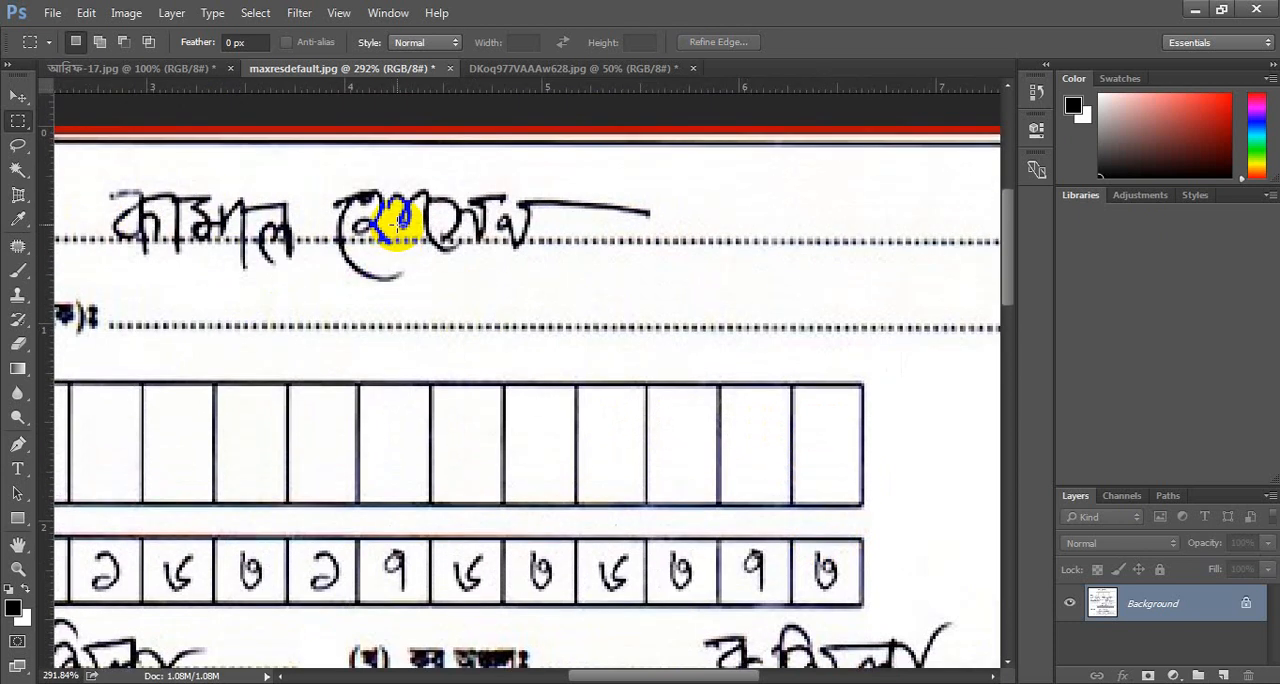
scroll(398, 220, "up", 1)
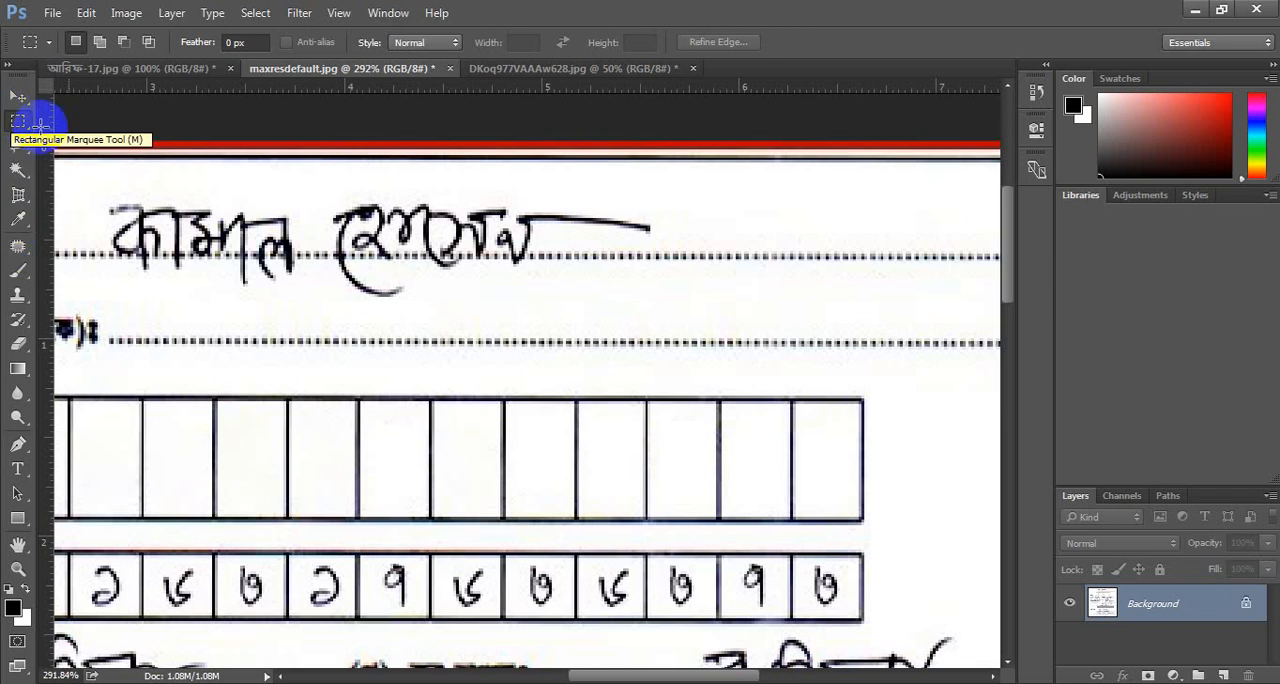
left_click_drag(87, 183, 231, 233)
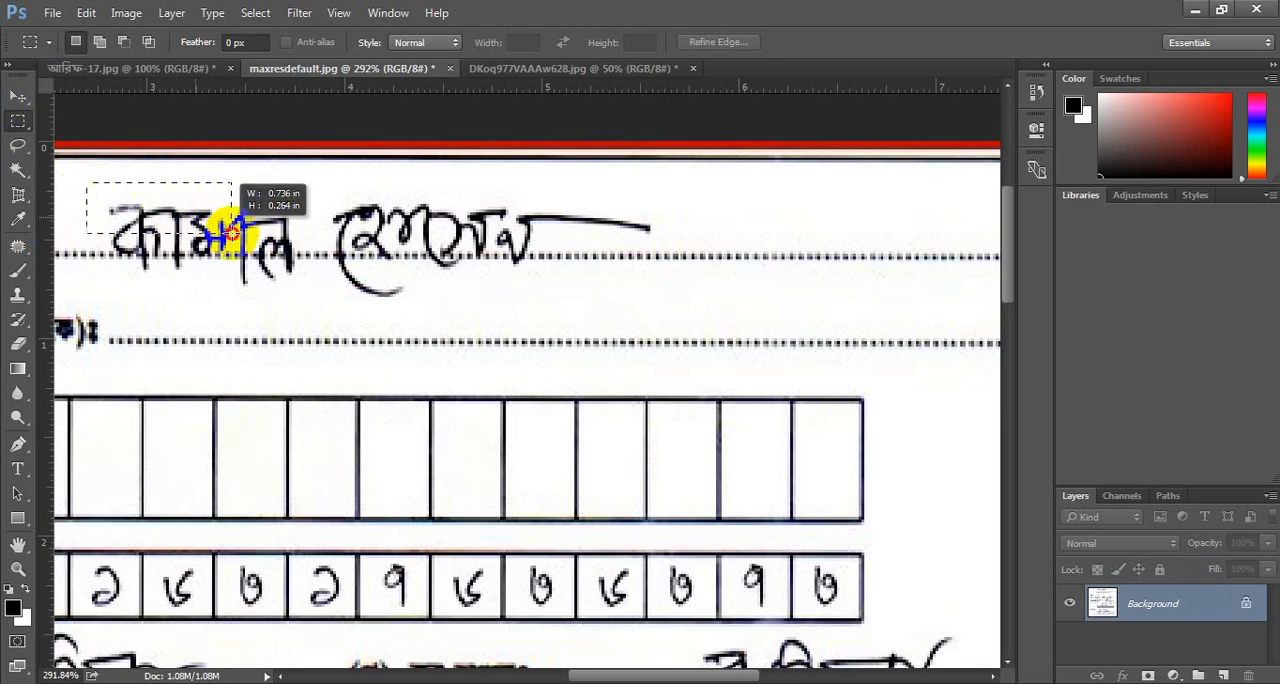
left_click_drag(301, 277, 309, 293)
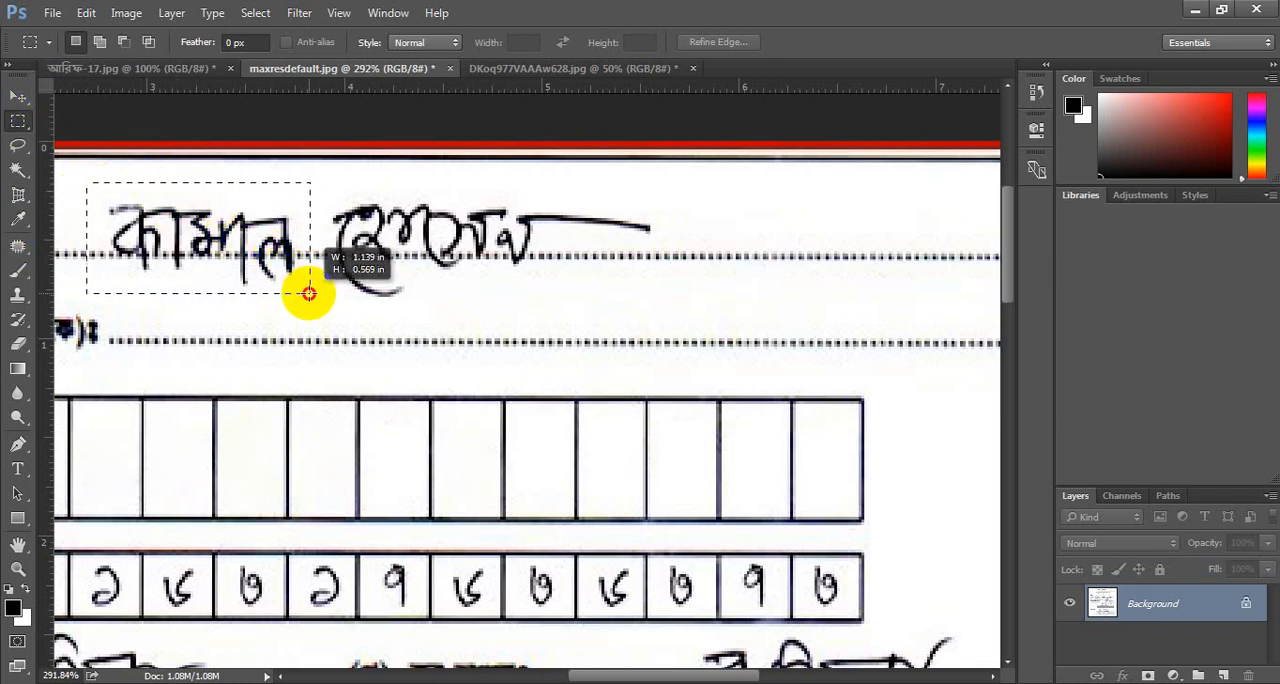
left_click_drag(309, 293, 311, 295)
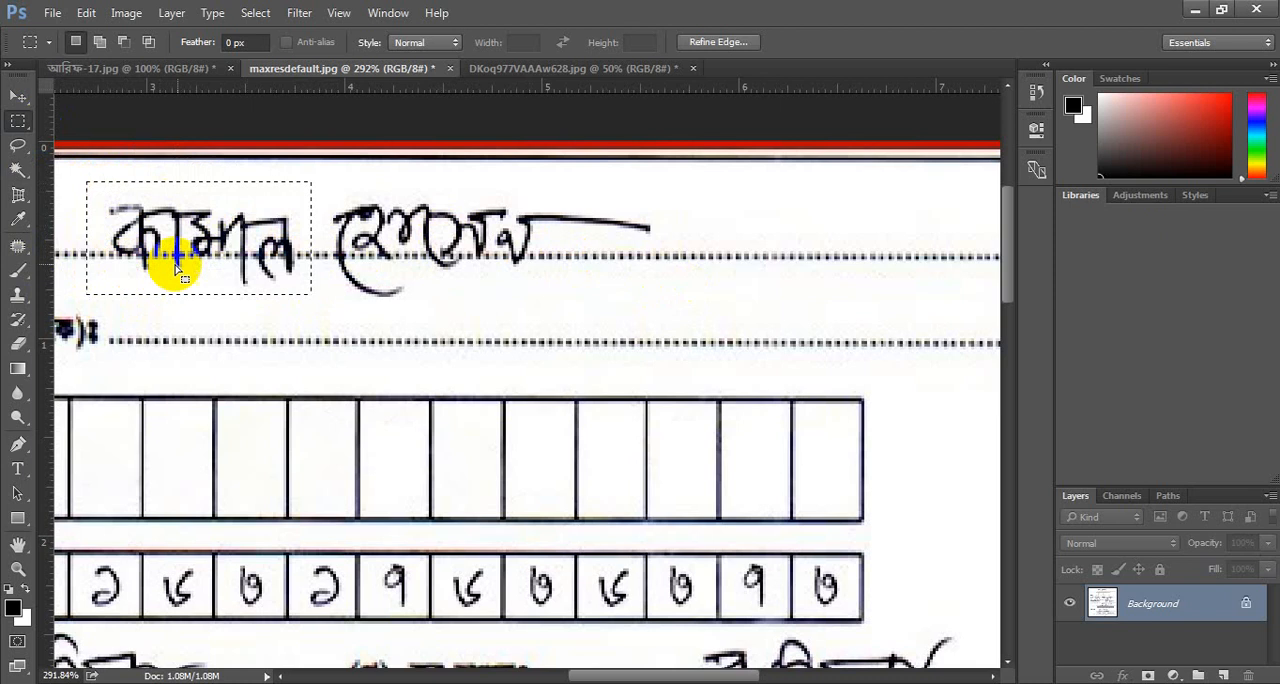
left_click(20, 248)
left_click_drag(226, 243, 854, 240)
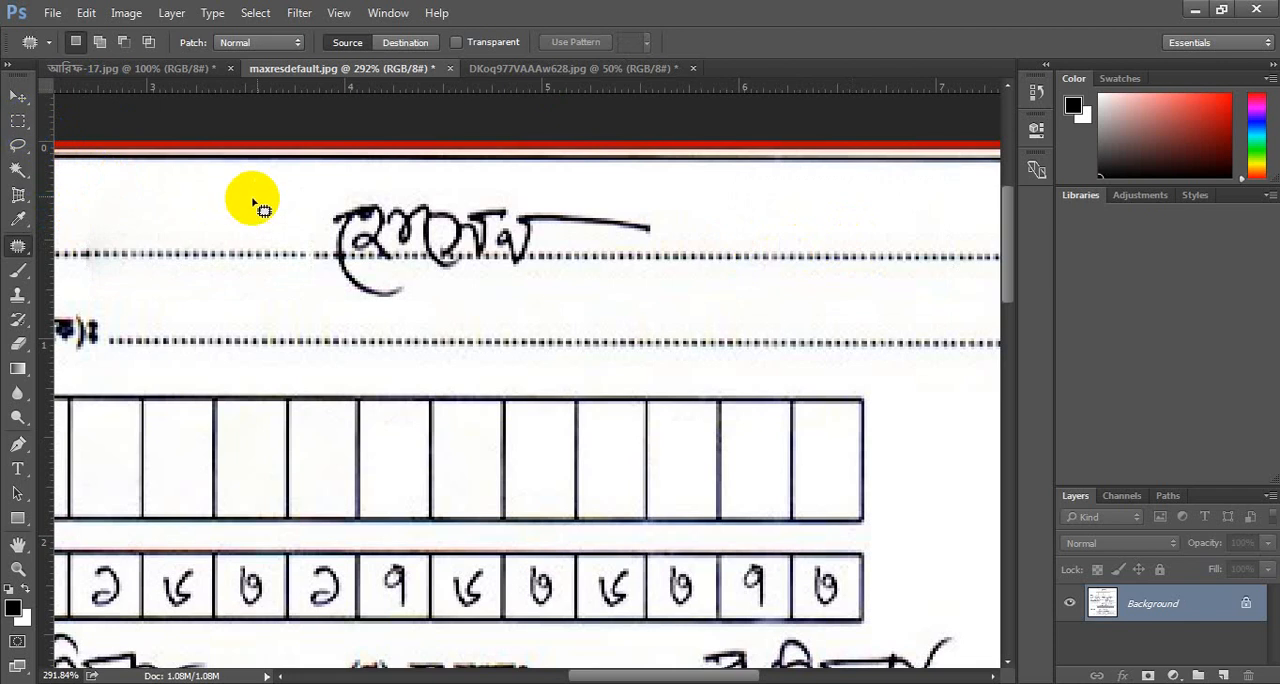
Marquee-select the remaining handwritten word on the taxpayer name line and patch it with clean dotted line.
left_click(18, 120)
left_click_drag(290, 186, 689, 308)
left_click(19, 248)
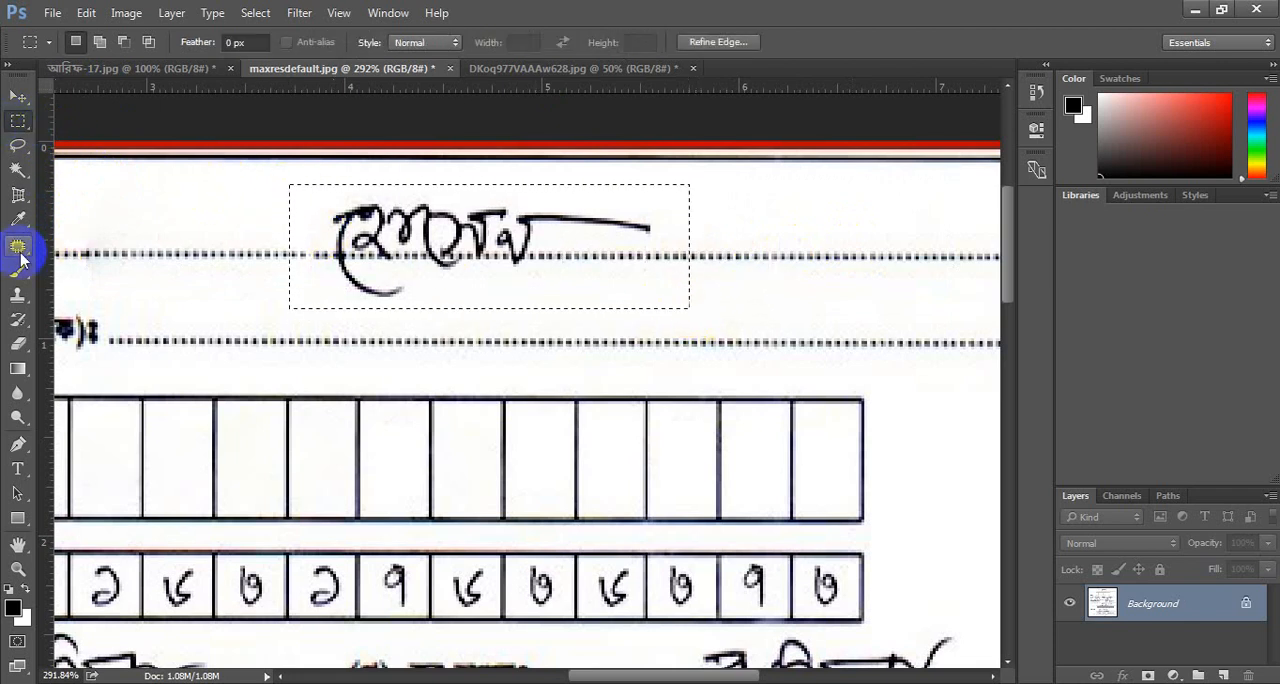
left_click_drag(345, 253, 748, 286)
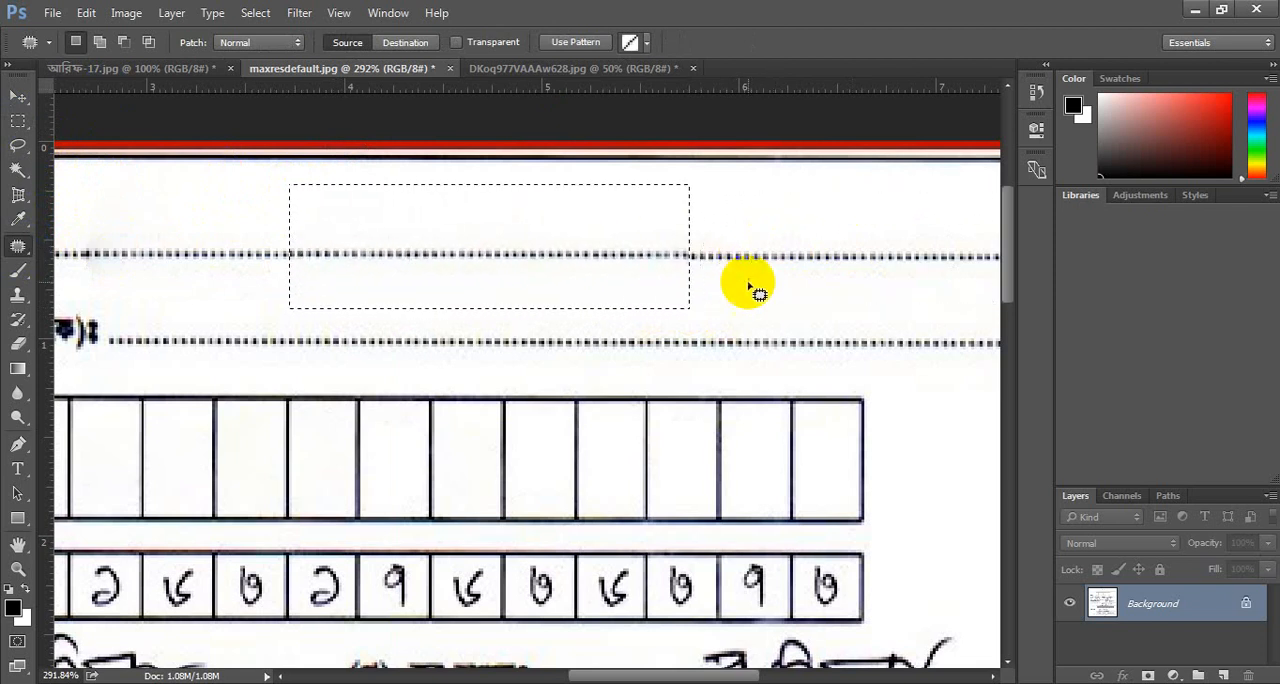
Deselect the patched area on the taxpayer name line.
key("ctrl+d")
scroll(645, 262, "right", 2)
scroll(643, 260, "down", 4)
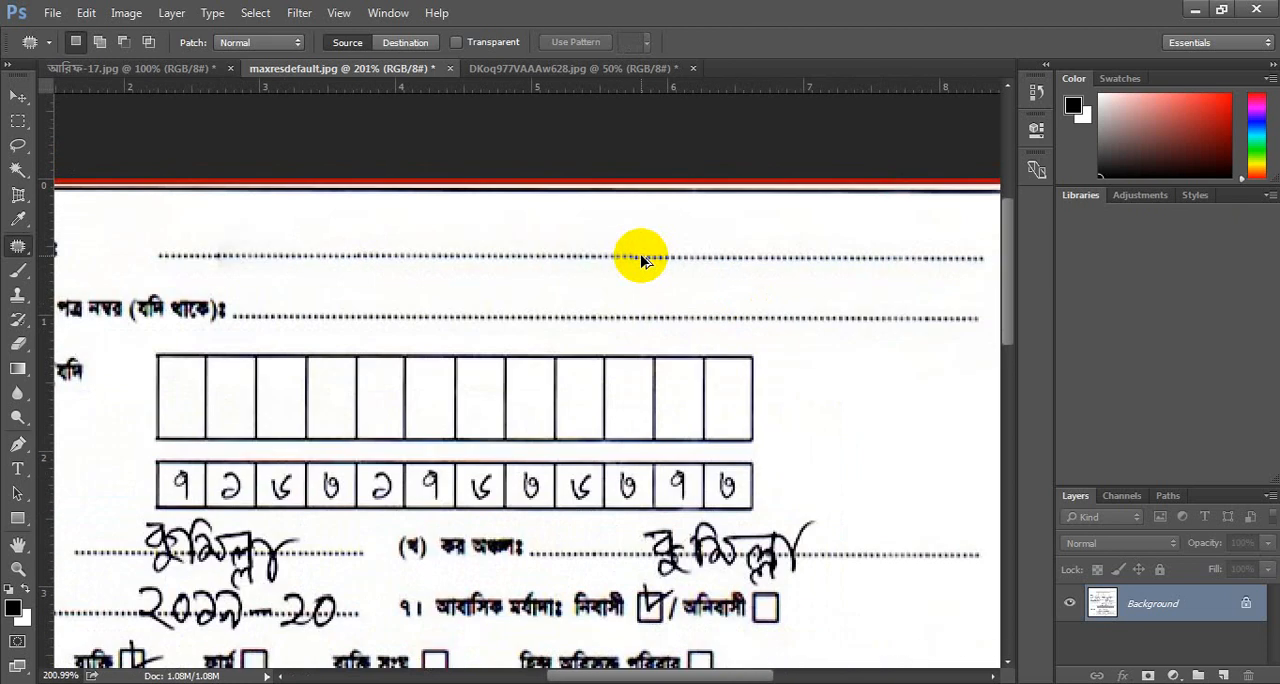
scroll(490, 360, "down", 2)
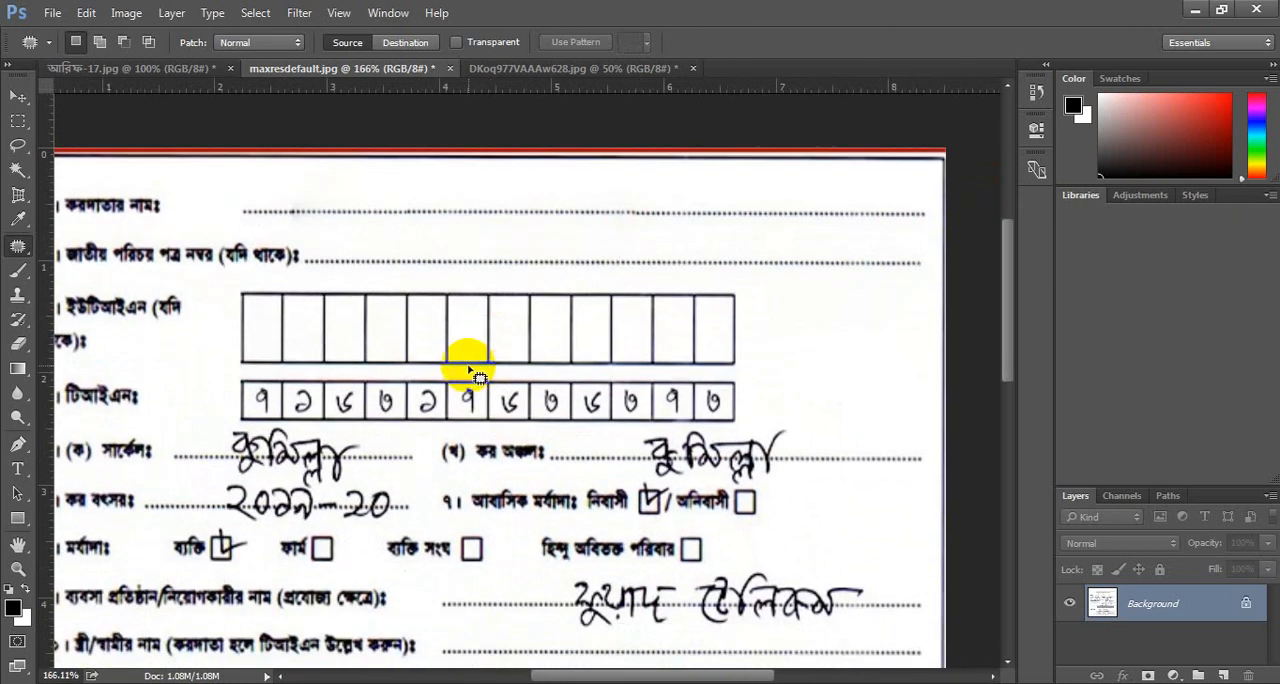
Try to marquee-select the handwritten circle entry in item 5(ক) and patch it with clean dotted line from the taxpayer name line.
left_click(17, 120)
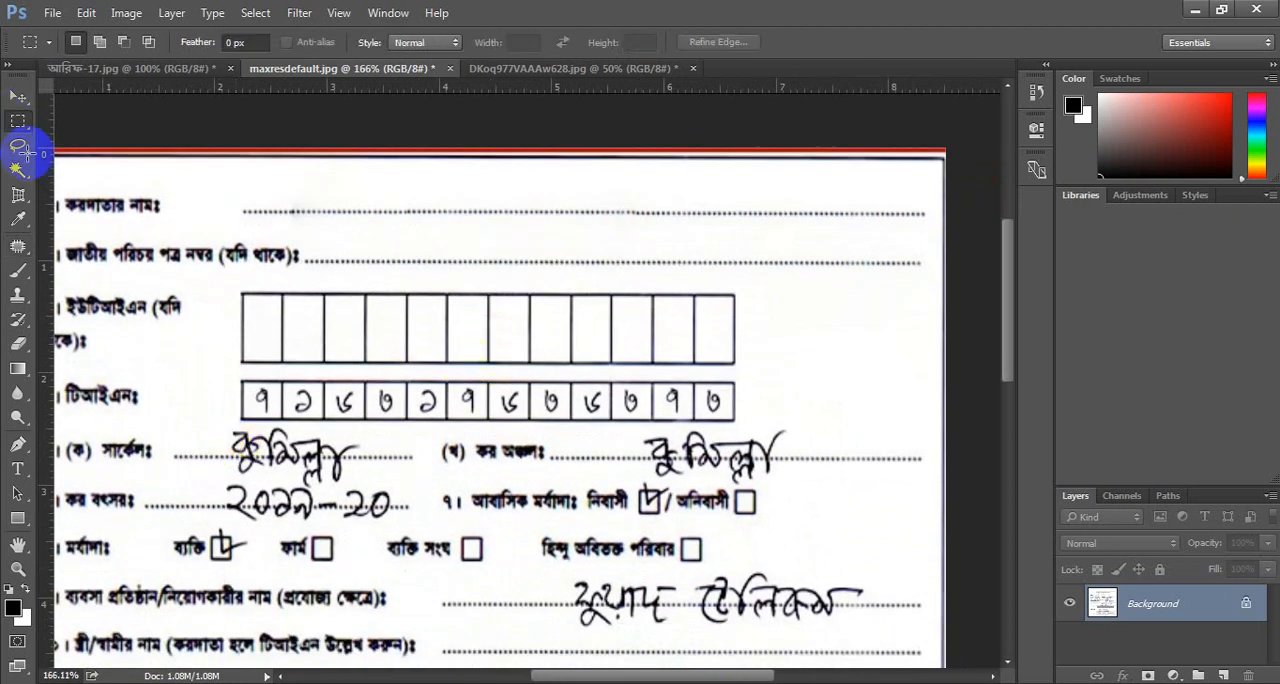
left_click_drag(199, 422, 382, 484)
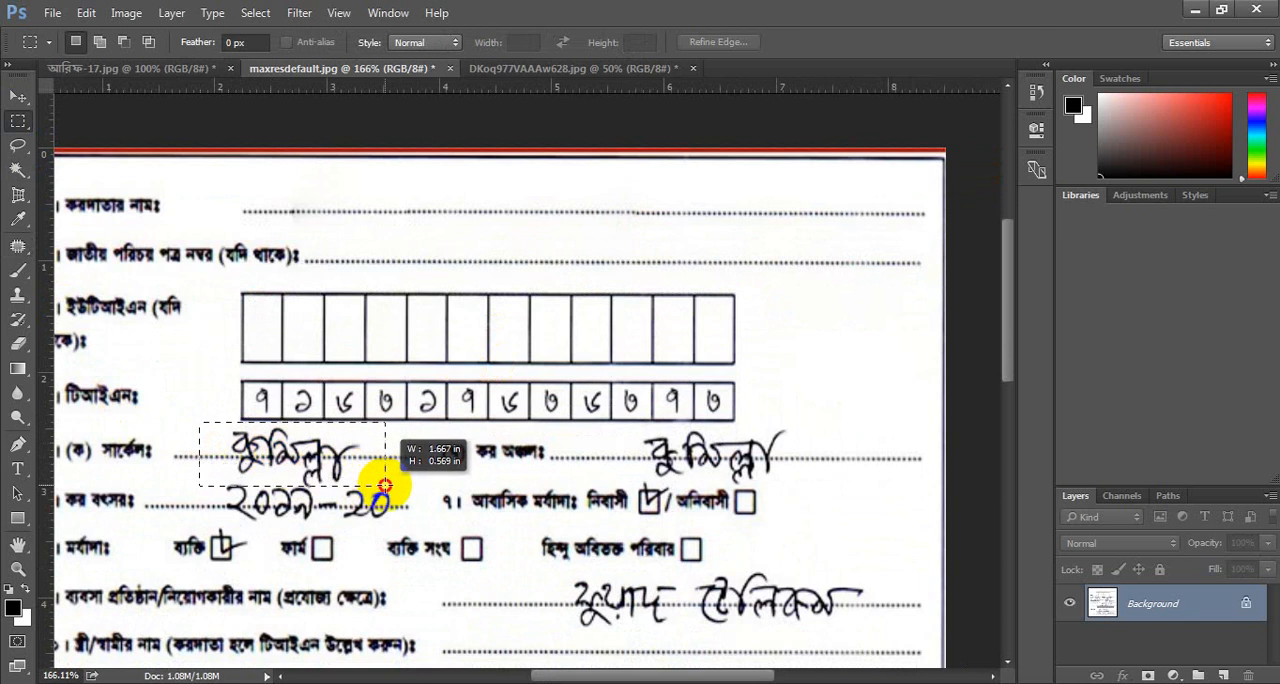
left_click(18, 247)
left_click_drag(329, 464, 528, 218)
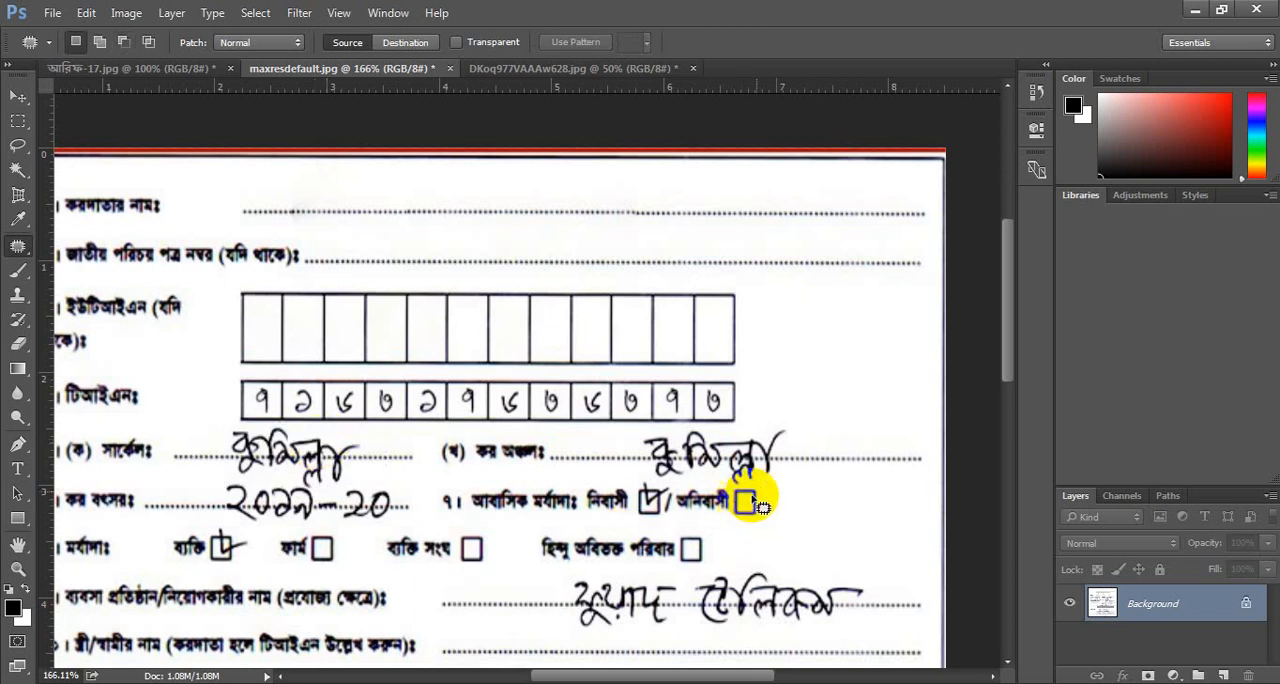
Outline the handwritten circle entry with the Patch tool, replace it with clean dotted line from the taxpayer name line, and deselect.
scroll(778, 468, "up", 5)
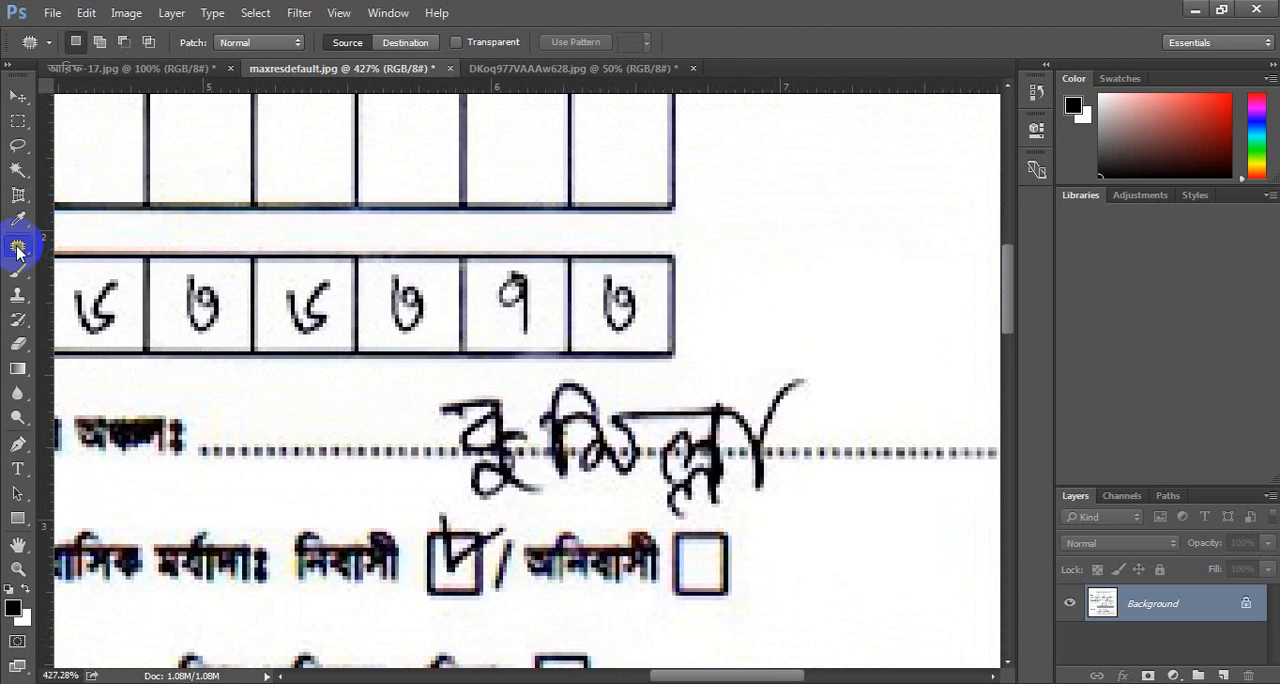
scroll(71, 406, "right", 2)
scroll(70, 411, "left", 8)
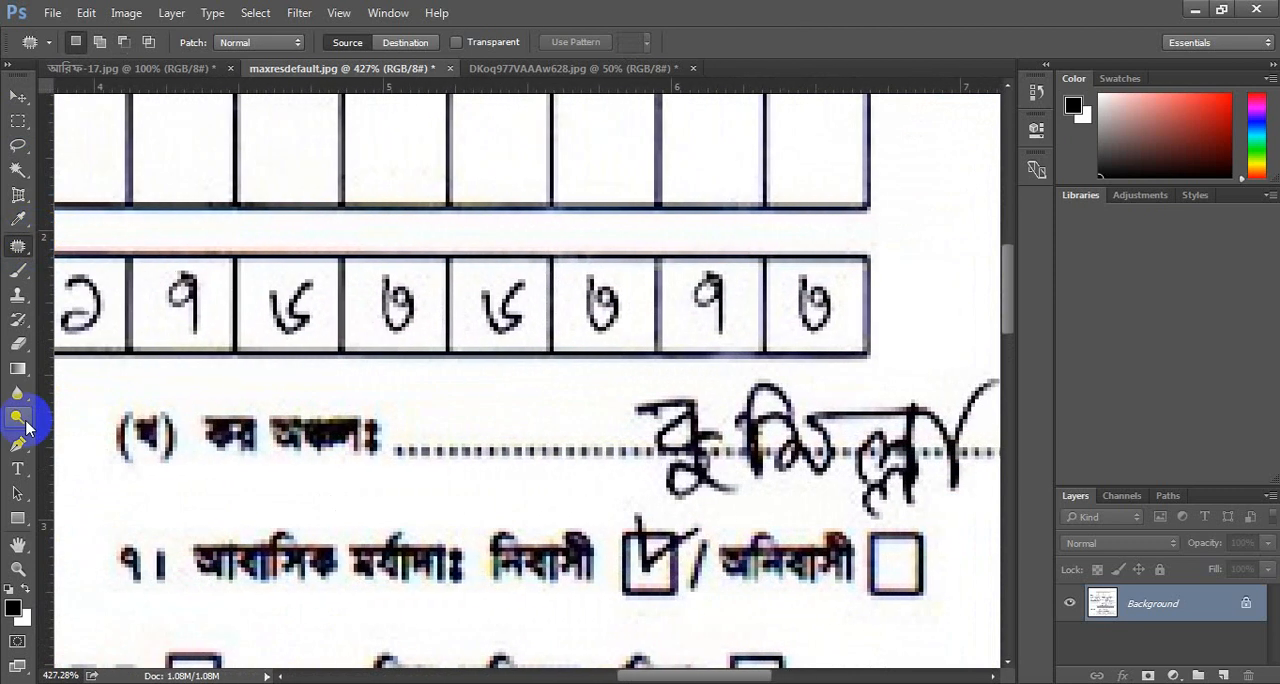
scroll(27, 427, "left", 15)
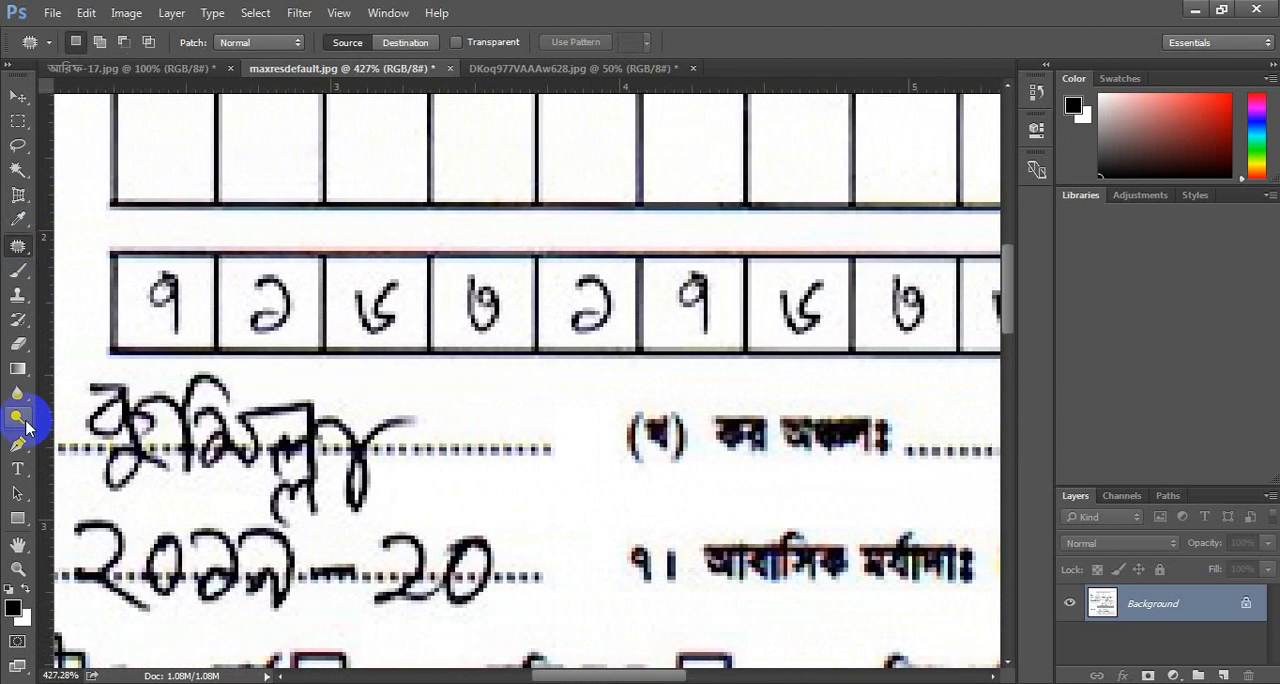
scroll(27, 427, "left", 14)
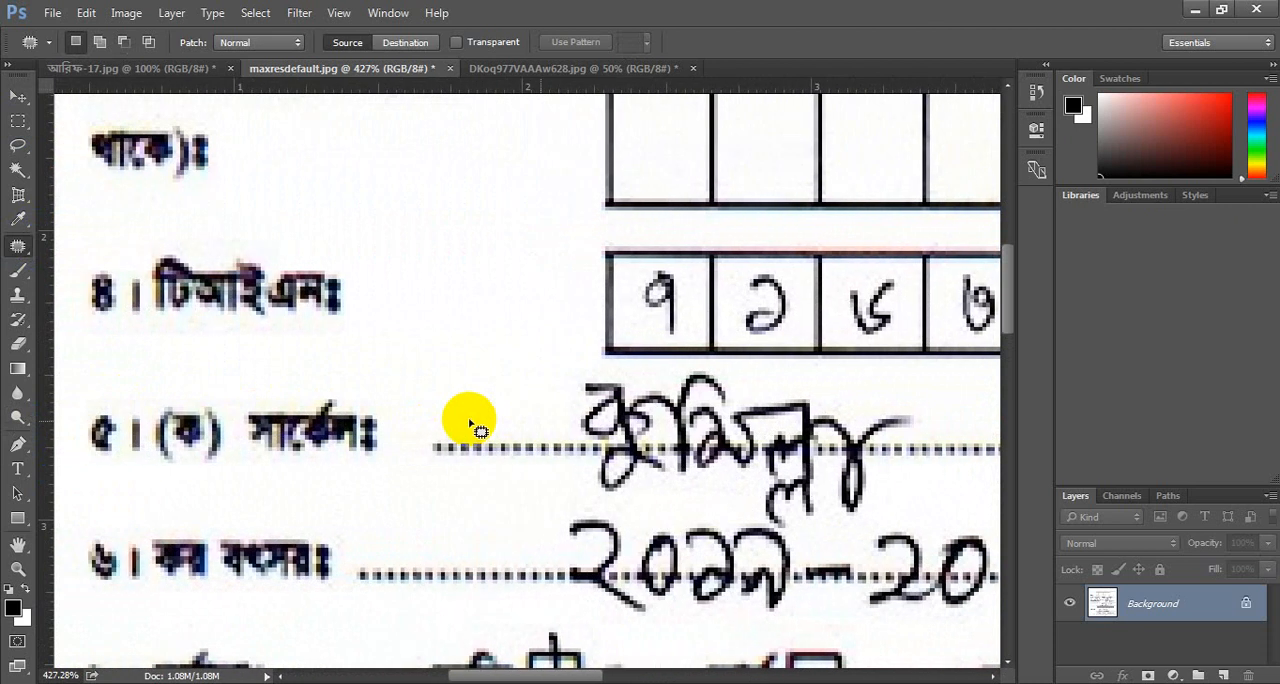
scroll(472, 423, "left", 11)
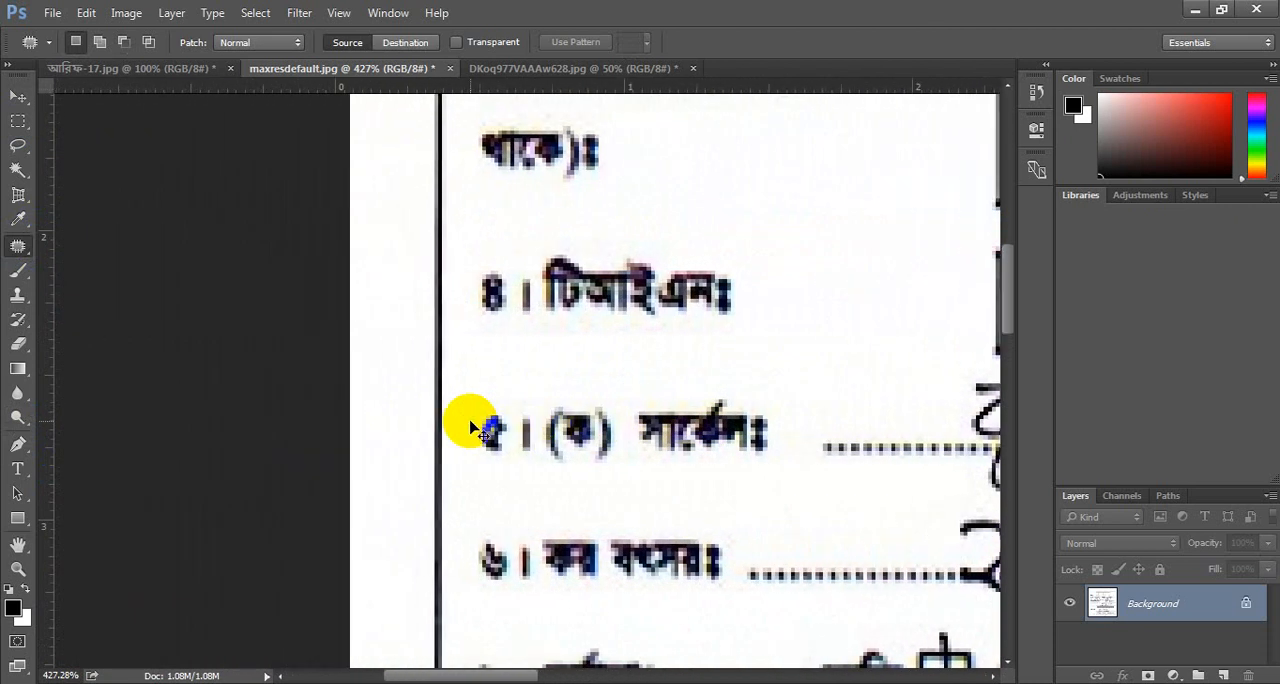
scroll(472, 423, "left", 4)
scroll(472, 423, "right", 8)
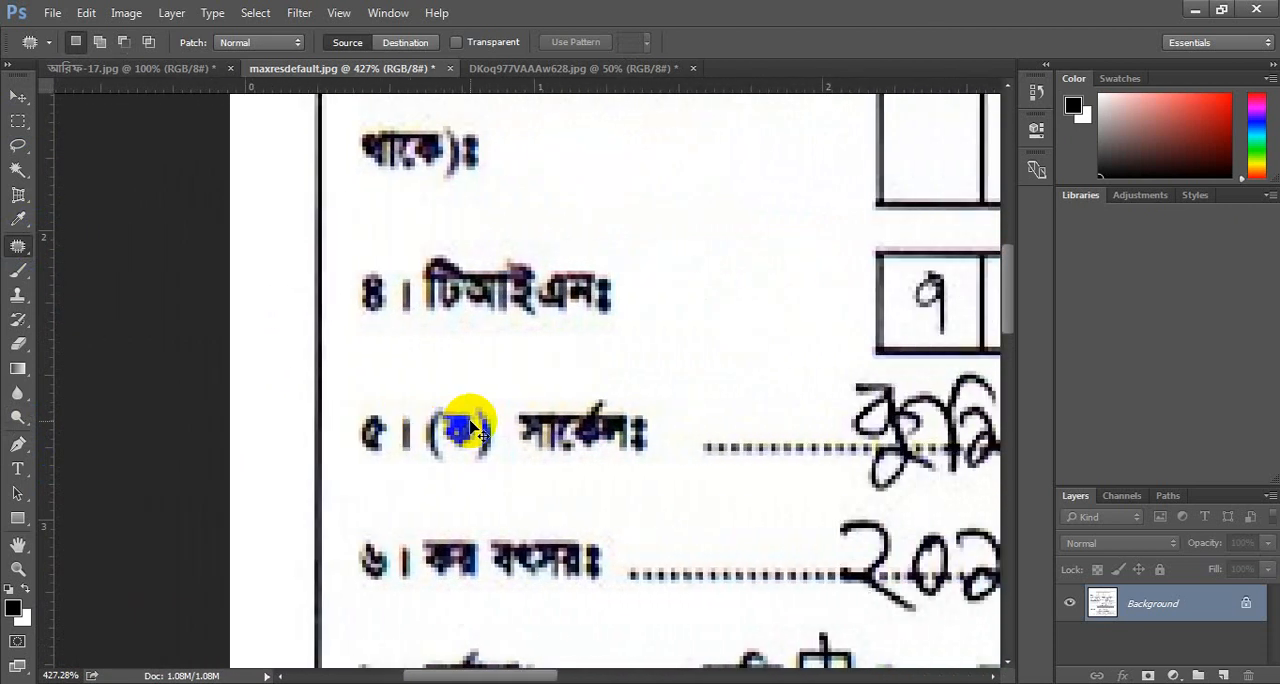
scroll(472, 425, "right", 13)
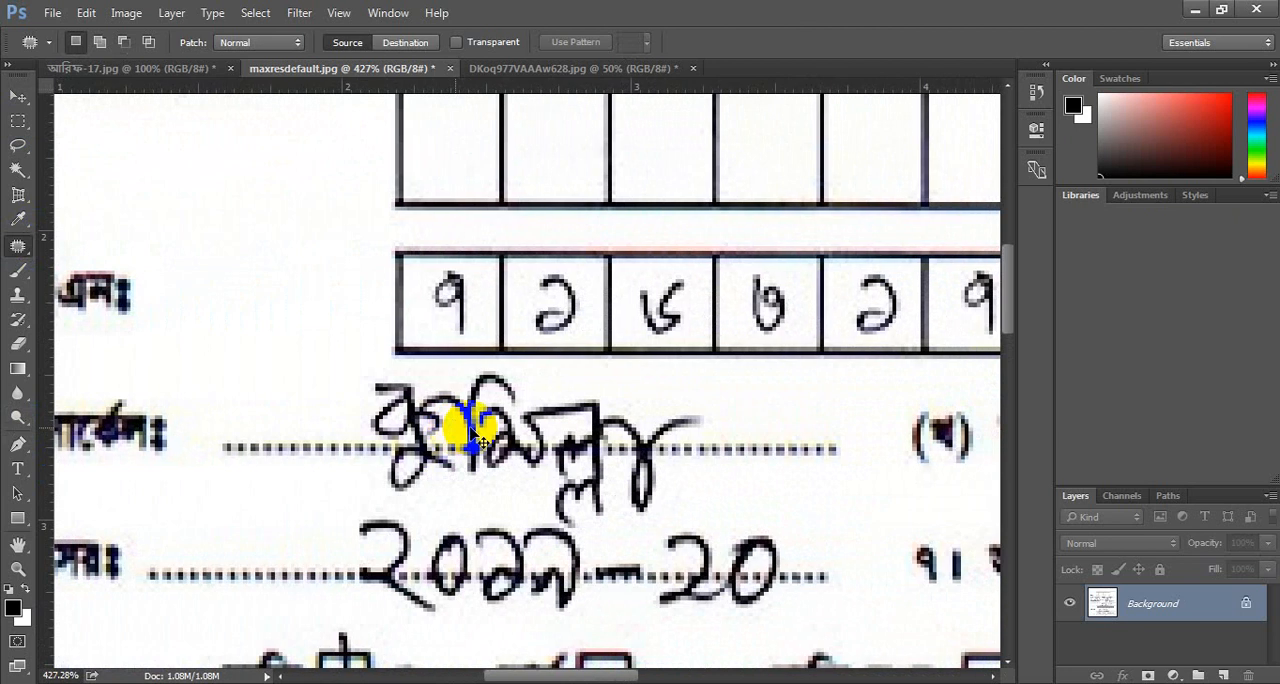
scroll(478, 436, "right", 4)
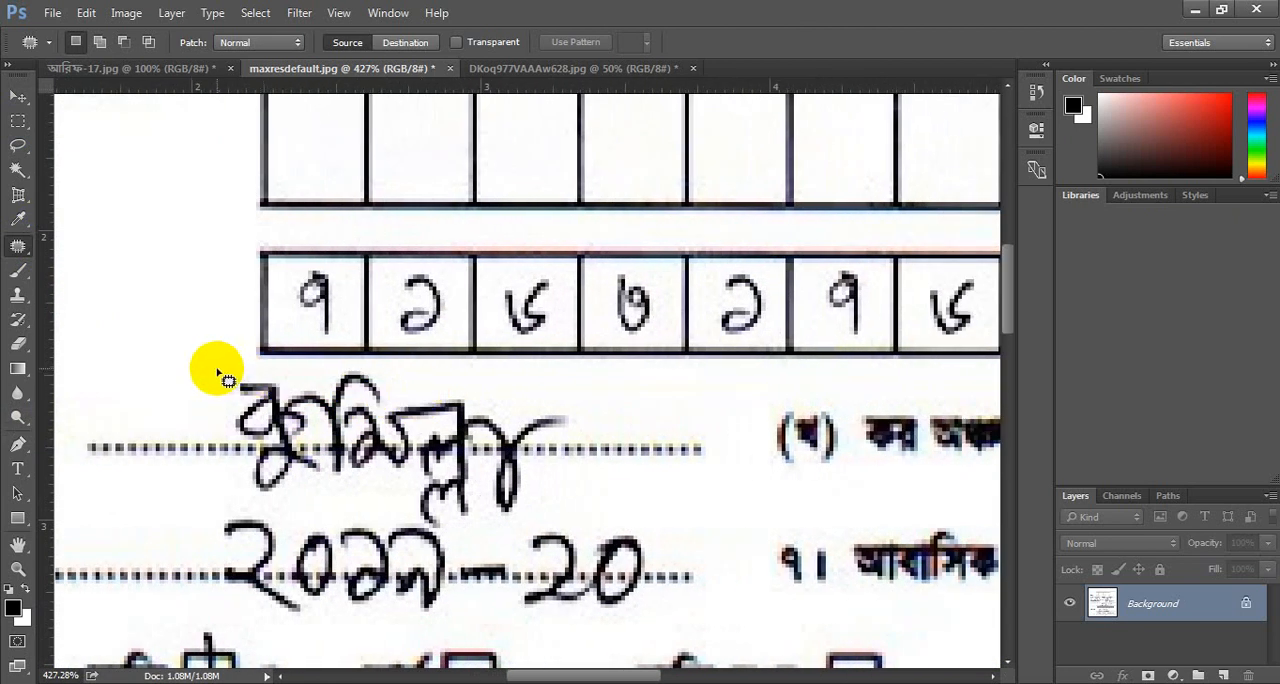
left_click_drag(195, 372, 400, 382)
mouse_move(200, 371)
left_mouse_down()
mouse_move(331, 363)
mouse_move(608, 386)
mouse_move(740, 478)
mouse_move(466, 537)
mouse_move(400, 507)
mouse_move(104, 484)
mouse_move(59, 445)
mouse_move(206, 371)
left_mouse_up()
scroll(403, 420, "right", 4)
scroll(410, 422, "down", 4)
left_click_drag(400, 423, 507, 125)
key("ctrl+d")
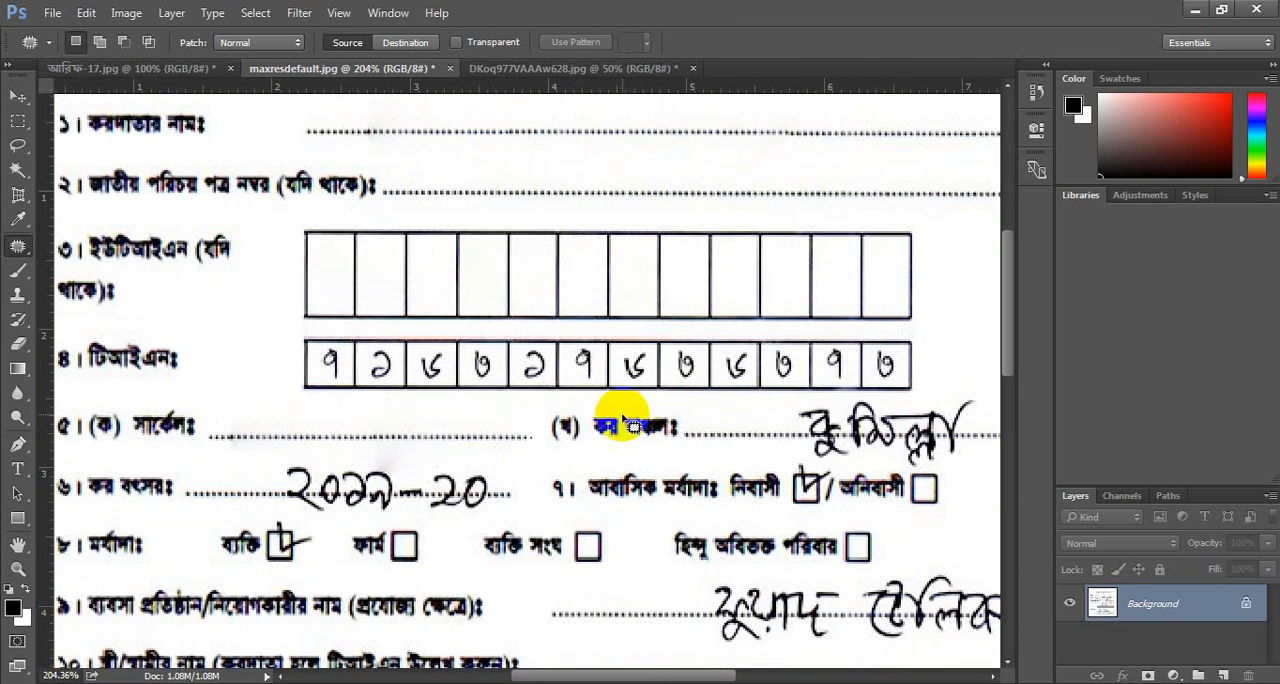
Outline the handwritten tax zone entry with the Patch tool, replace it with clean dotted line from the taxpayer name line, and deselect.
scroll(843, 440, "right", 3)
scroll(843, 440, "right", 8)
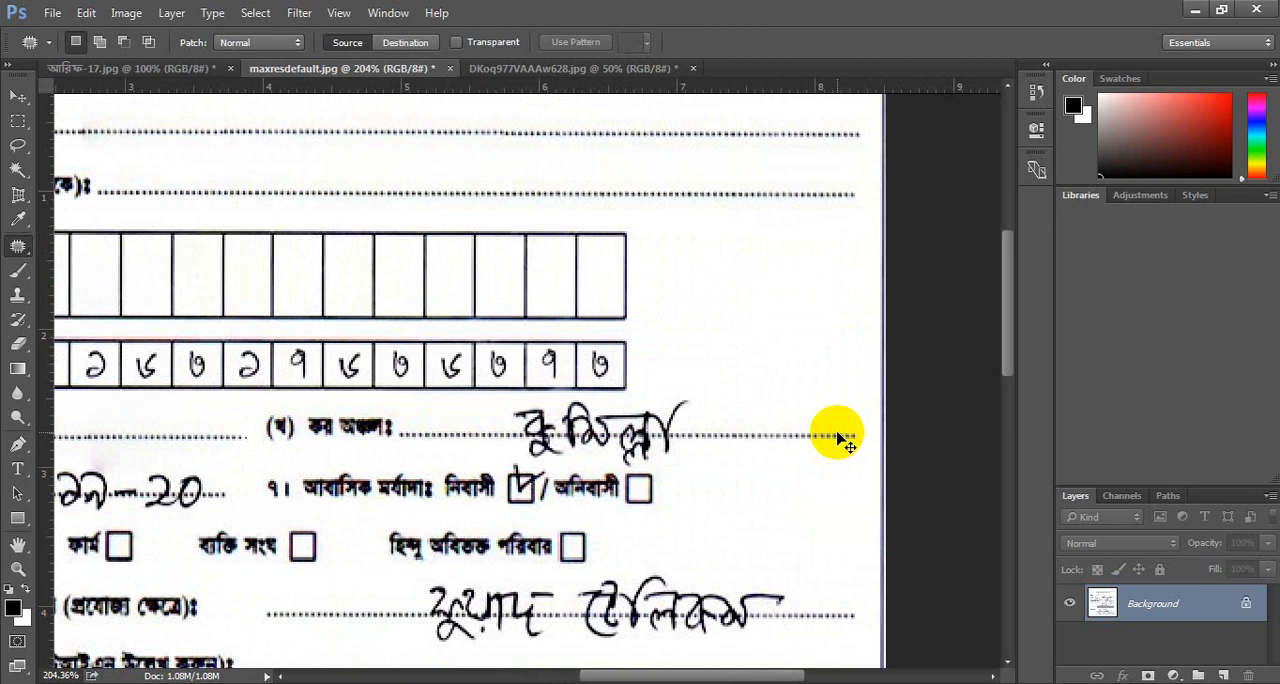
scroll(634, 409, "up", 1)
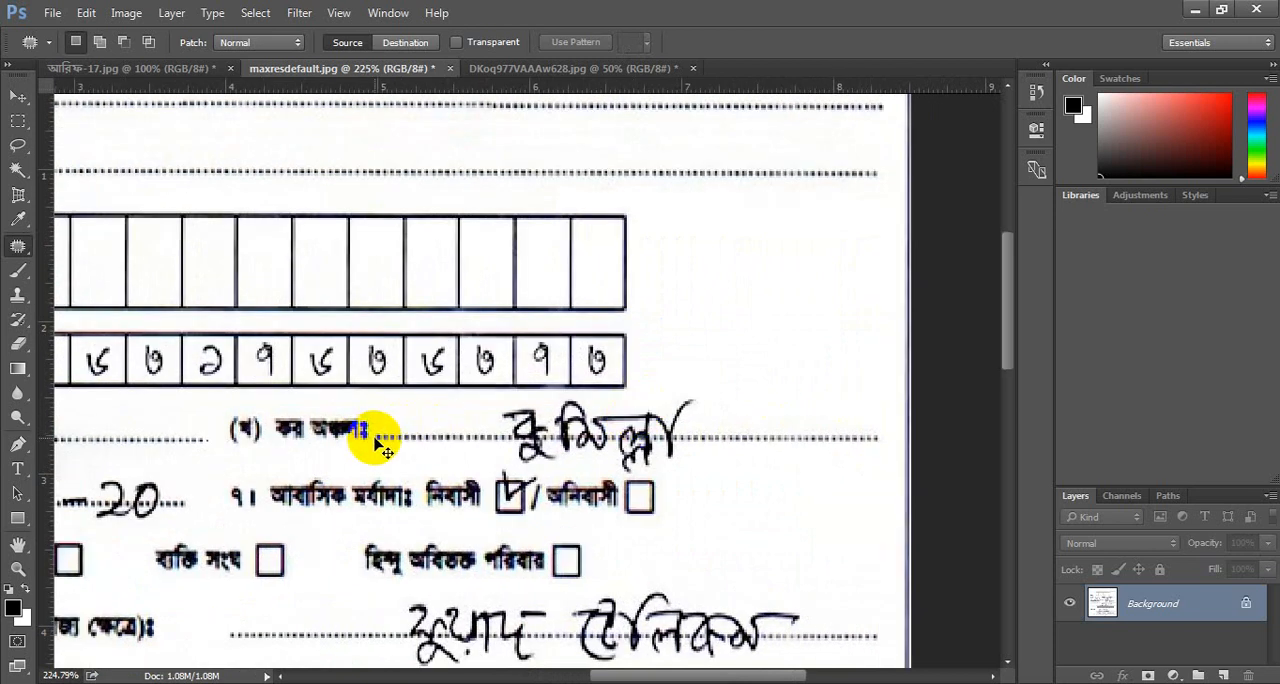
mouse_move(371, 451)
left_mouse_down()
mouse_move(366, 429)
mouse_move(386, 414)
mouse_move(380, 430)
left_mouse_up()
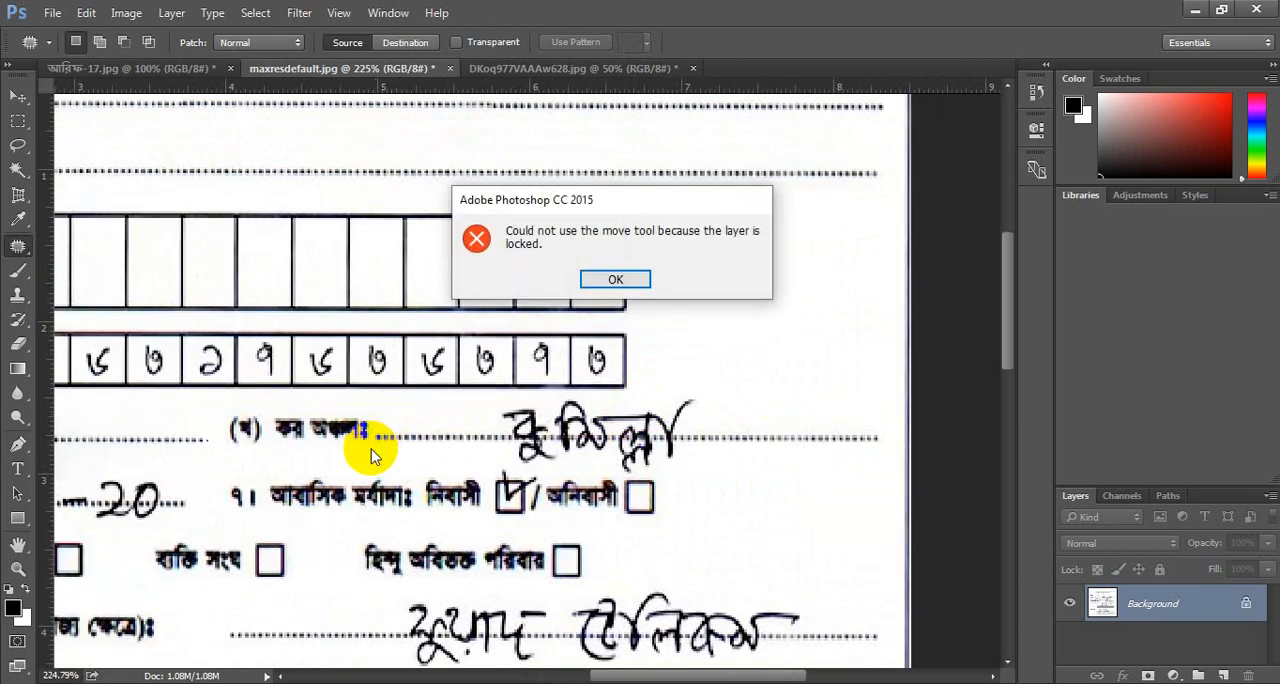
left_click(593, 284)
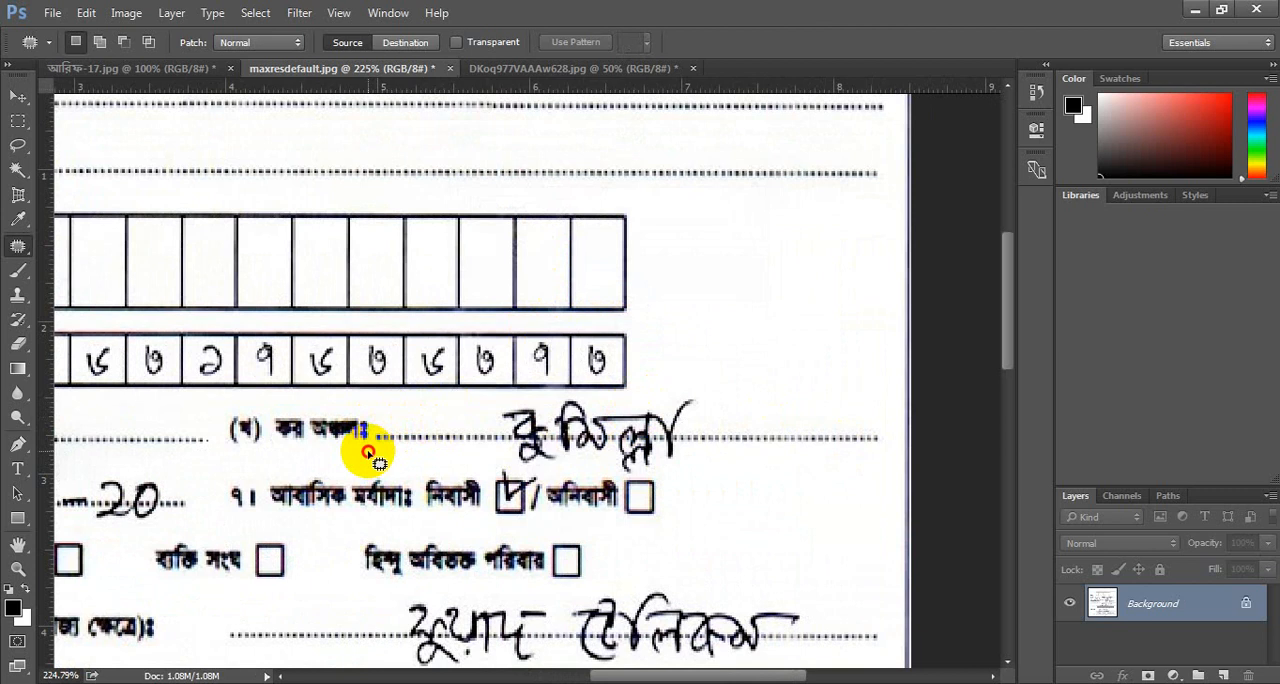
mouse_move(380, 421)
left_mouse_down()
mouse_move(531, 398)
mouse_move(735, 393)
mouse_move(867, 417)
mouse_move(891, 431)
mouse_move(895, 463)
mouse_move(822, 481)
mouse_move(688, 483)
mouse_move(405, 455)
left_mouse_up()
mouse_move(729, 452)
left_mouse_down()
mouse_move(569, 192)
mouse_move(560, 125)
left_mouse_up()
key("ctrl+d")
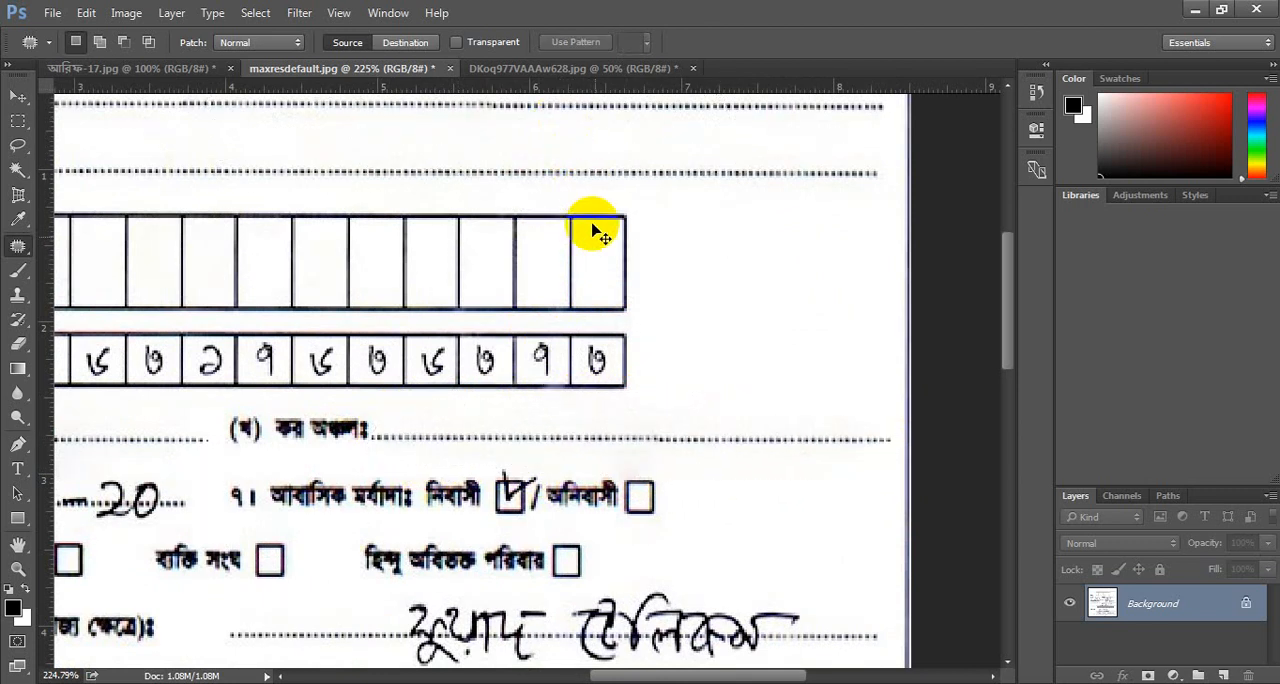
Outline the handwritten tax year with the Patch tool, replace it with clean dotted line, and deselect.
scroll(428, 425, "right", 2)
scroll(428, 425, "down", 6)
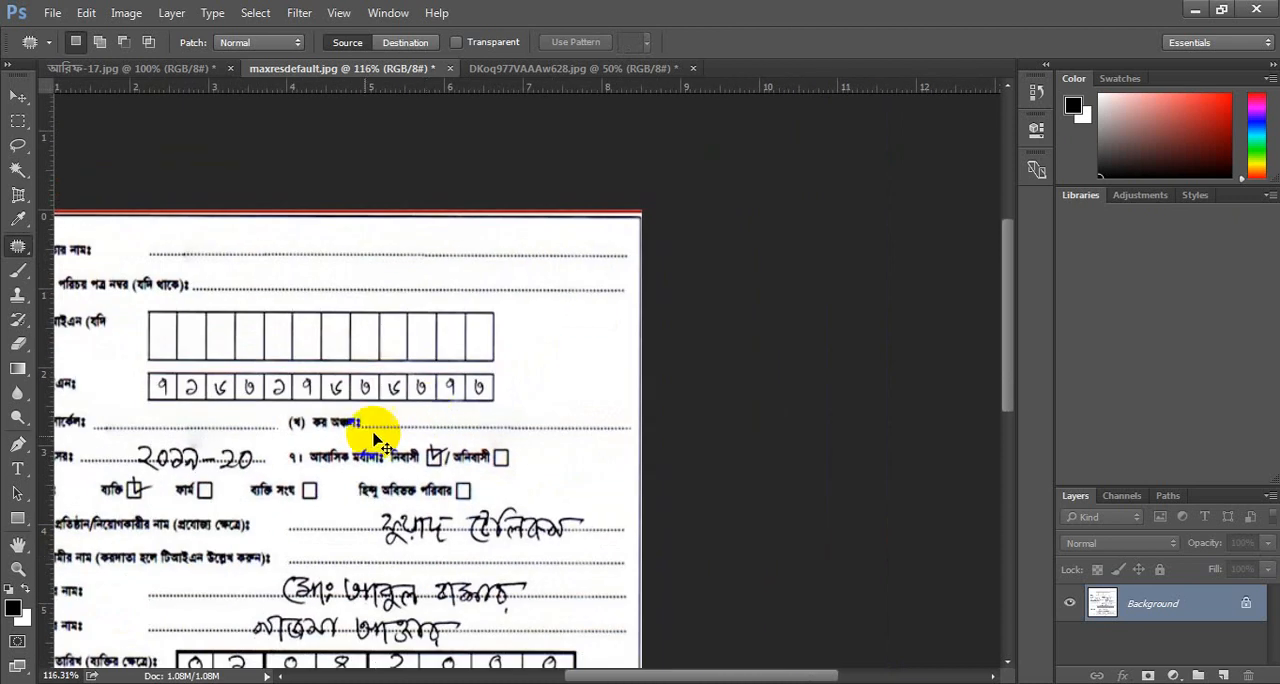
scroll(258, 470, "left", 4)
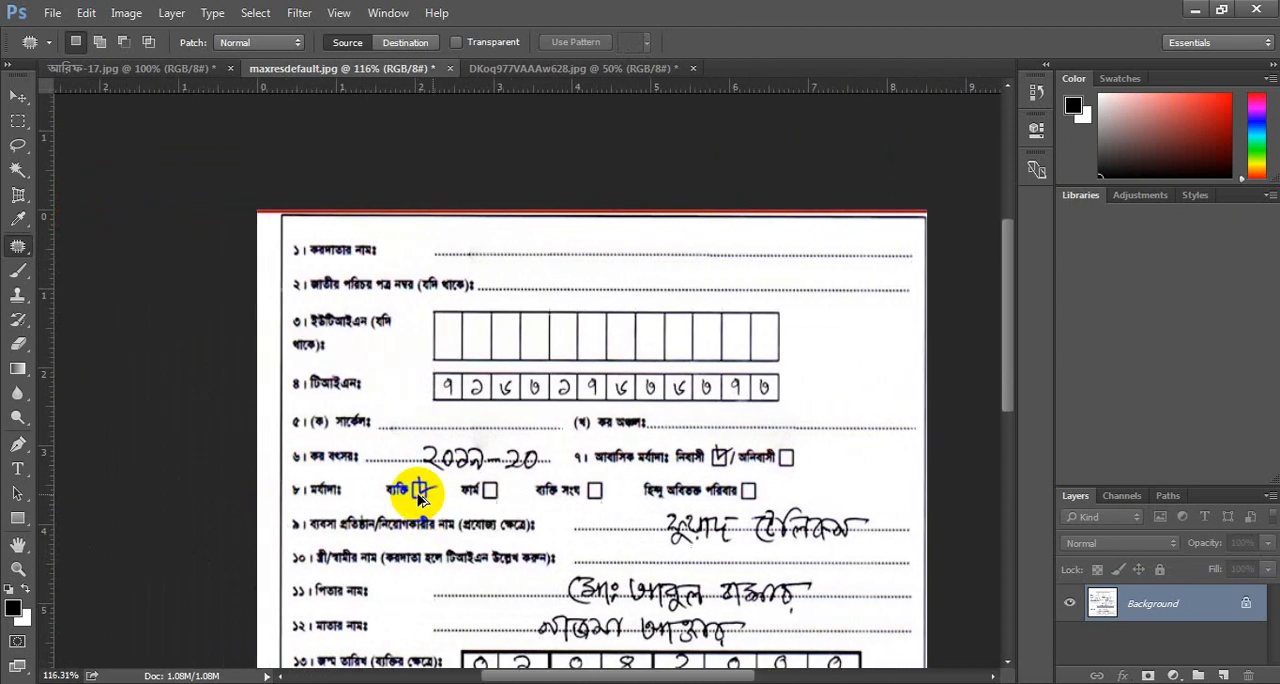
scroll(420, 492, "up", 3)
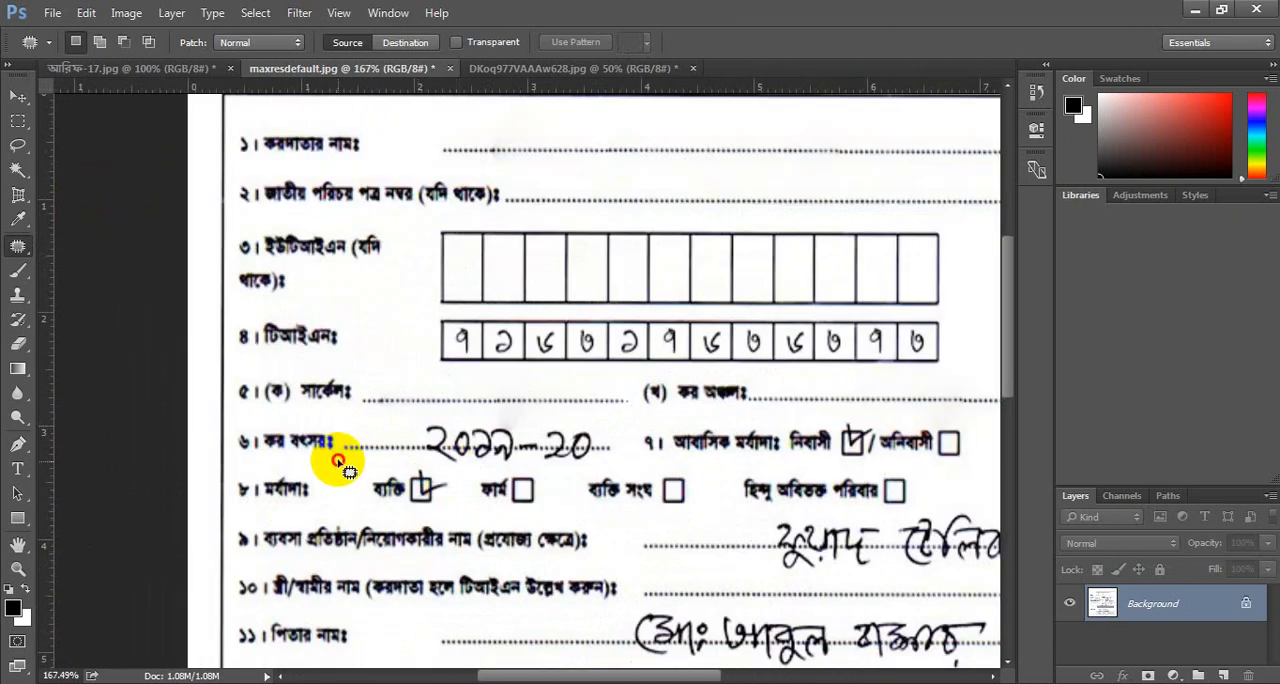
mouse_move(340, 461)
left_mouse_down()
mouse_move(452, 418)
mouse_move(555, 421)
mouse_move(625, 442)
mouse_move(621, 466)
mouse_move(584, 469)
mouse_move(331, 464)
mouse_move(556, 450)
mouse_move(762, 401)
left_mouse_up()
scroll(666, 449, "right", 5)
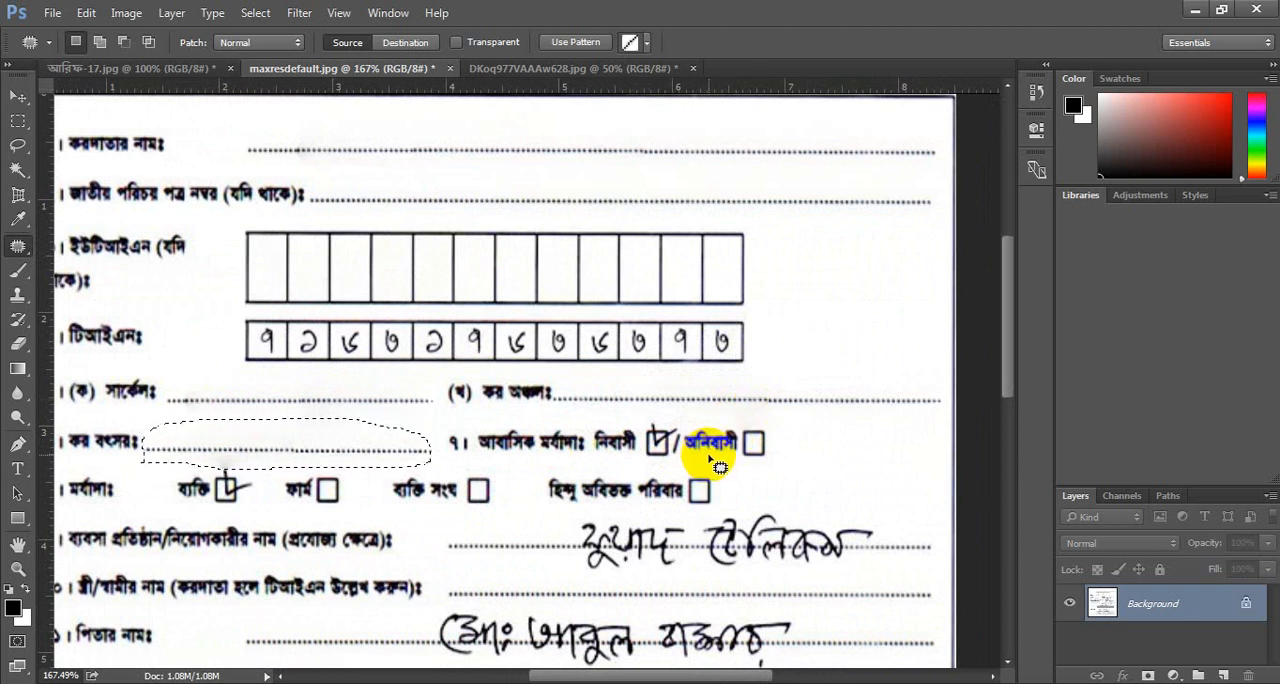
key("ctrl+d")
Outline the ticked resident checkbox with the Patch tool and replace it with the empty non-resident checkbox.
scroll(777, 446, "up", 2)
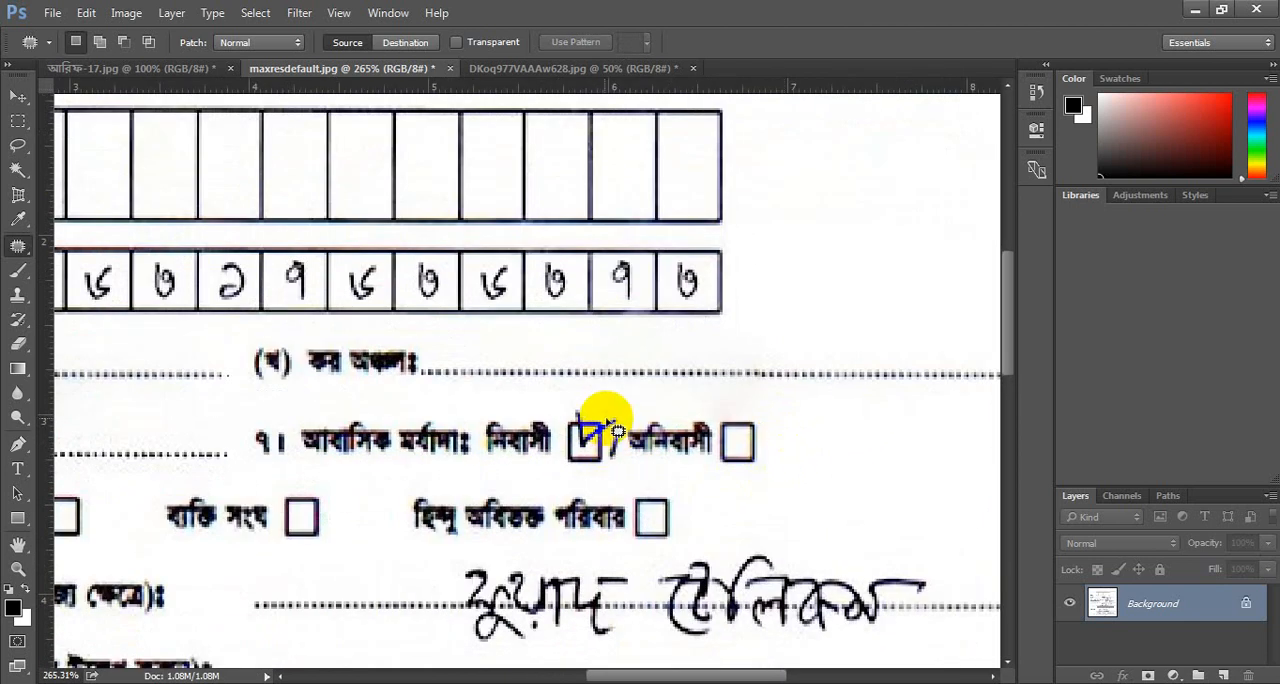
mouse_move(617, 430)
left_mouse_down()
mouse_move(590, 447)
mouse_move(562, 416)
mouse_move(596, 399)
mouse_move(627, 416)
left_mouse_up()
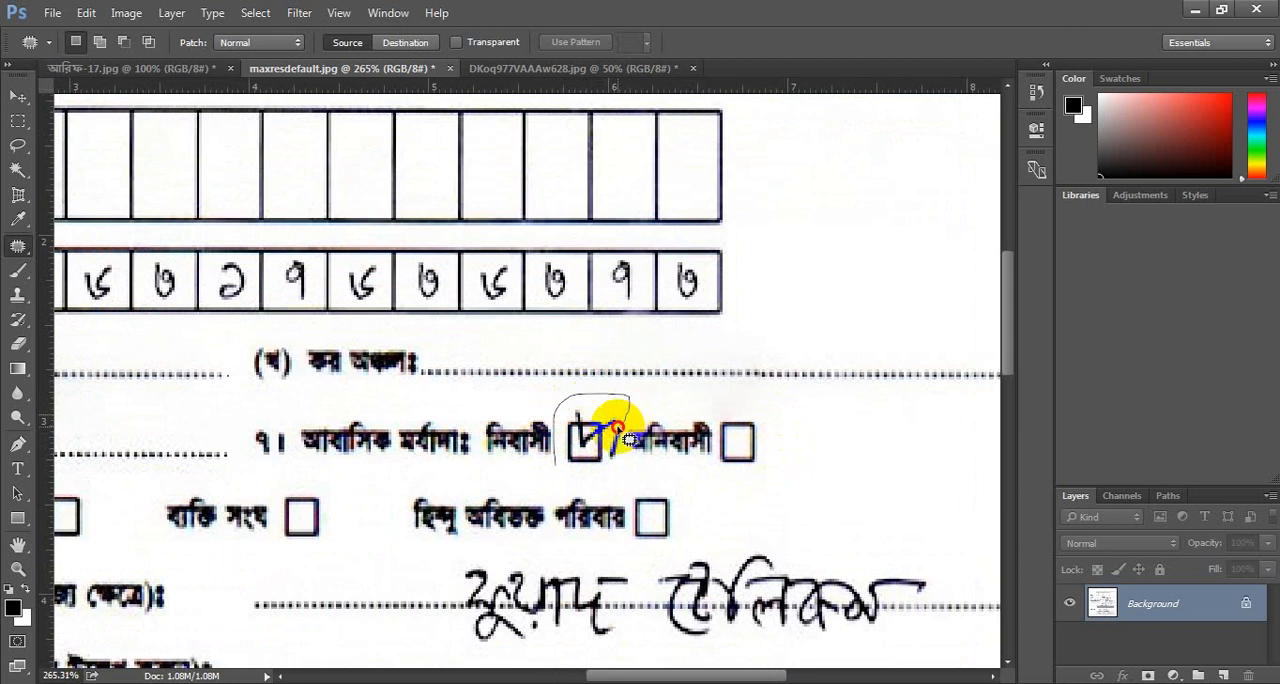
mouse_move(608, 468)
left_mouse_down()
mouse_move(586, 471)
mouse_move(663, 429)
mouse_move(740, 448)
left_mouse_up()
Outline the handwritten business or employer name with the Patch tool, replace it with clean dotted line, and deselect.
scroll(543, 492, "down", 3)
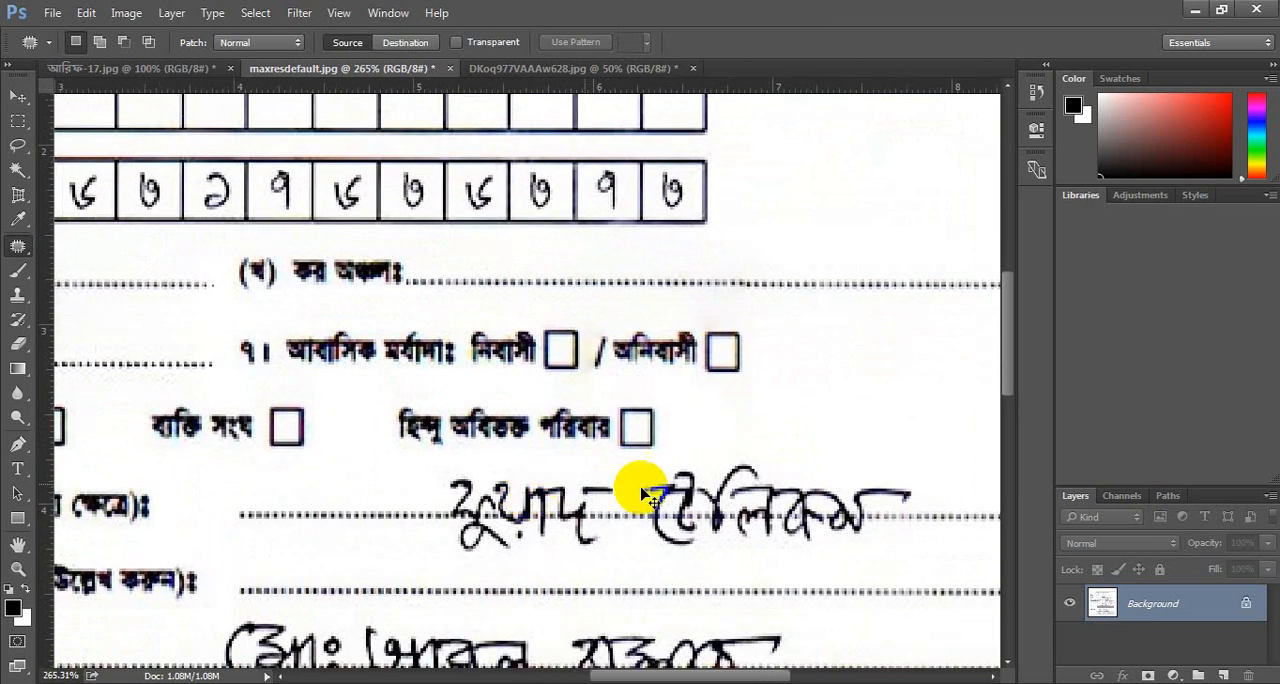
scroll(640, 492, "down", 3)
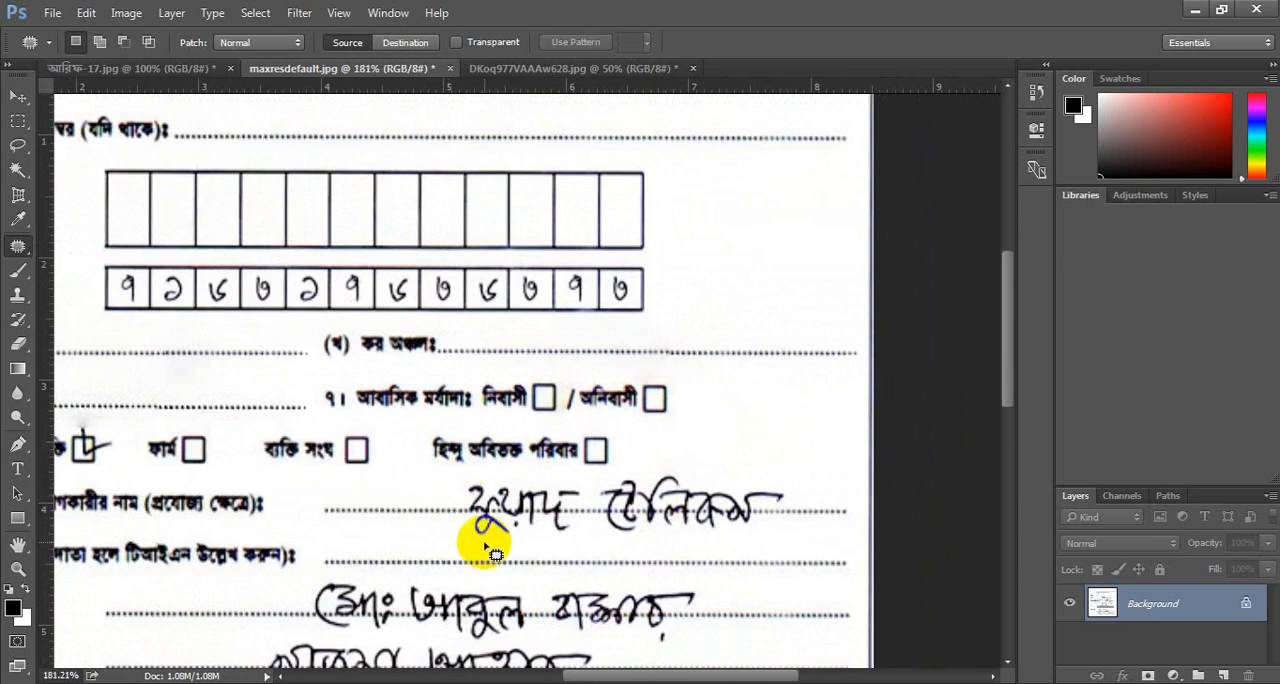
mouse_move(312, 492)
left_mouse_down()
mouse_move(730, 470)
mouse_move(831, 495)
mouse_move(850, 516)
mouse_move(738, 535)
mouse_move(516, 540)
mouse_move(349, 526)
mouse_move(306, 506)
mouse_move(310, 496)
left_mouse_up()
mouse_move(571, 517)
left_mouse_down()
mouse_move(618, 477)
mouse_move(477, 206)
mouse_move(449, 61)
mouse_move(400, 120)
mouse_move(423, 123)
left_mouse_up()
key("ctrl+d")
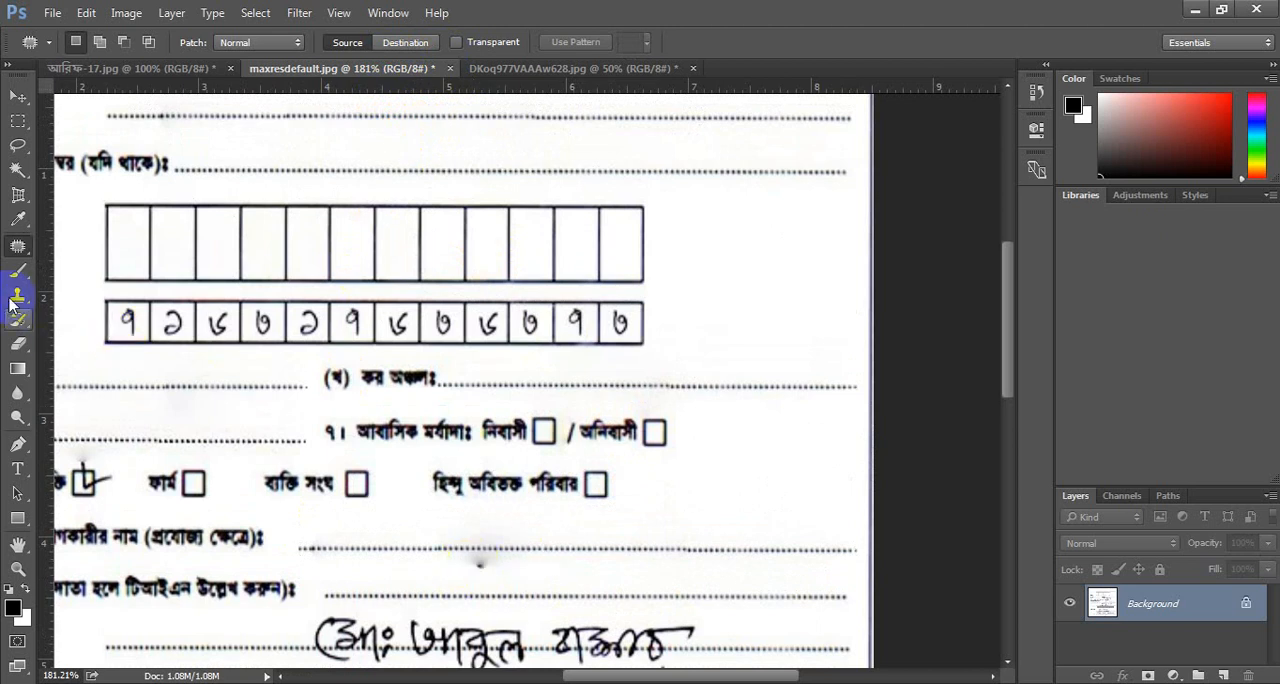
Reduce the Eraser brush to size 15 and erase the dark smudge below the business name line.
left_click(19, 350)
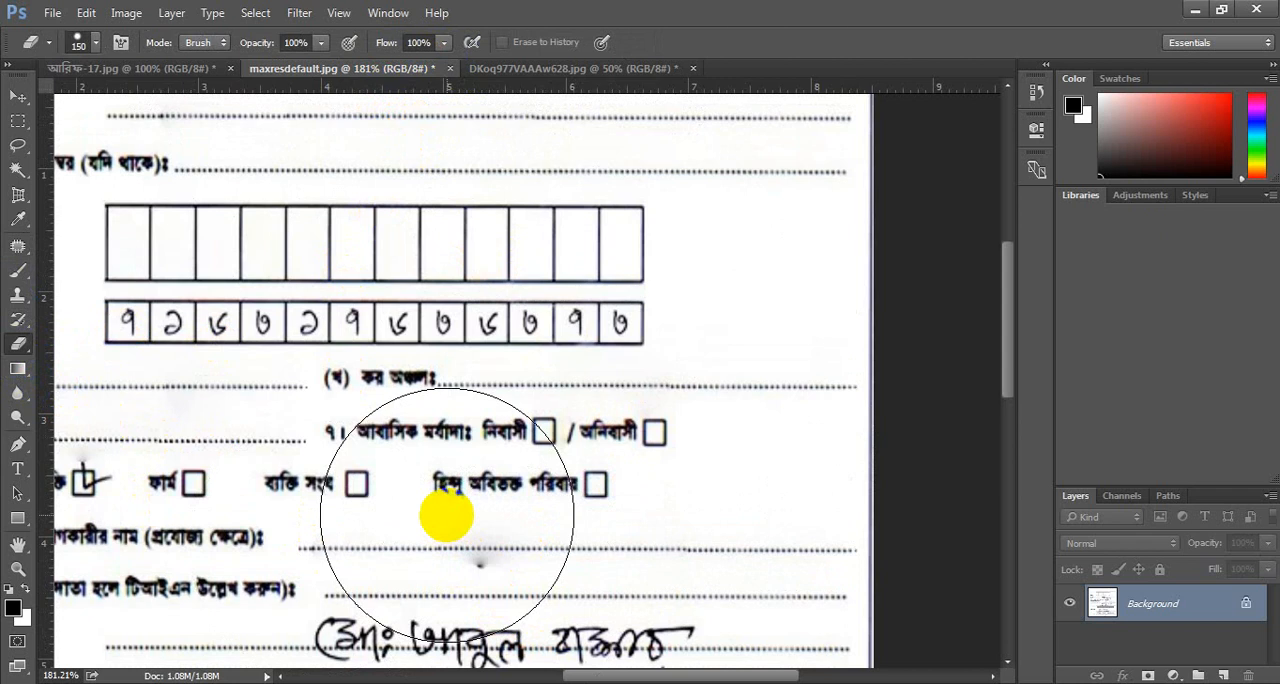
key("bracketleft")
key("bracketleft")
key("bracketleft")
key("bracketleft")
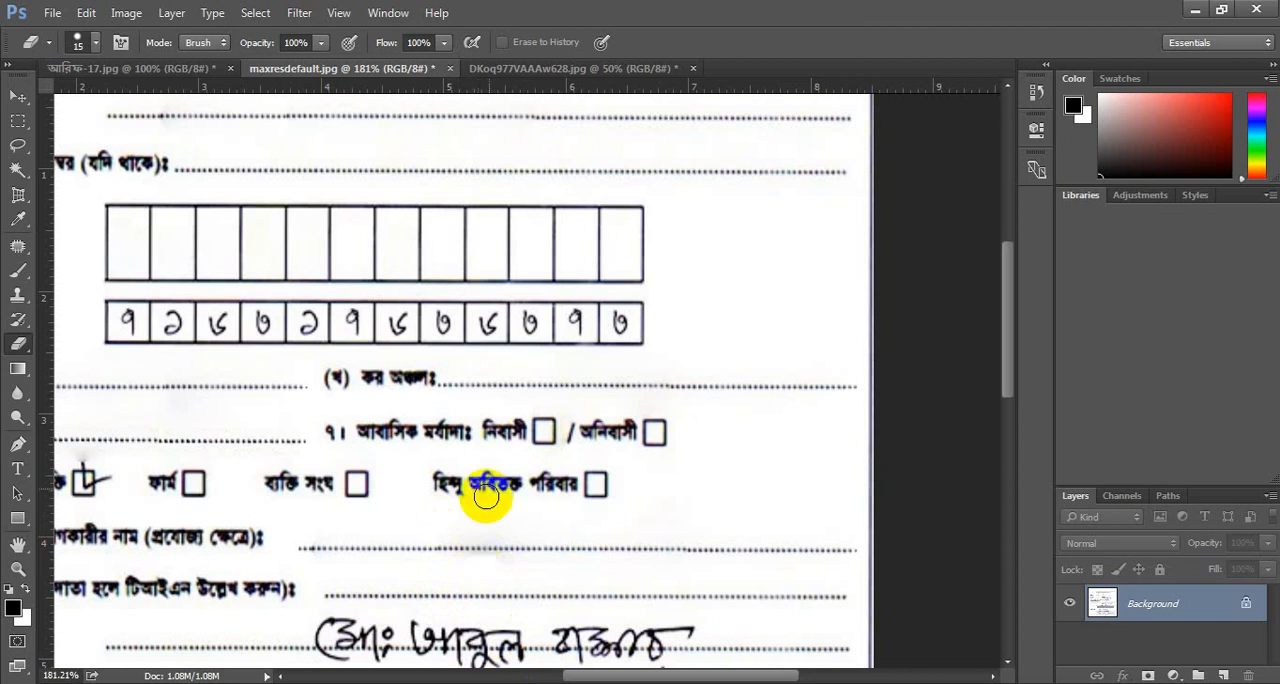
Erase the handwritten digits from the last six TIN boxes, keeping the box borders intact.
mouse_move(620, 321)
left_mouse_down()
mouse_move(575, 324)
mouse_move(627, 322)
left_mouse_up()
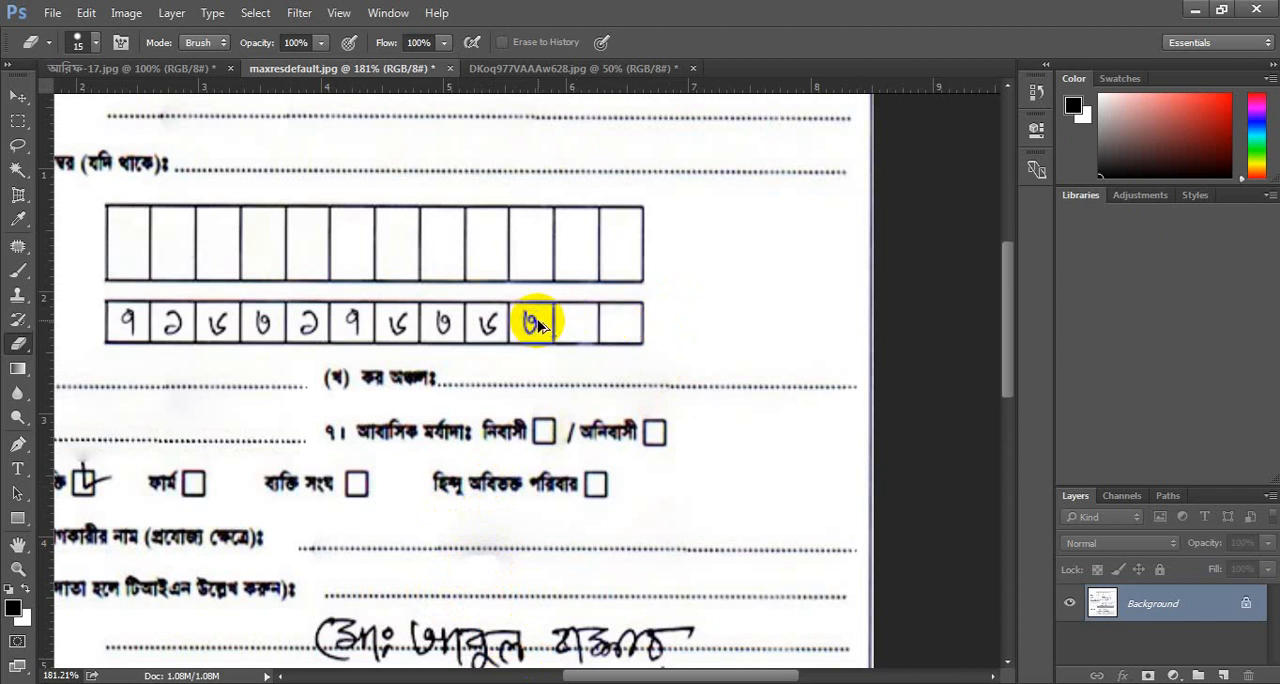
scroll(537, 323, "up", 5)
left_click_drag(513, 318, 408, 326)
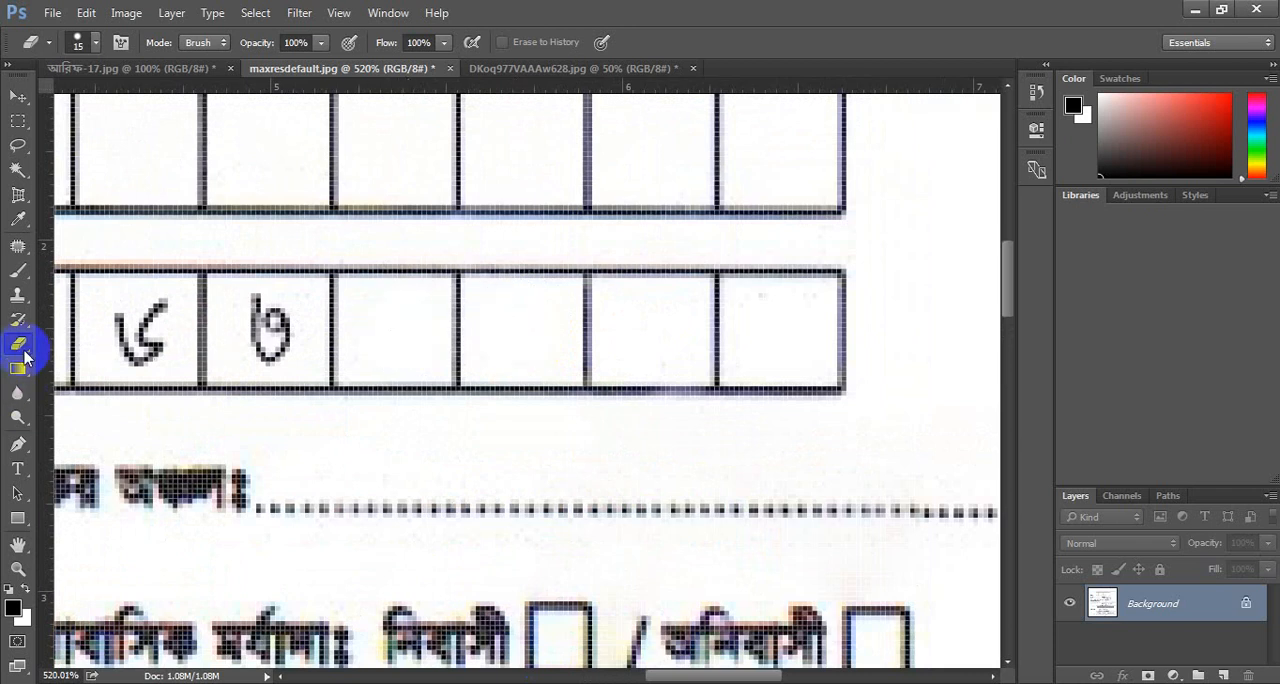
left_click_drag(251, 320, 265, 337)
left_click(152, 333)
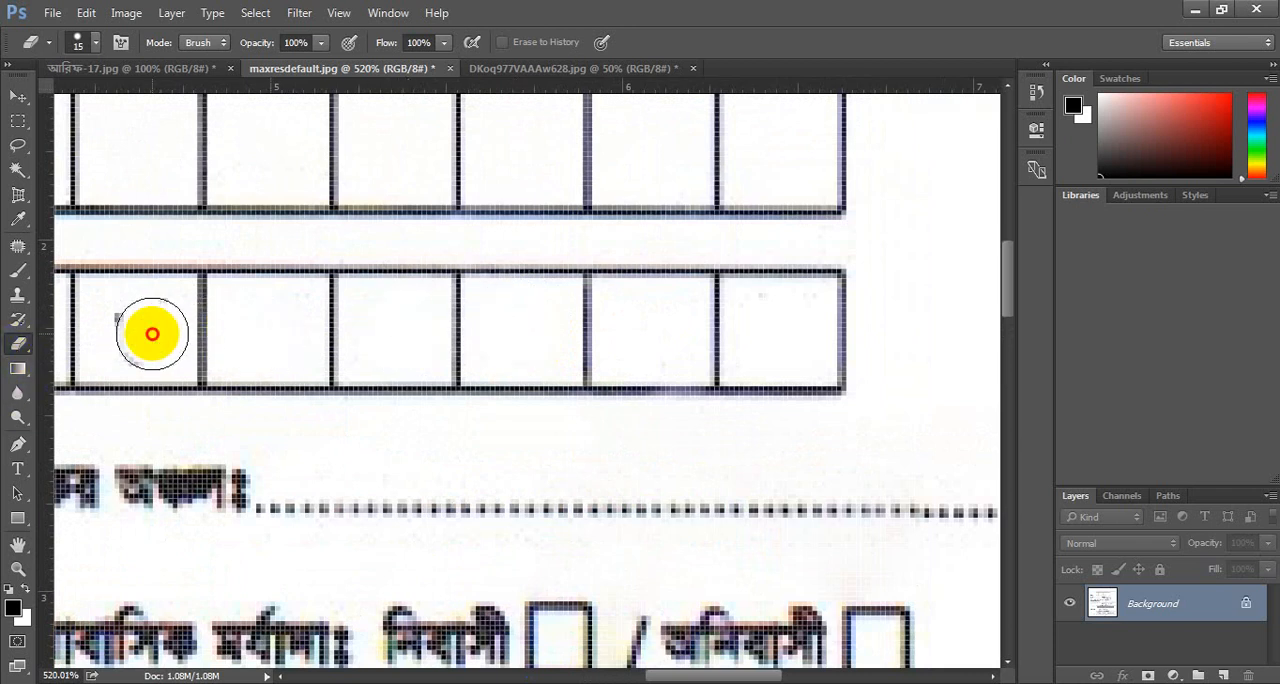
Erase the remaining handwritten digits and leftover specks from the first six TIN boxes, keeping the box borders.
scroll(138, 330, "left", 5)
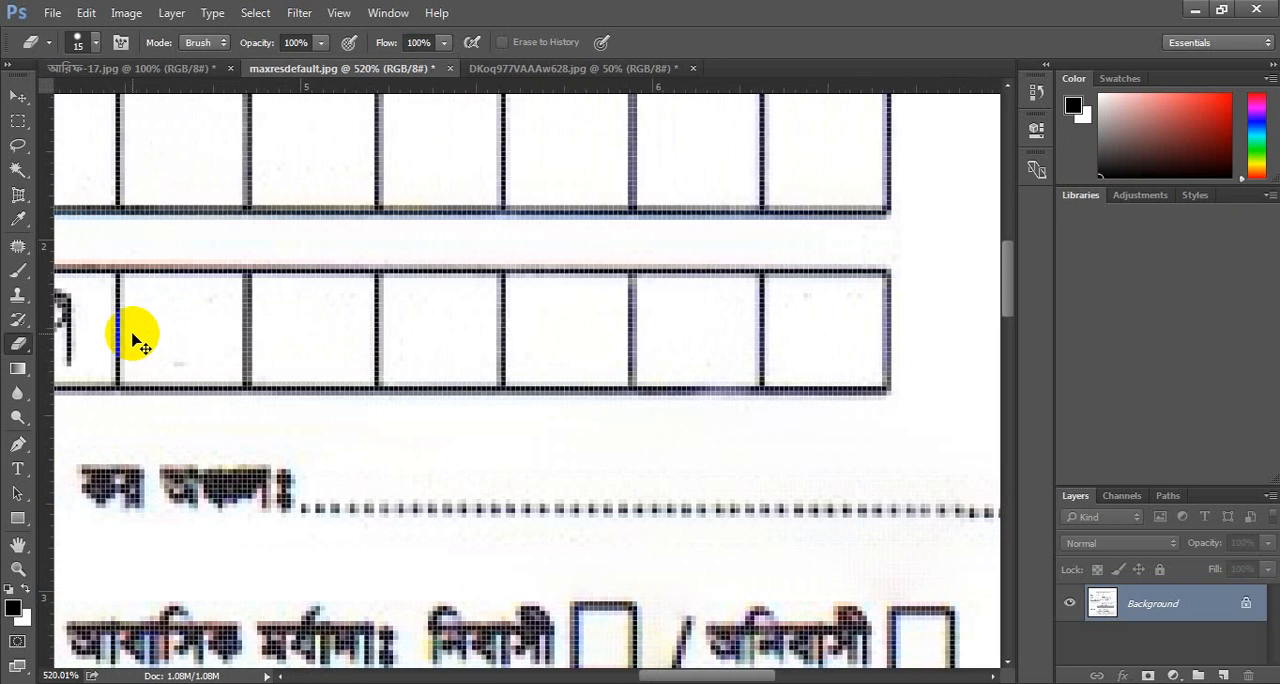
scroll(237, 313, "left", 2)
left_click_drag(357, 320, 384, 323)
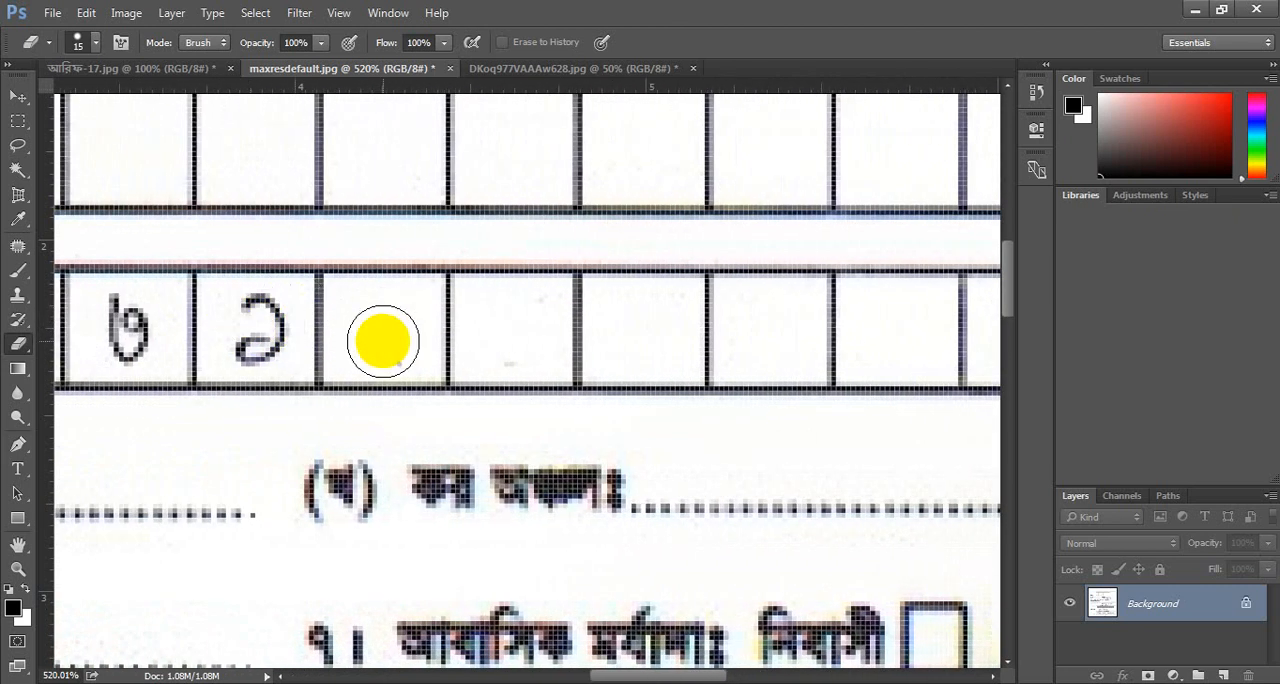
left_click_drag(303, 318, 250, 328)
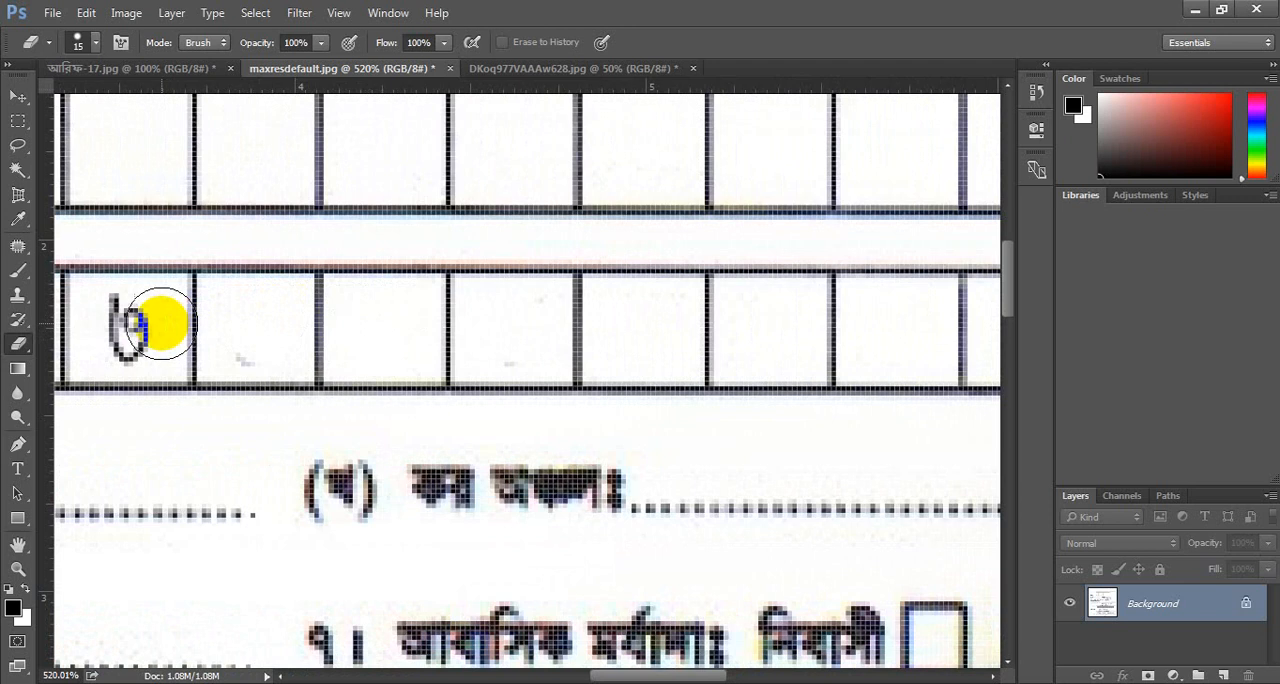
left_click_drag(157, 318, 138, 318)
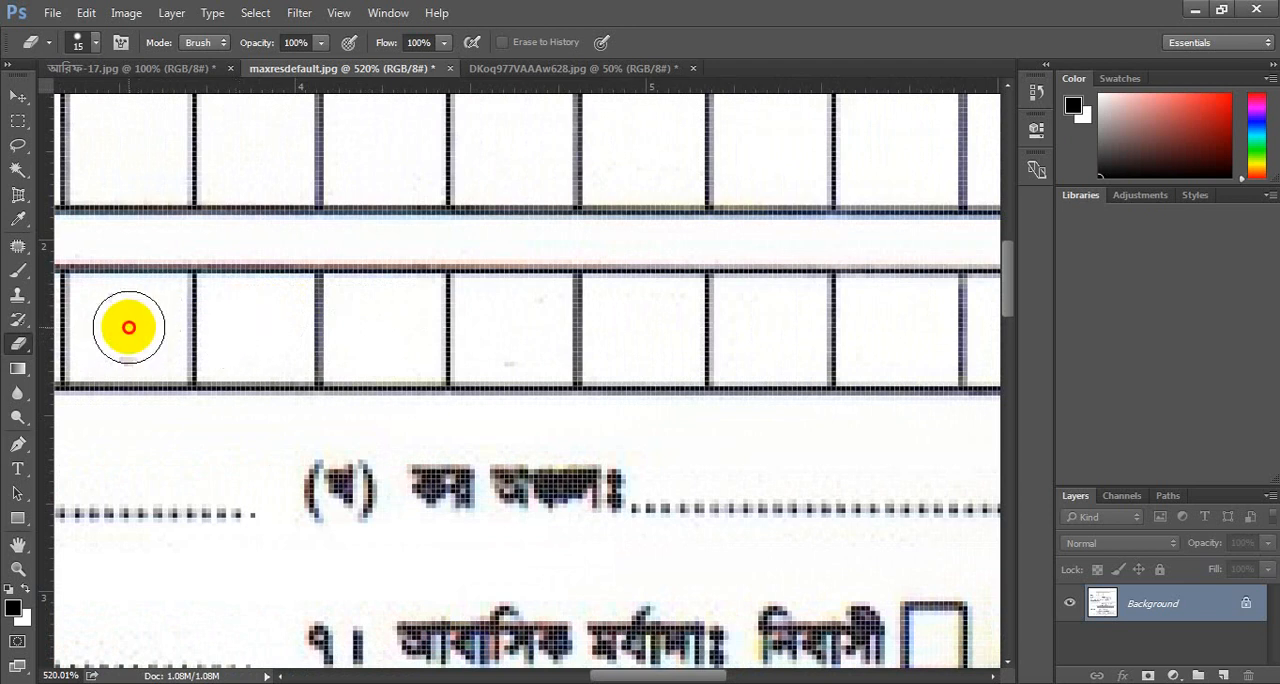
scroll(109, 337, "left", 5)
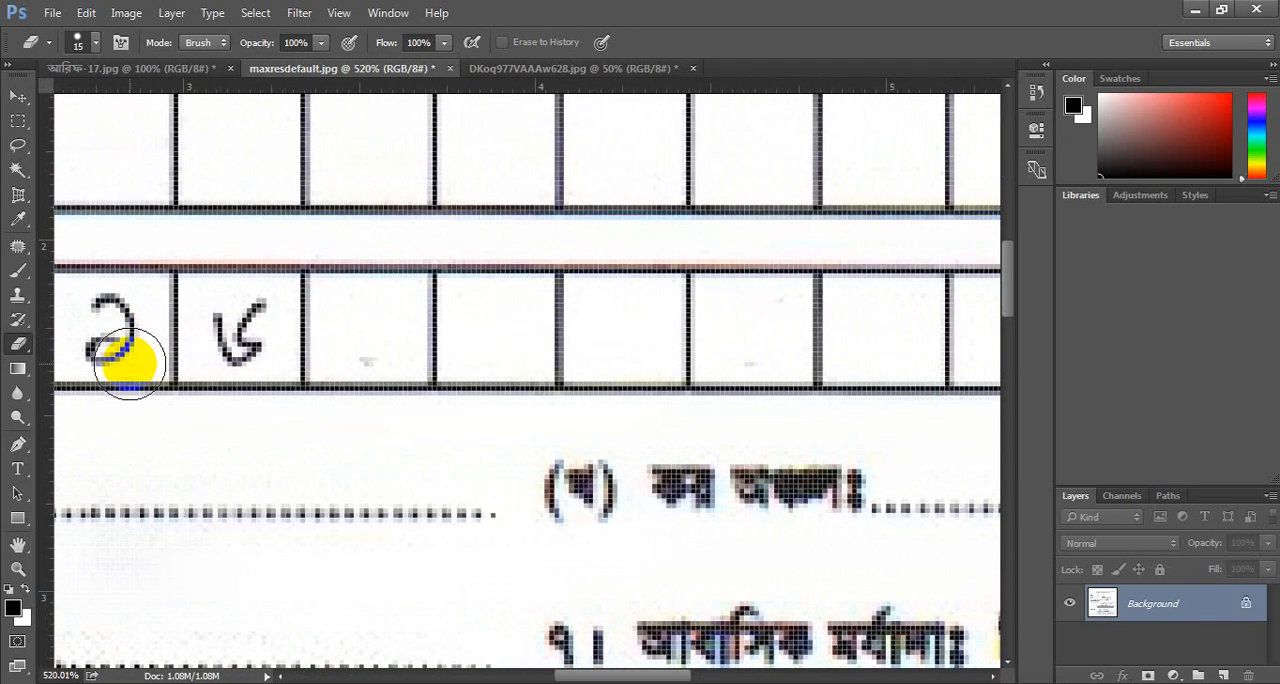
left_click(240, 334)
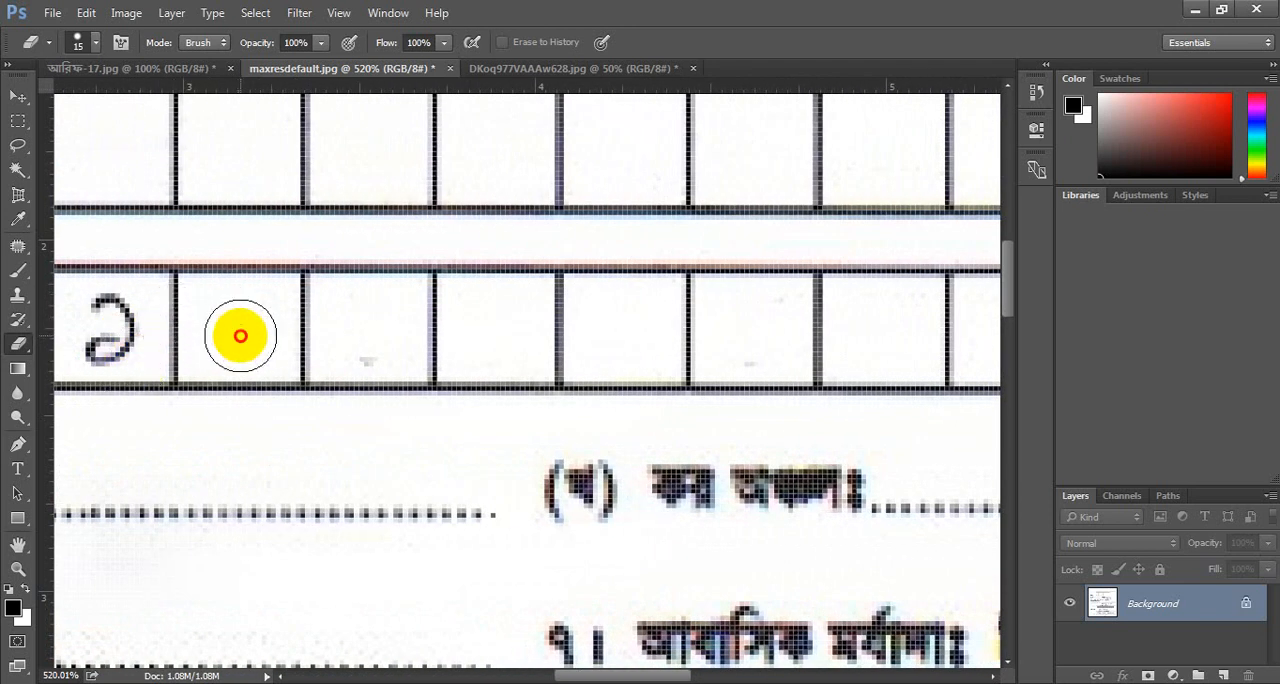
left_click(365, 332)
scroll(60, 350, "left", 3)
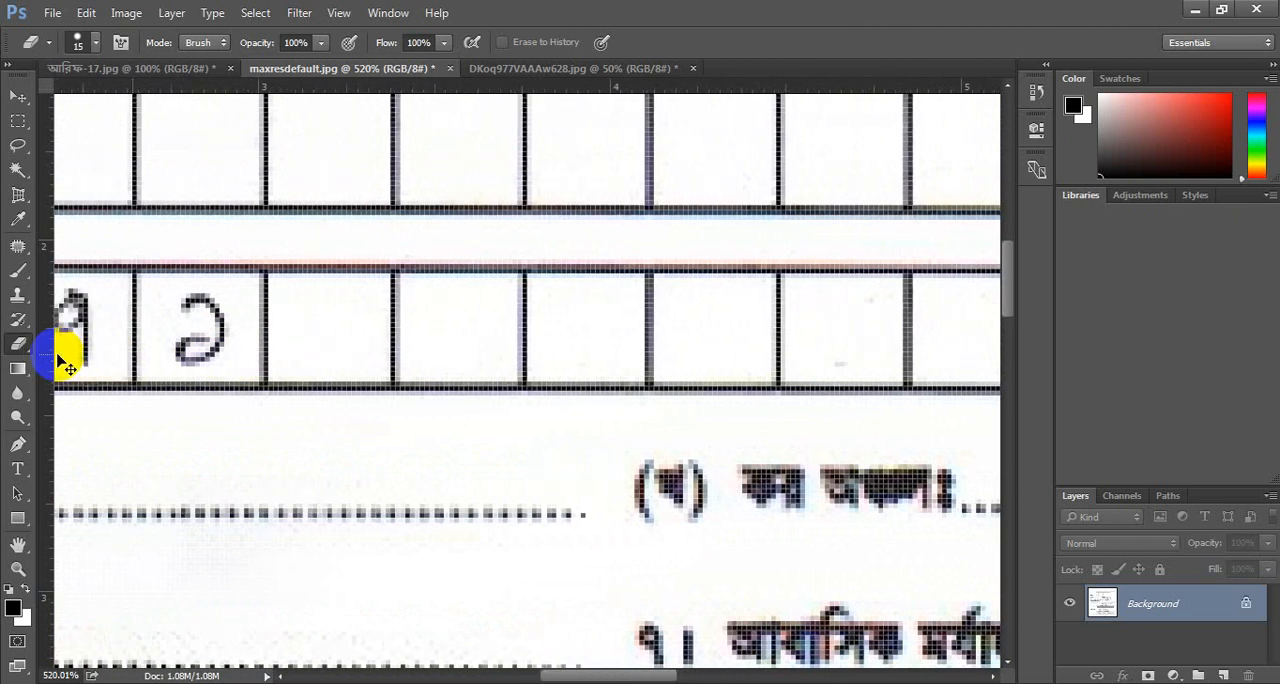
mouse_move(235, 318)
left_mouse_down()
mouse_move(271, 309)
mouse_move(267, 335)
left_mouse_up()
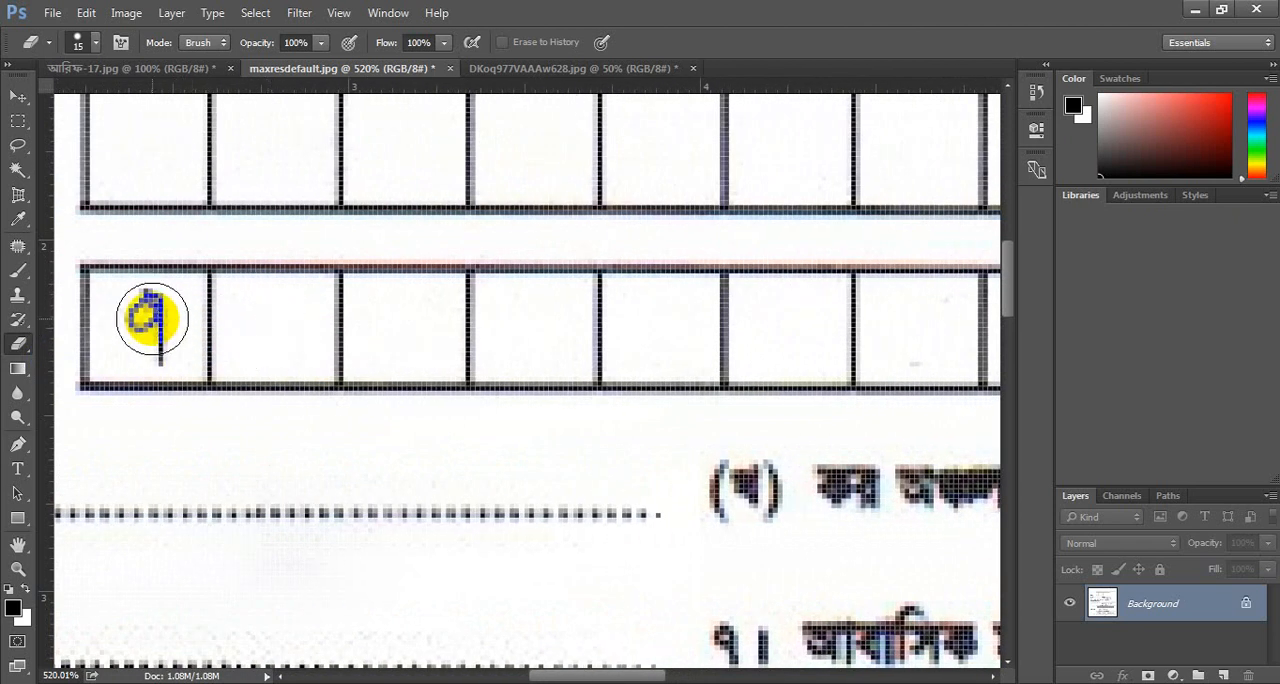
left_click_drag(143, 312, 158, 360)
Erase all handwritten digits from the day, month and year boxes of the date of birth row.
scroll(385, 386, "down", 2)
scroll(385, 386, "down", 2)
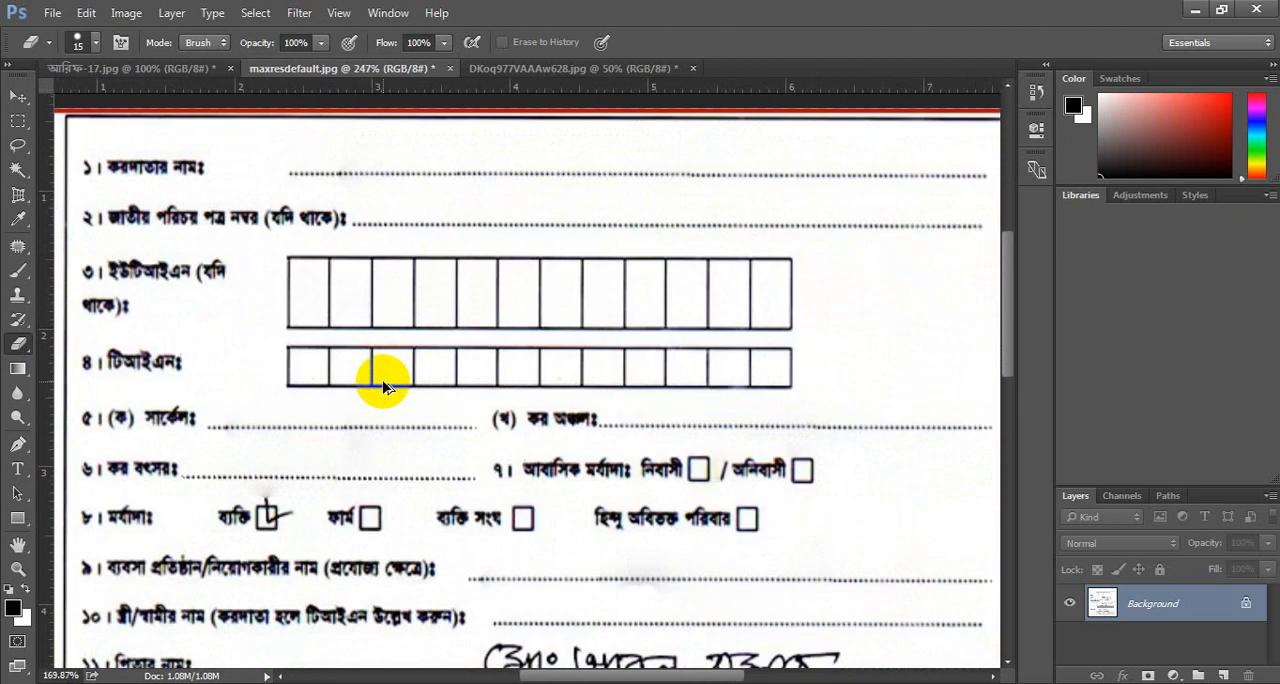
scroll(329, 430, "up", 1)
scroll(329, 427, "down", 3)
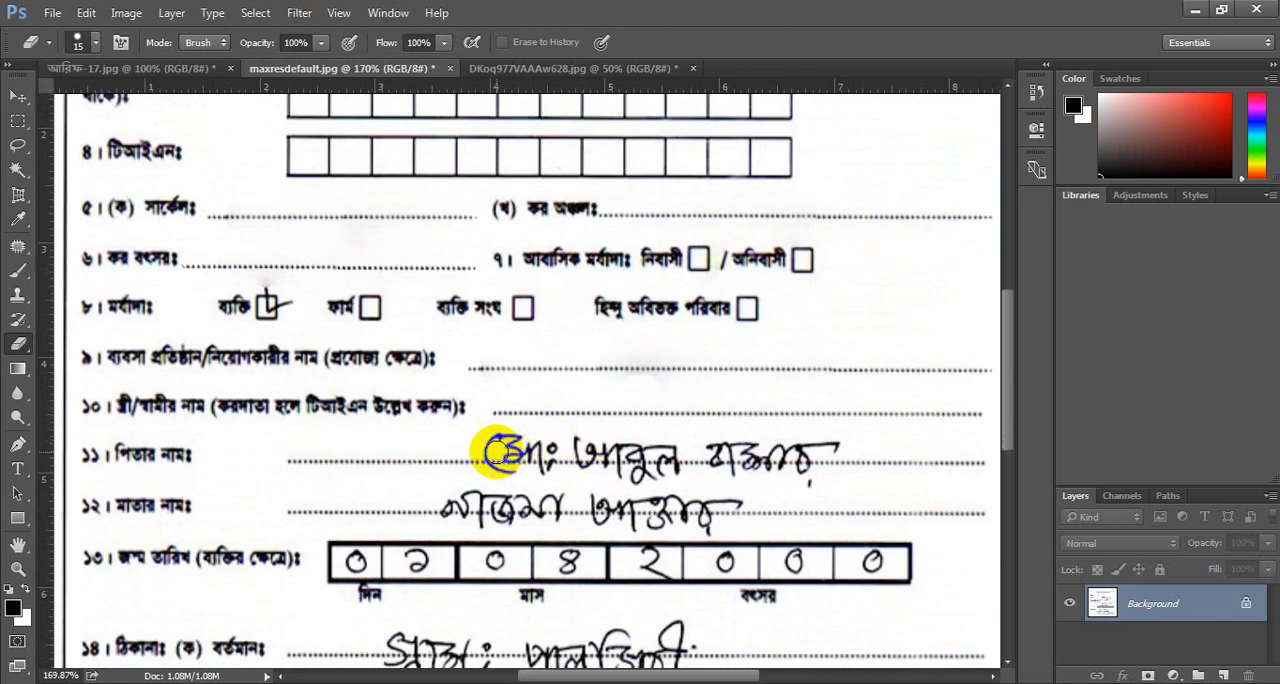
scroll(440, 556, "left", 2)
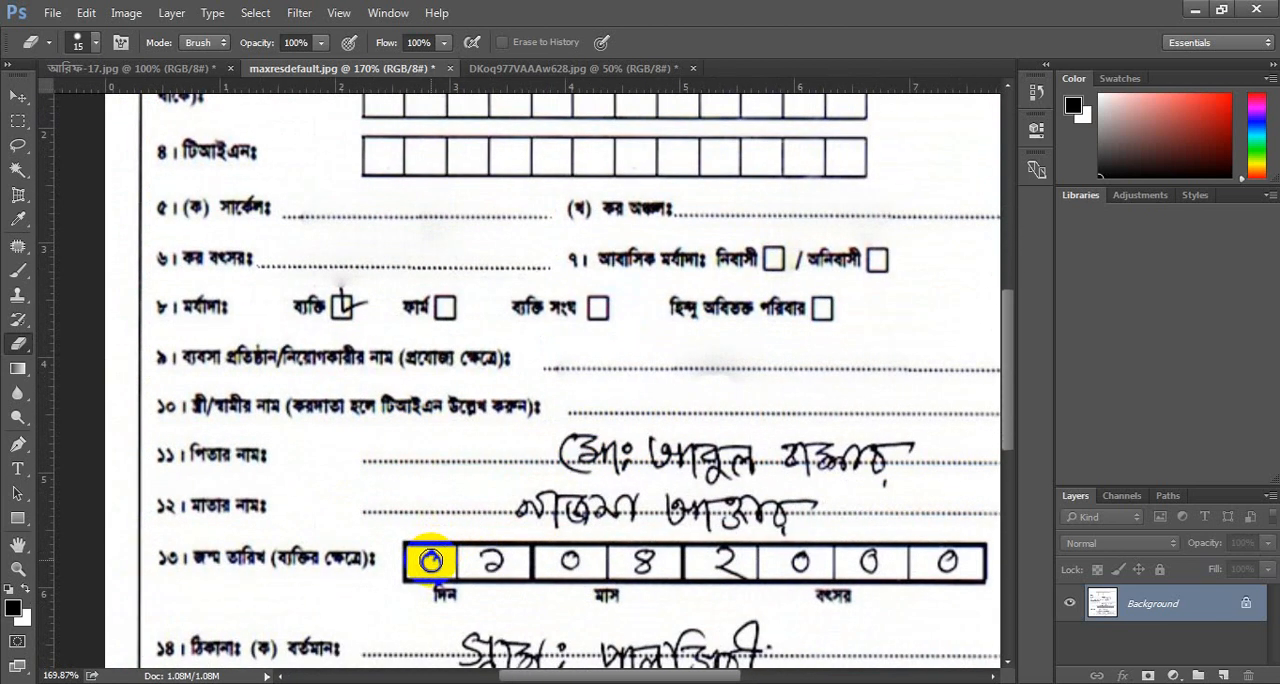
mouse_move(430, 561)
left_mouse_down()
mouse_move(500, 564)
mouse_move(431, 560)
left_mouse_up()
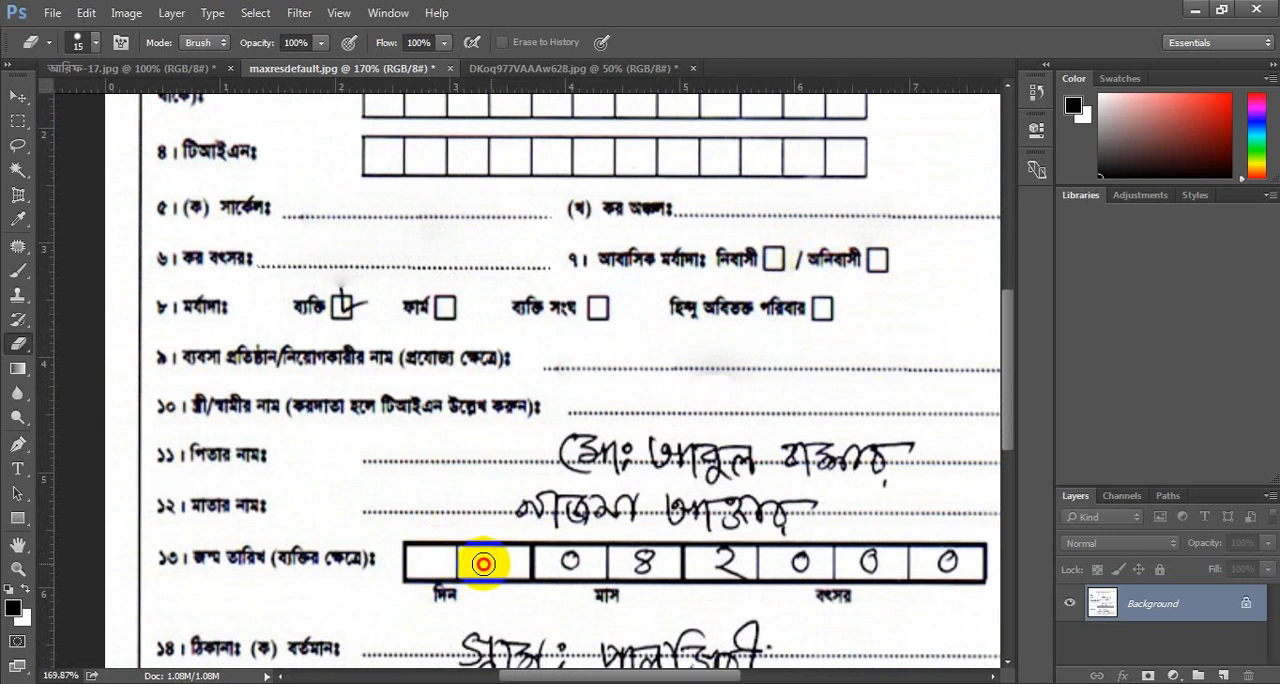
left_click_drag(483, 563, 643, 563)
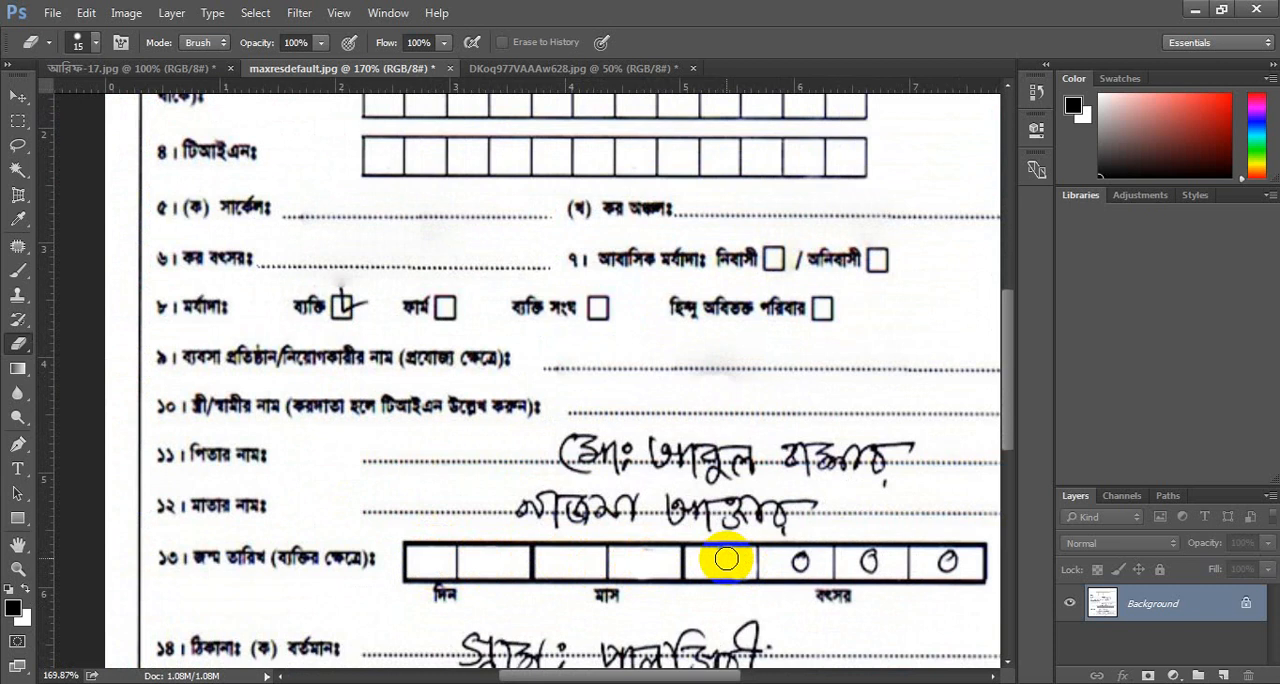
left_click_drag(726, 559, 946, 558)
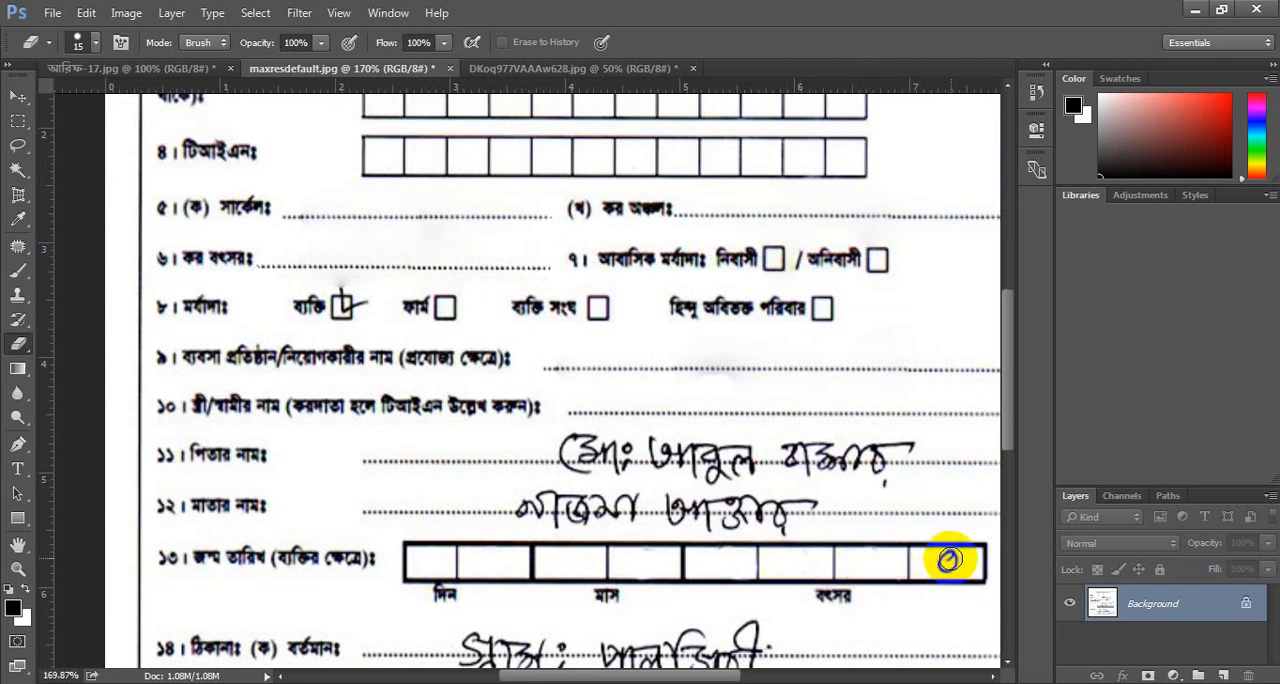
Outline the ticked individual status checkbox with the Patch tool, replace it with the empty firm checkbox, and deselect.
scroll(770, 535, "down", 2)
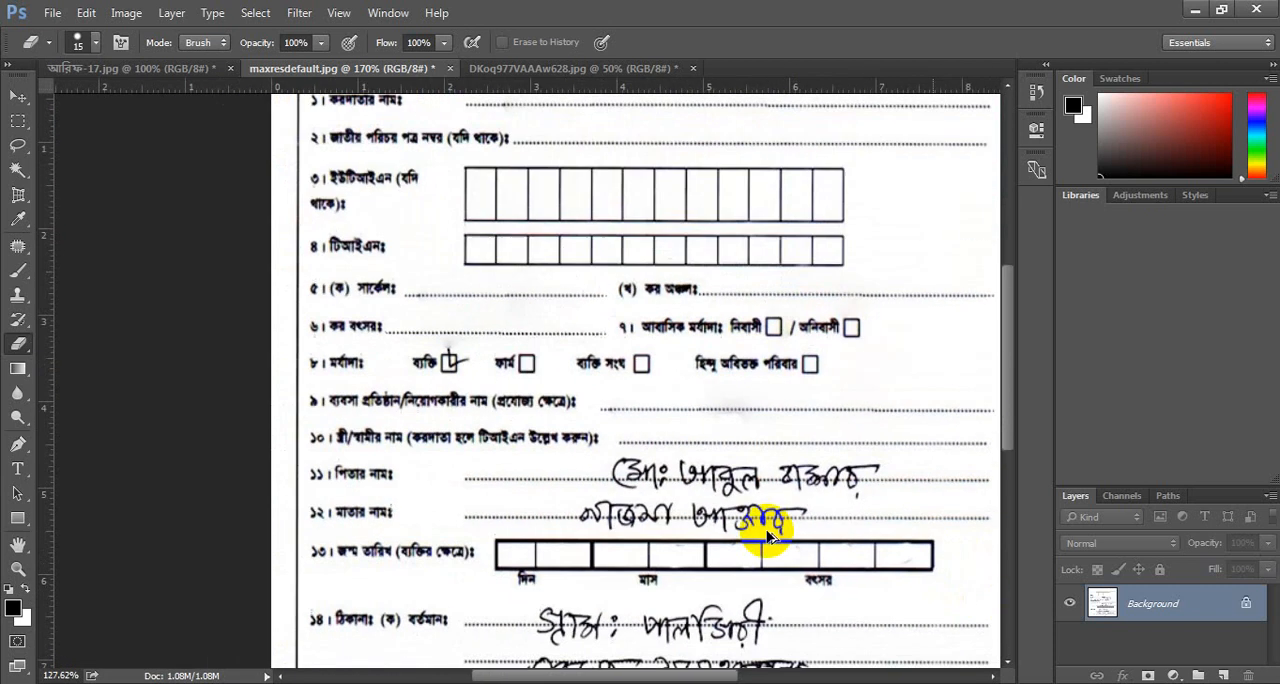
scroll(760, 525, "up", 4)
scroll(755, 505, "down", 1)
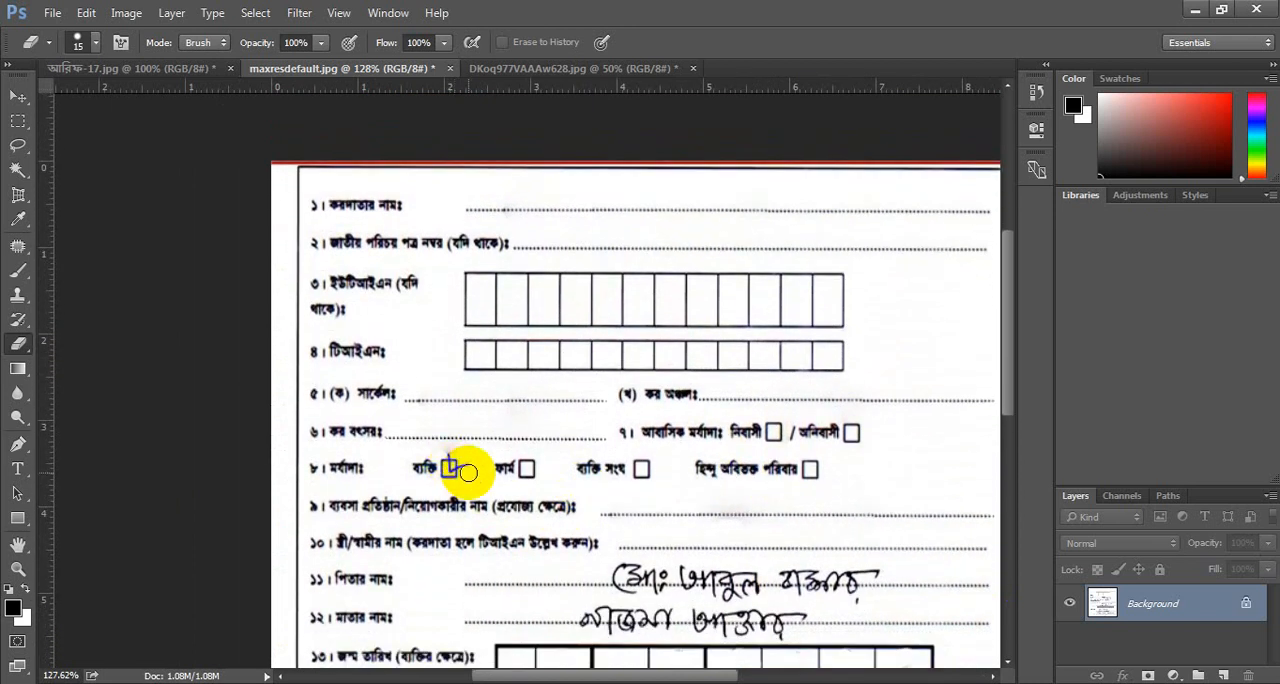
right_click(20, 246)
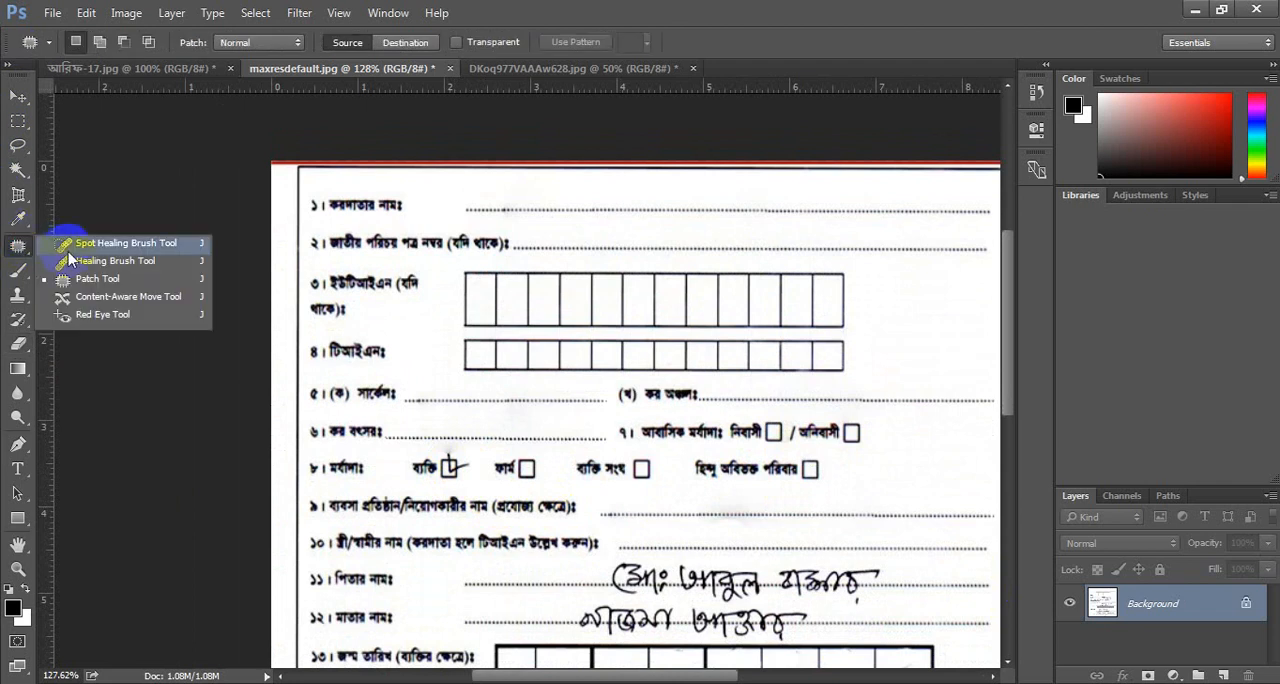
left_click(80, 277)
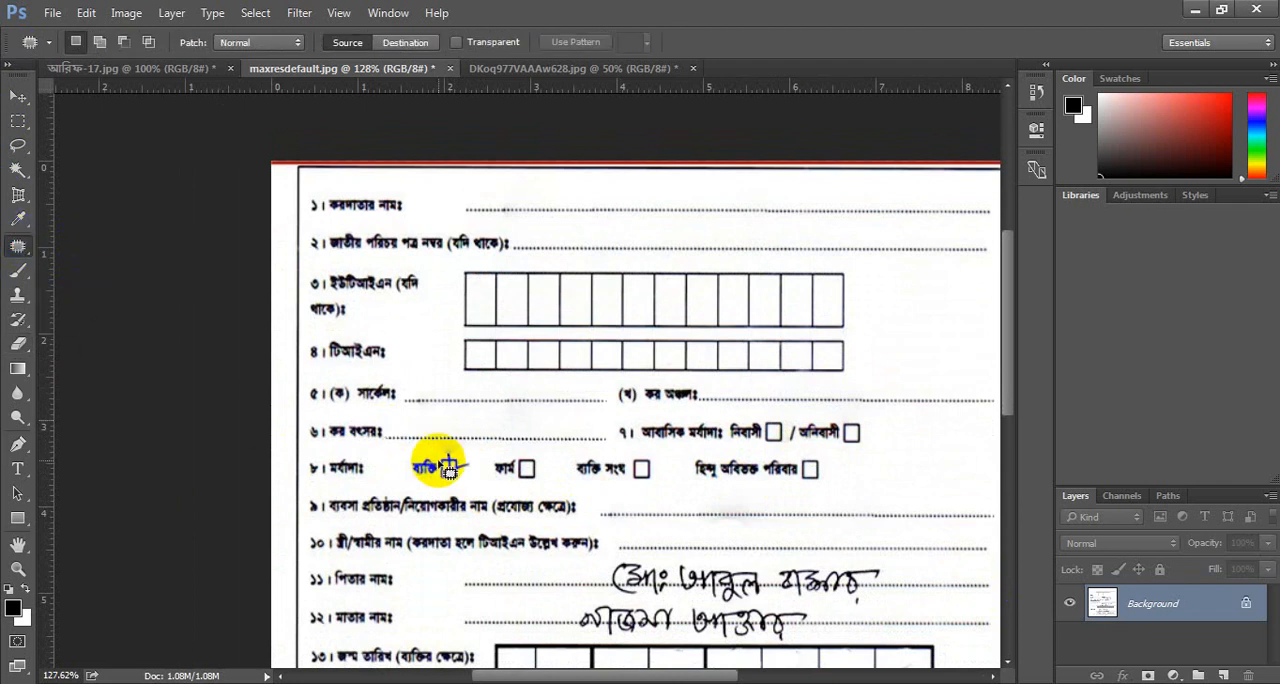
scroll(440, 456, "left", 4)
scroll(621, 467, "up", 6)
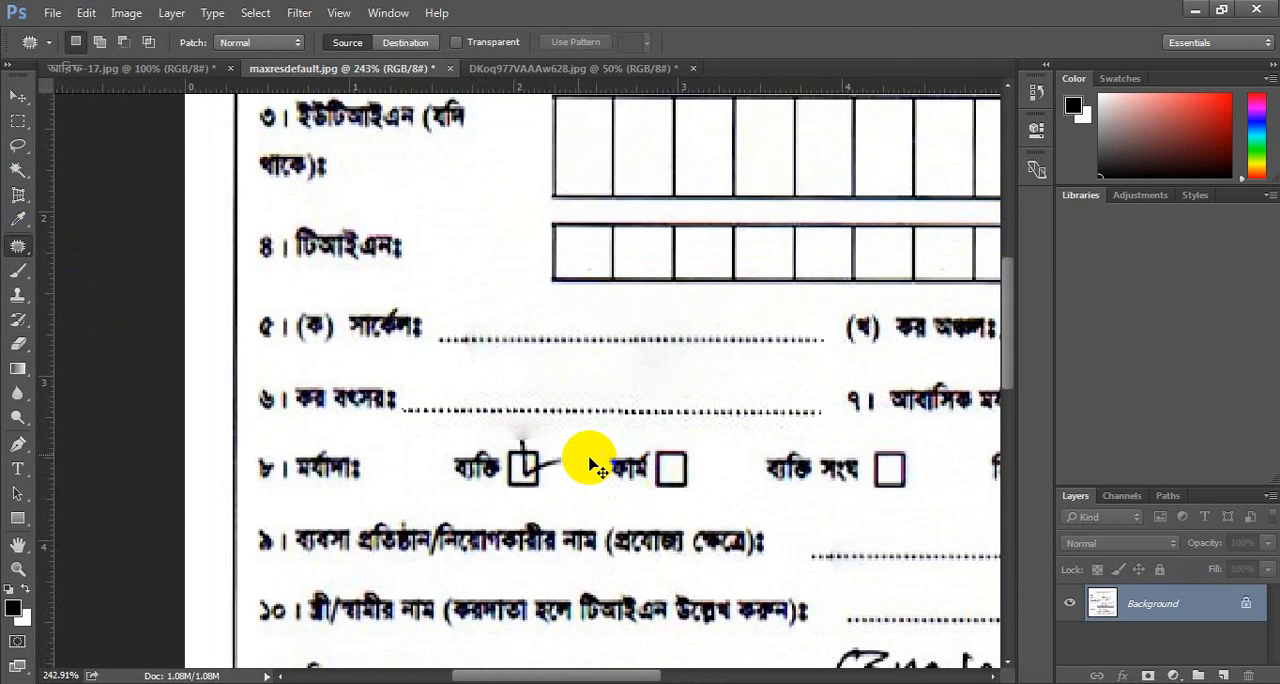
left_click_drag(502, 496, 568, 480)
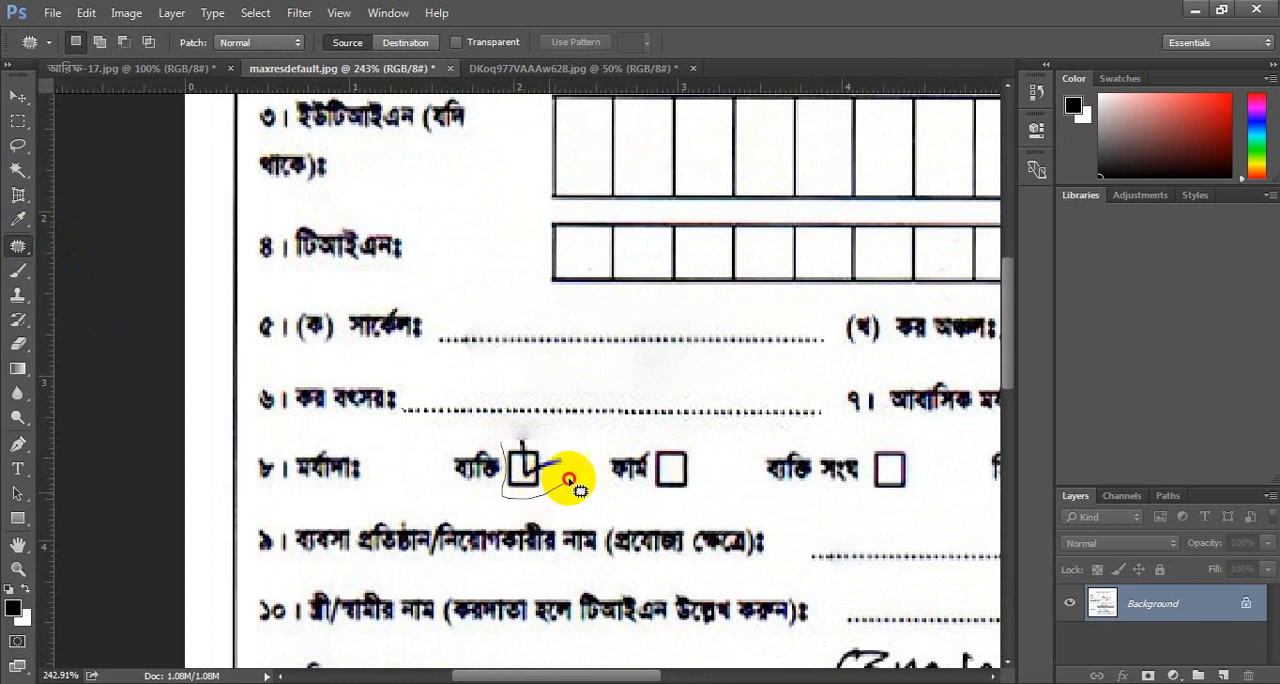
mouse_move(541, 437)
left_mouse_down()
mouse_move(514, 466)
mouse_move(665, 480)
left_mouse_up()
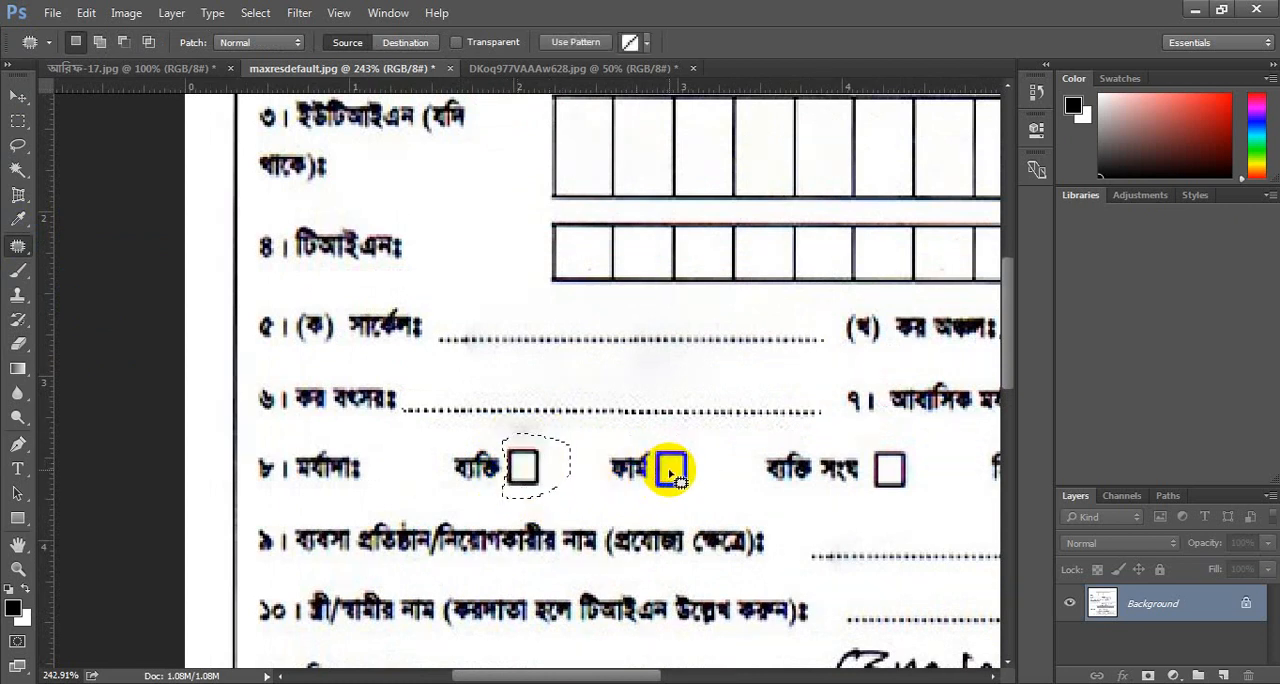
scroll(672, 476, "down", 3)
scroll(814, 506, "right", 4)
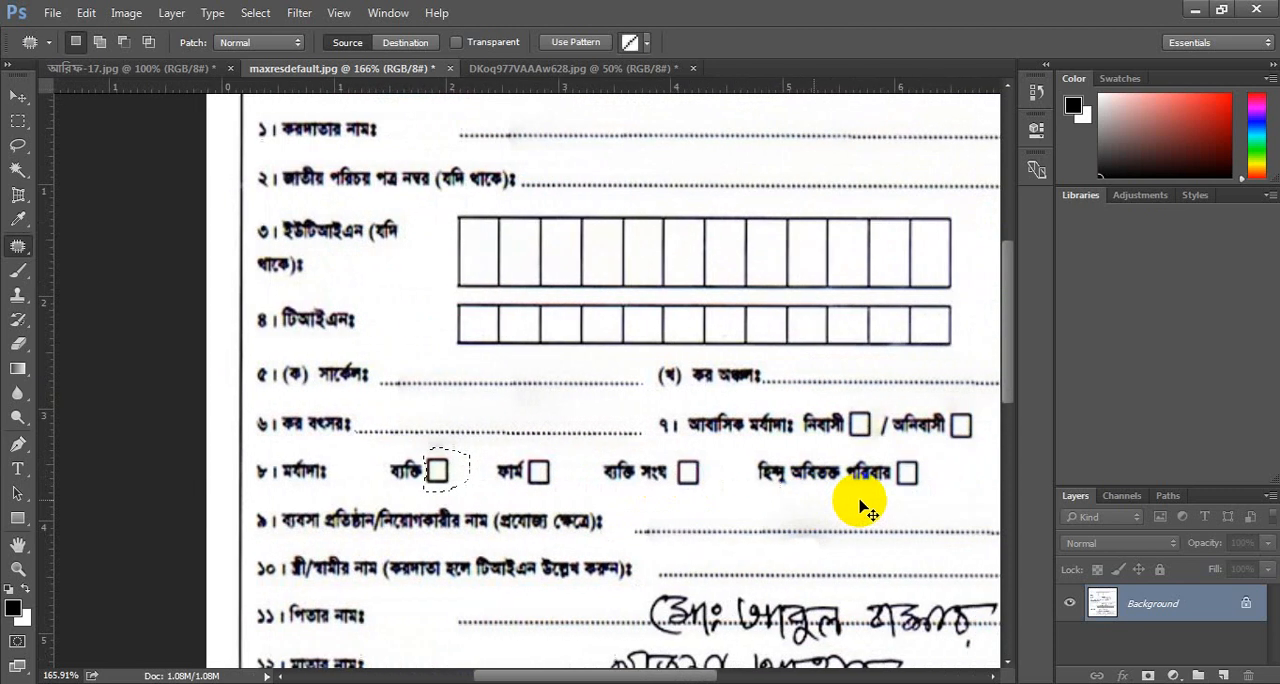
scroll(729, 514, "down", 2)
scroll(866, 541, "down", 1)
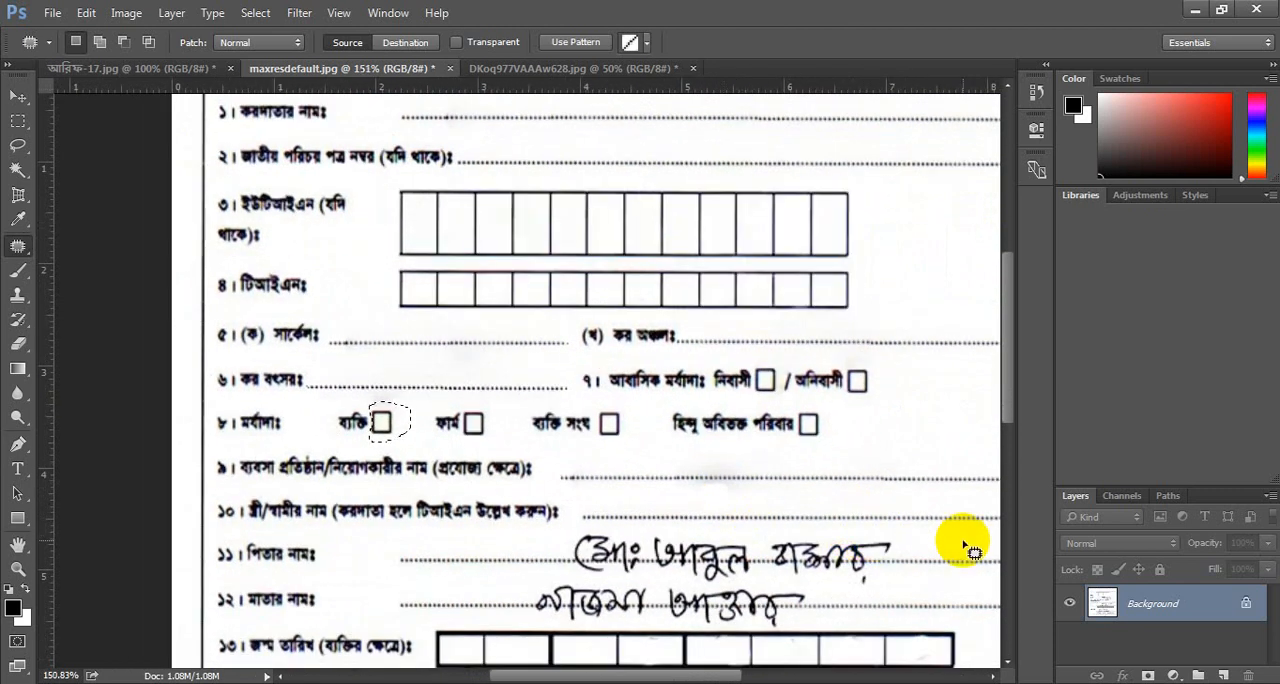
scroll(970, 540, "right", 2)
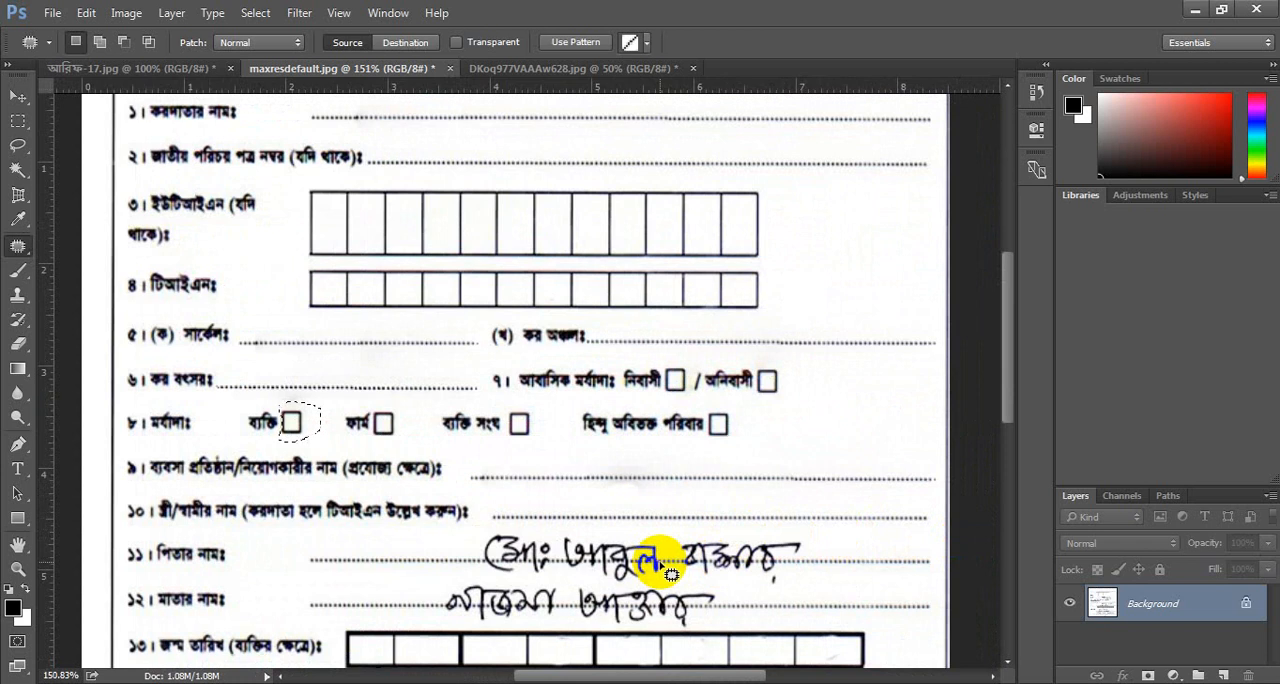
scroll(662, 545, "down", 4)
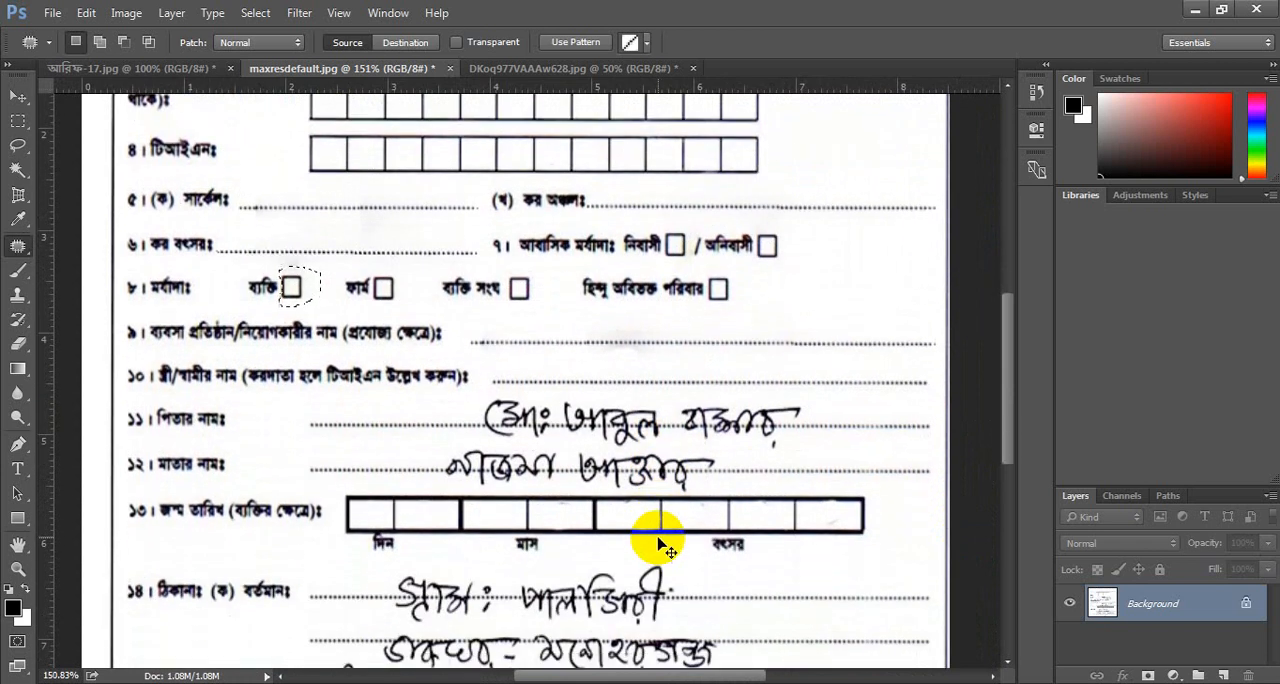
key("ctrl+d")
Outline the handwritten father's name with the Patch tool, replace it with the clean dotted line of the taxpayer name row, and deselect.
scroll(580, 553, "up", 2)
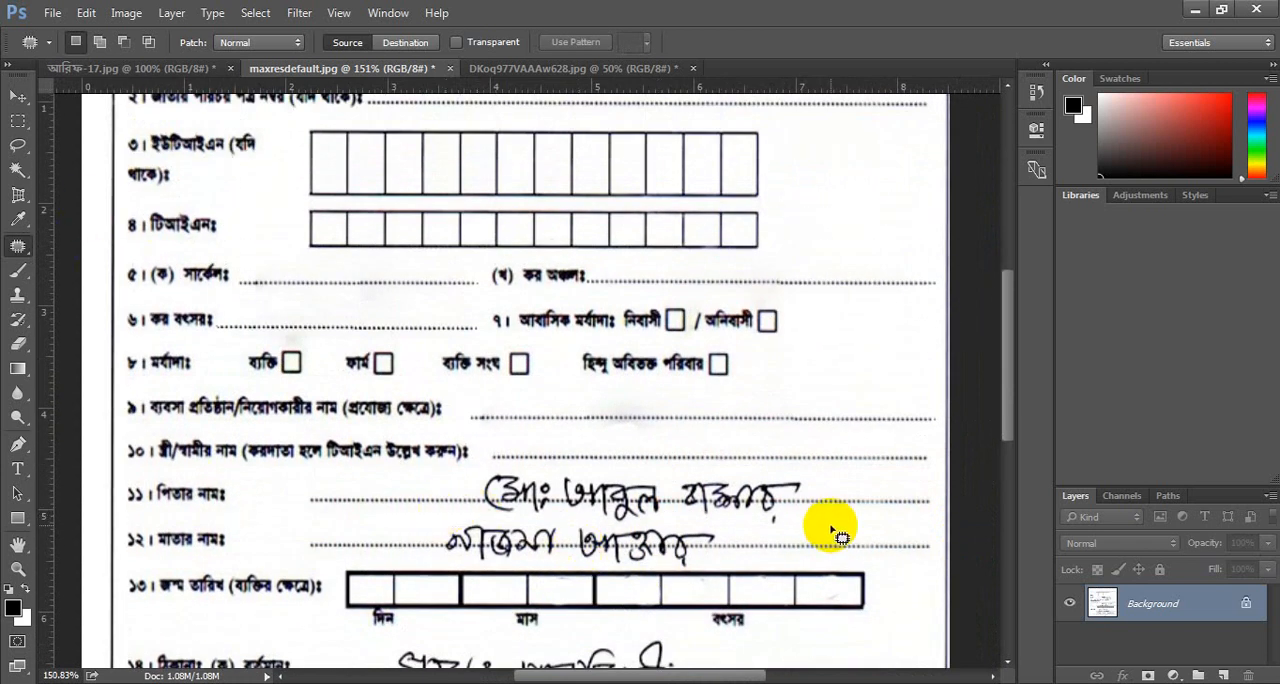
scroll(829, 524, "up", 1)
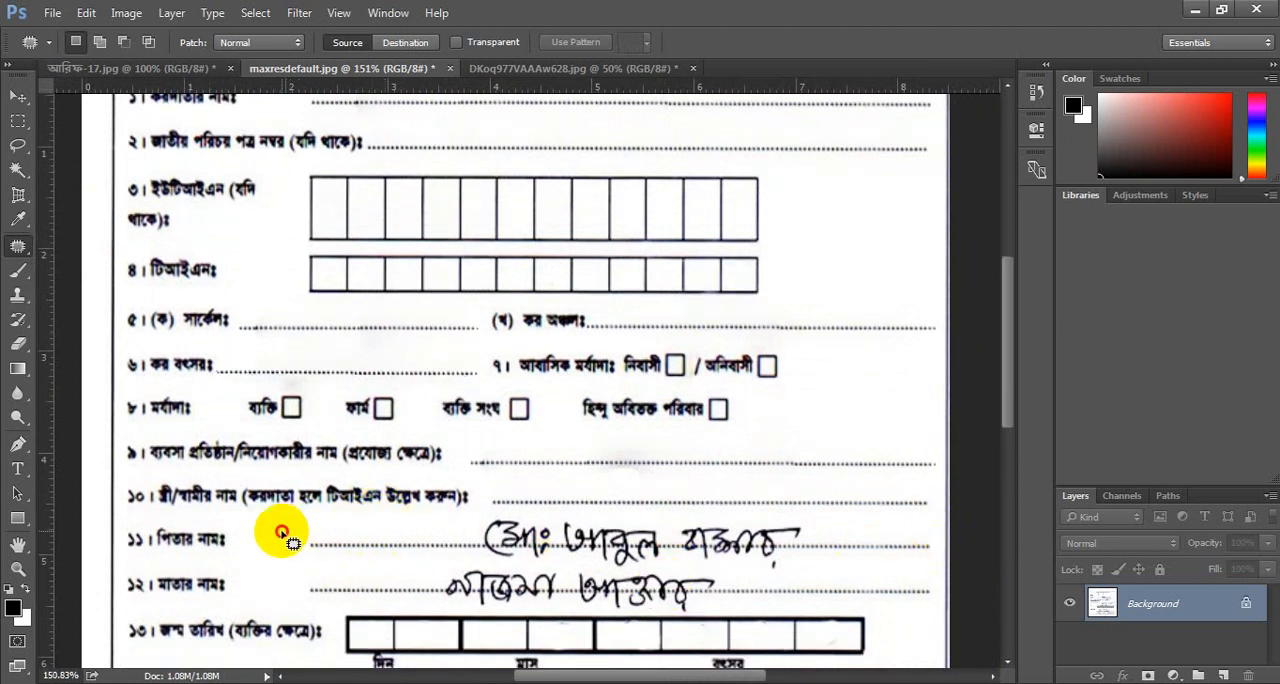
left_click_drag(280, 531, 443, 524)
mouse_move(545, 514)
left_mouse_down()
mouse_move(776, 512)
mouse_move(926, 531)
mouse_move(939, 550)
mouse_move(819, 587)
mouse_move(762, 583)
left_mouse_up()
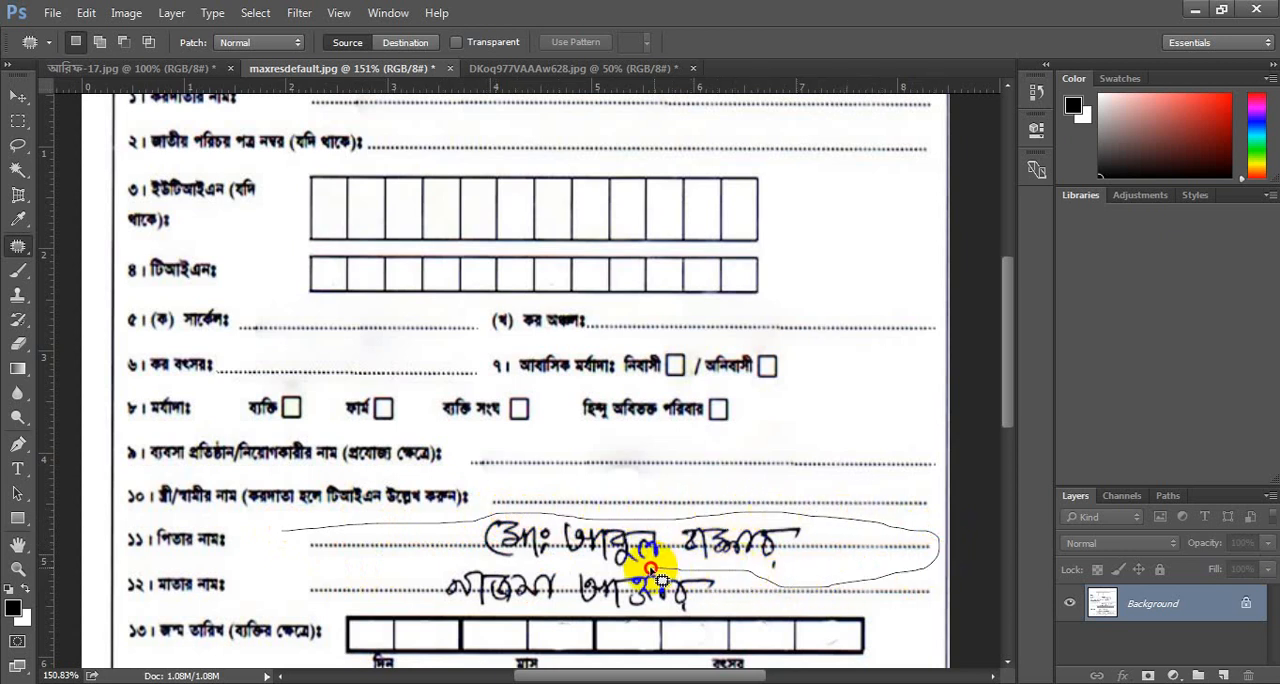
mouse_move(537, 573)
left_mouse_down()
mouse_move(337, 569)
mouse_move(275, 535)
left_mouse_up()
scroll(748, 568, "up", 1)
left_click_drag(748, 568, 680, 120)
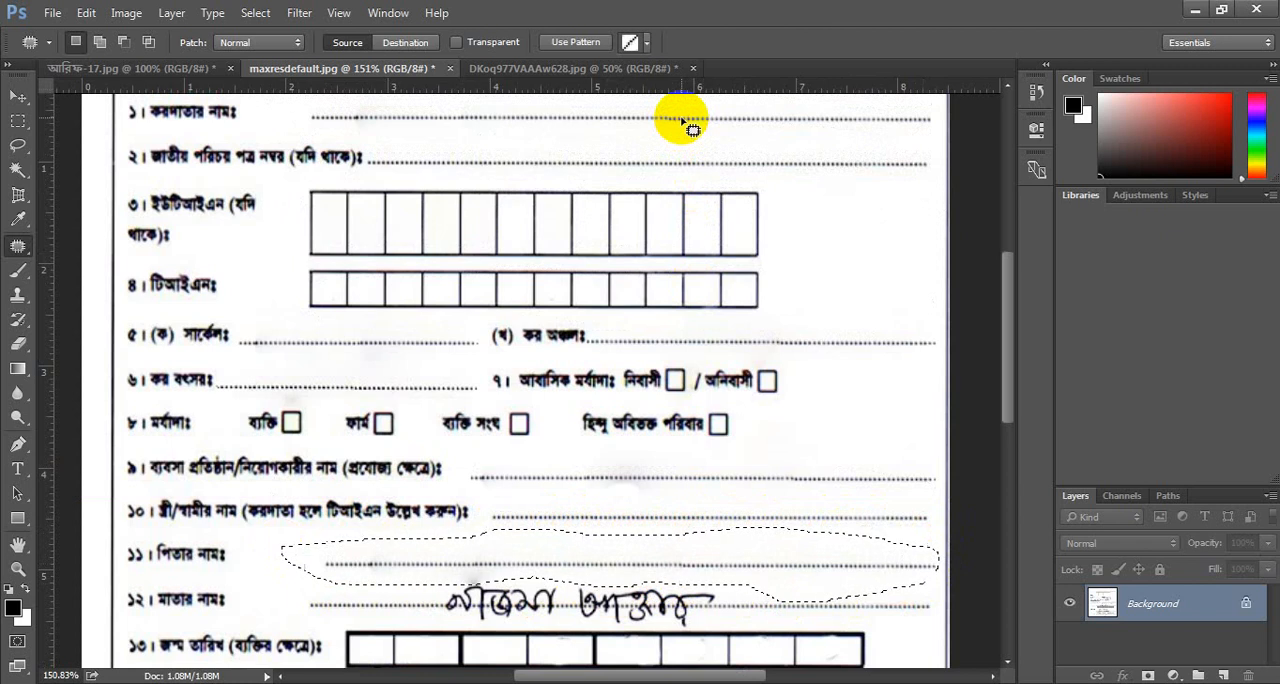
key("ctrl+d")
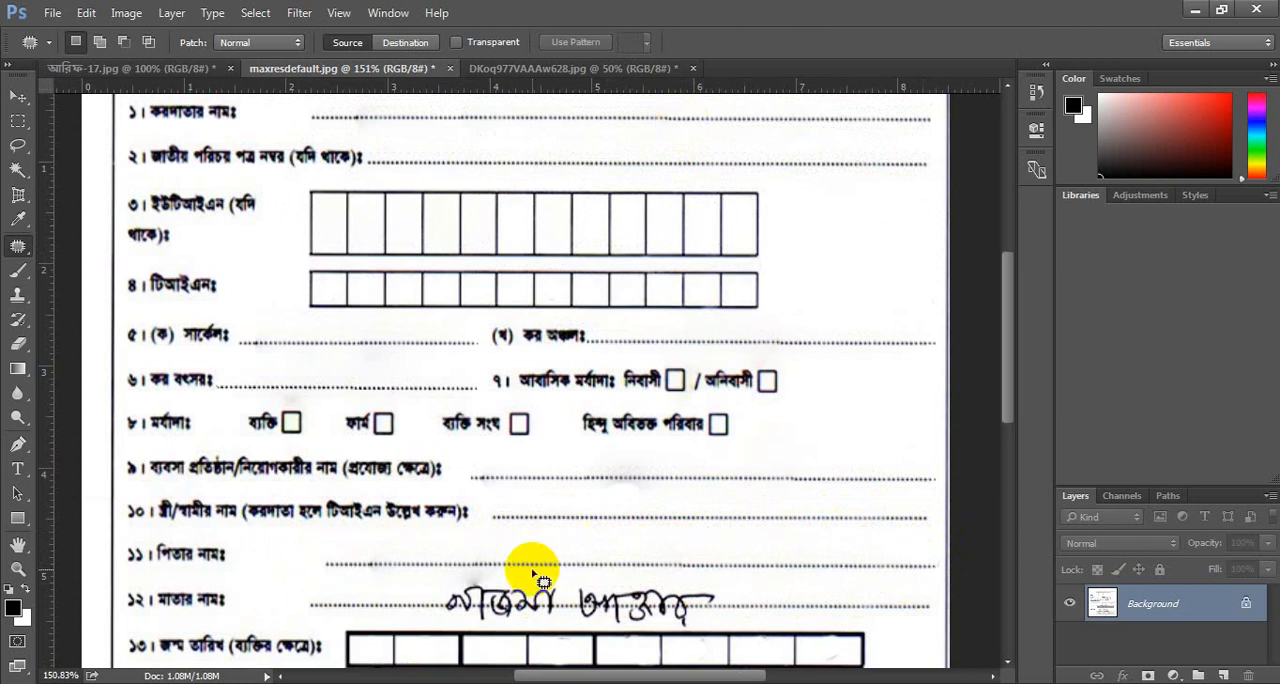
Outline the handwritten mother's name with the Patch tool, replace it with a clean dotted line from a row above, and deselect.
scroll(465, 580, "down", 2)
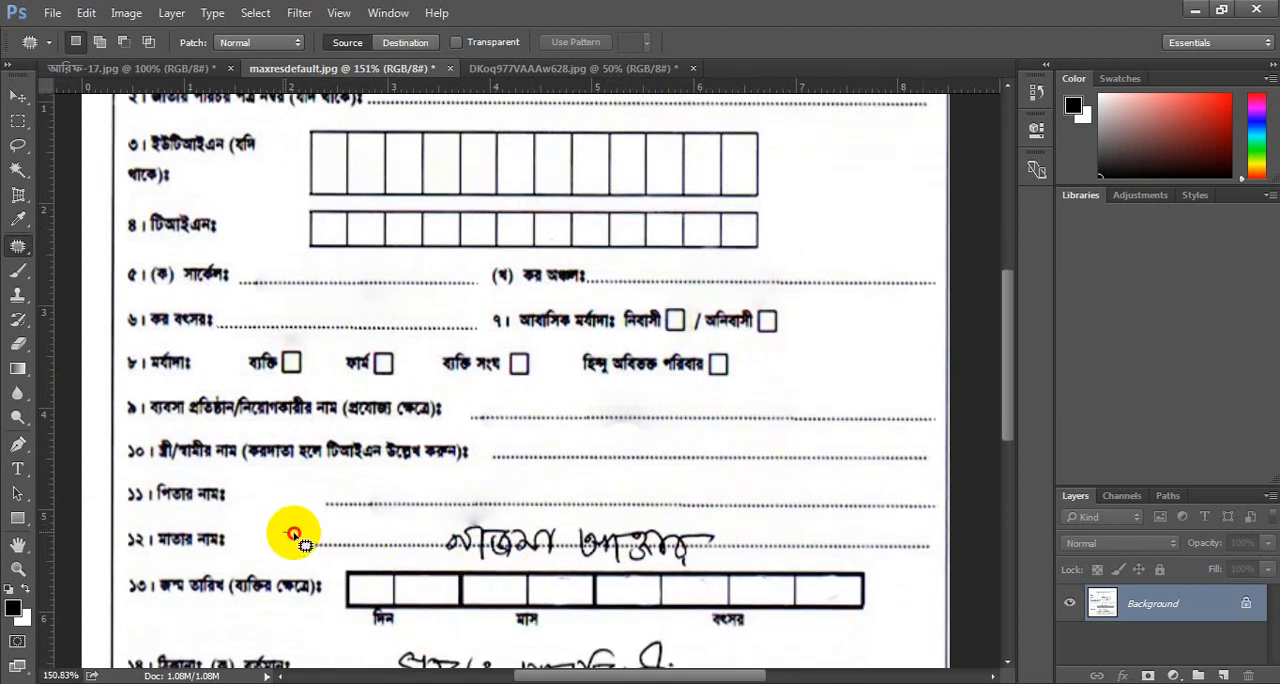
mouse_move(293, 533)
left_mouse_down()
mouse_move(780, 518)
mouse_move(920, 532)
mouse_move(940, 548)
mouse_move(906, 563)
mouse_move(690, 573)
mouse_move(334, 564)
mouse_move(280, 540)
left_mouse_up()
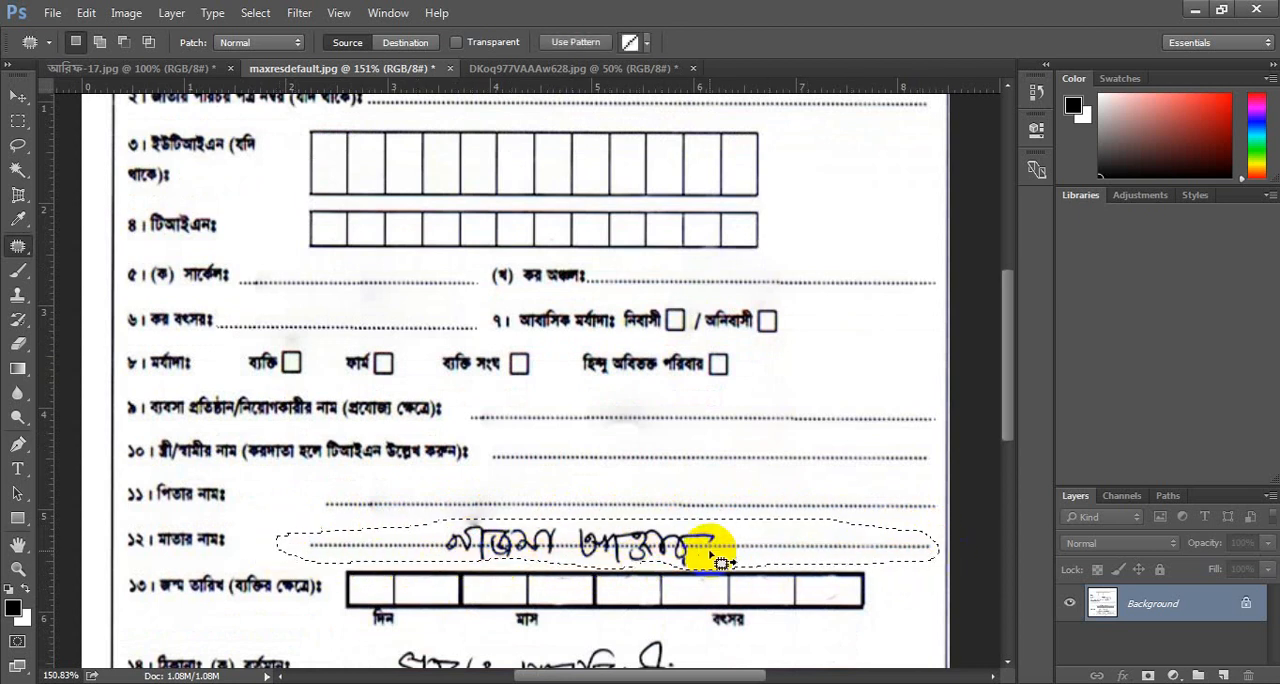
mouse_move(714, 543)
left_mouse_down()
mouse_move(714, 246)
mouse_move(682, 18)
mouse_move(651, 134)
mouse_move(731, 143)
left_mouse_up()
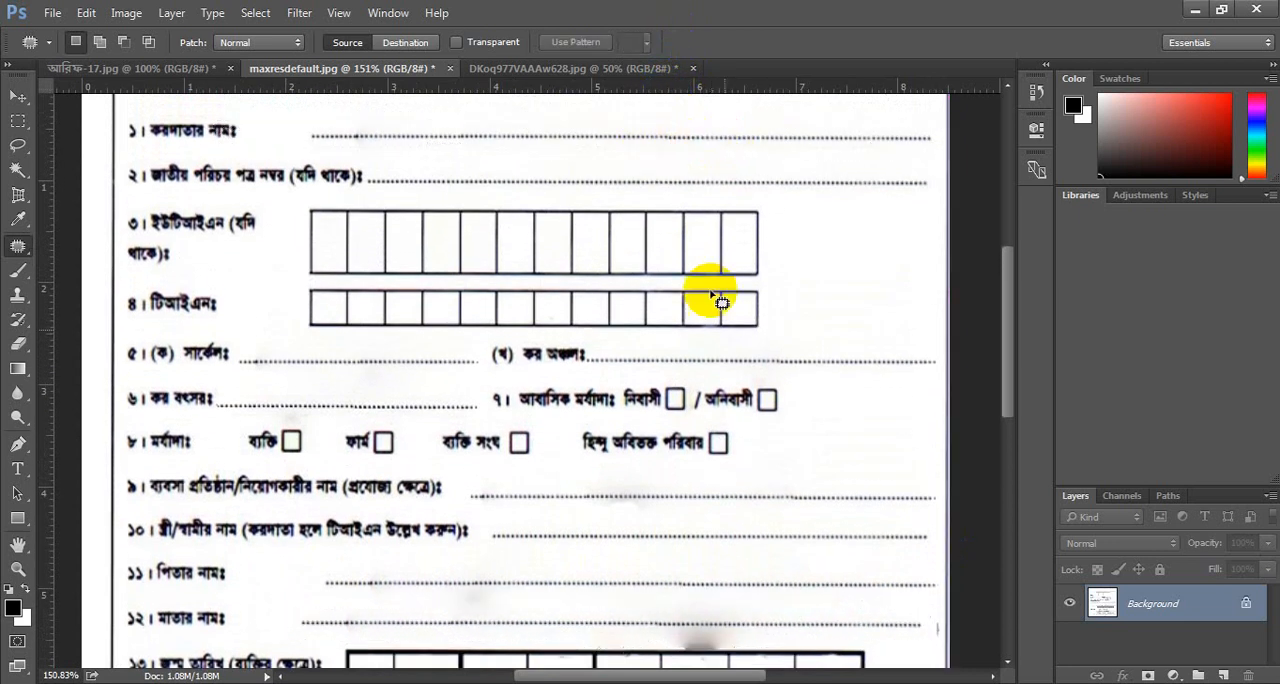
key("ctrl+d")
Erase the grey smudge between the mother's name line and the date of birth boxes with the Eraser.
scroll(762, 430, "down", 2)
scroll(762, 430, "down", 3)
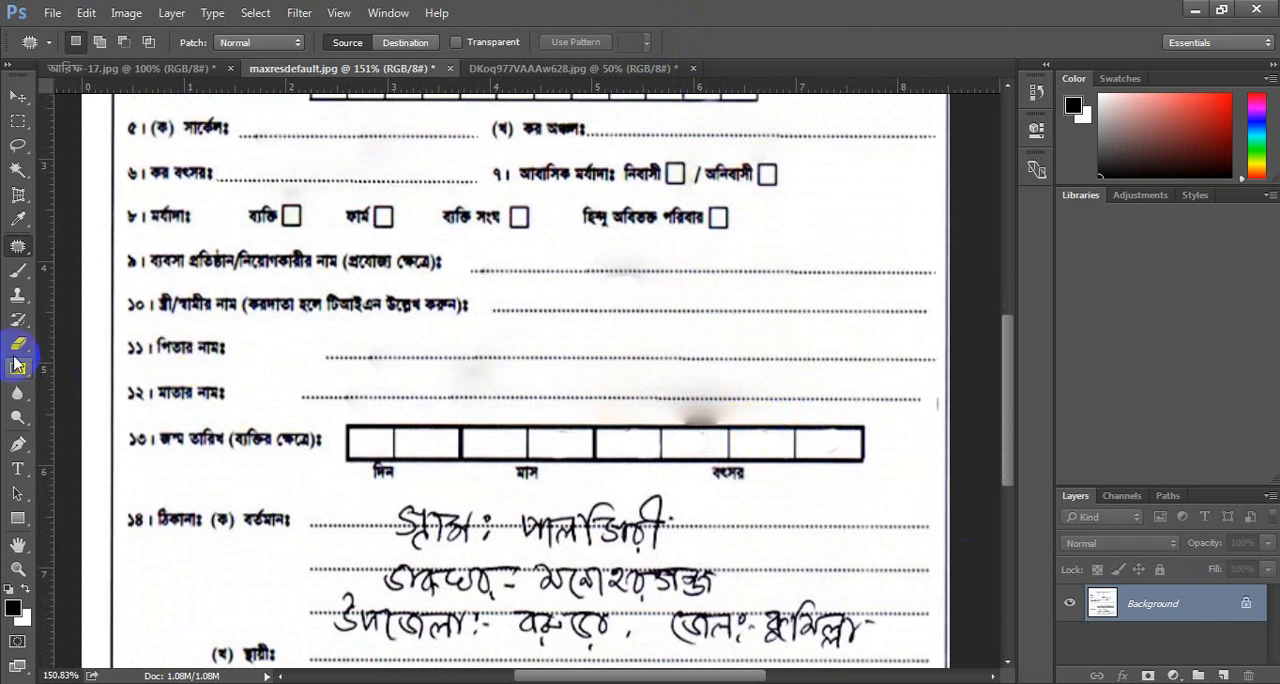
left_click(17, 346)
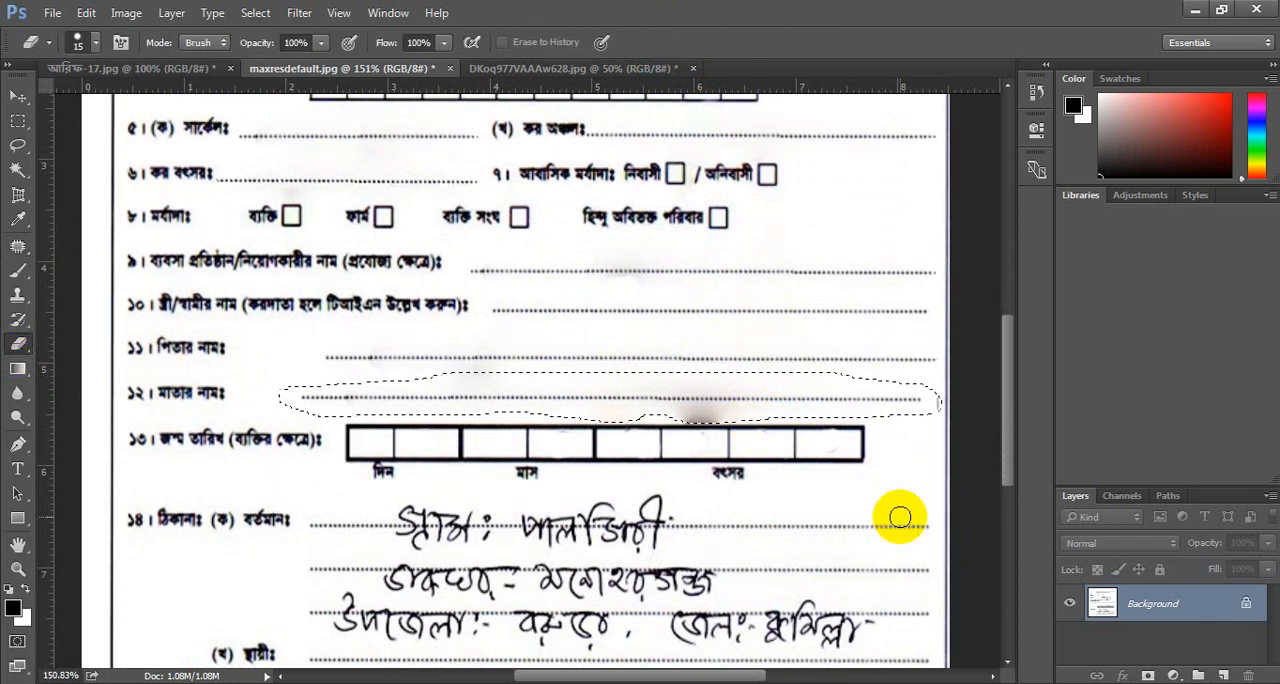
scroll(754, 453, "up", 8)
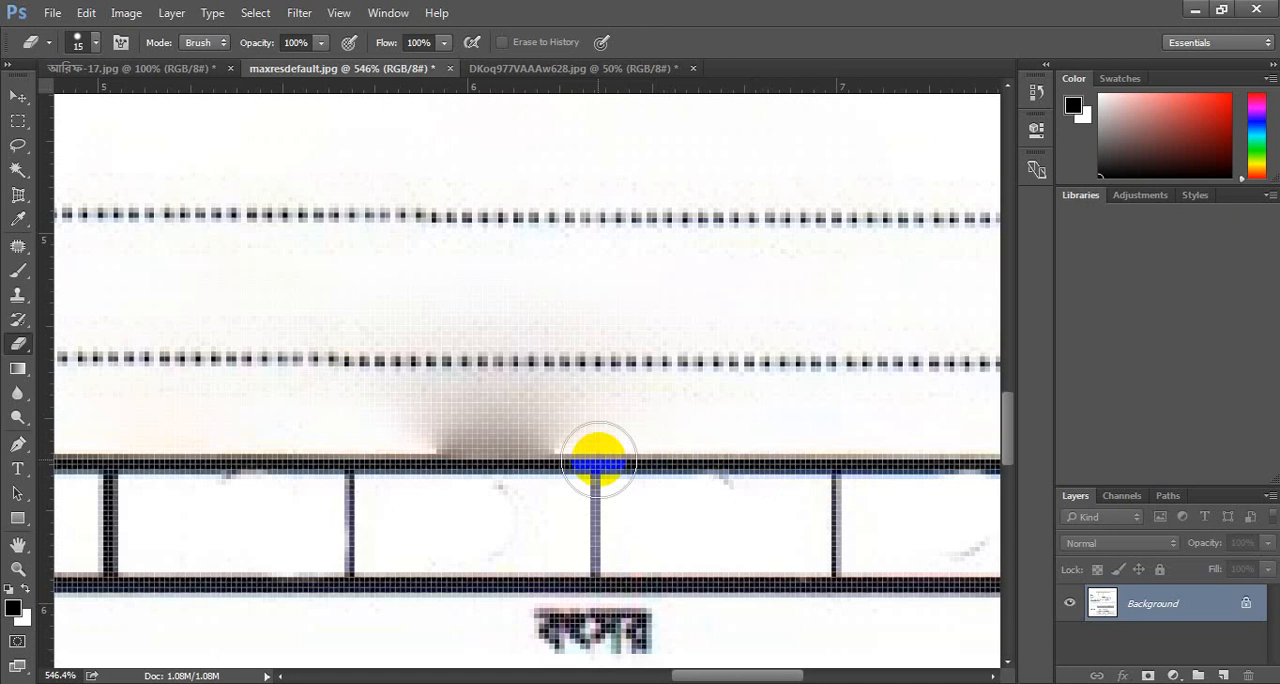
mouse_move(525, 431)
left_mouse_down()
mouse_move(526, 414)
mouse_move(483, 409)
mouse_move(583, 406)
mouse_move(354, 412)
mouse_move(463, 398)
mouse_move(551, 414)
mouse_move(507, 429)
mouse_move(640, 416)
left_mouse_up()
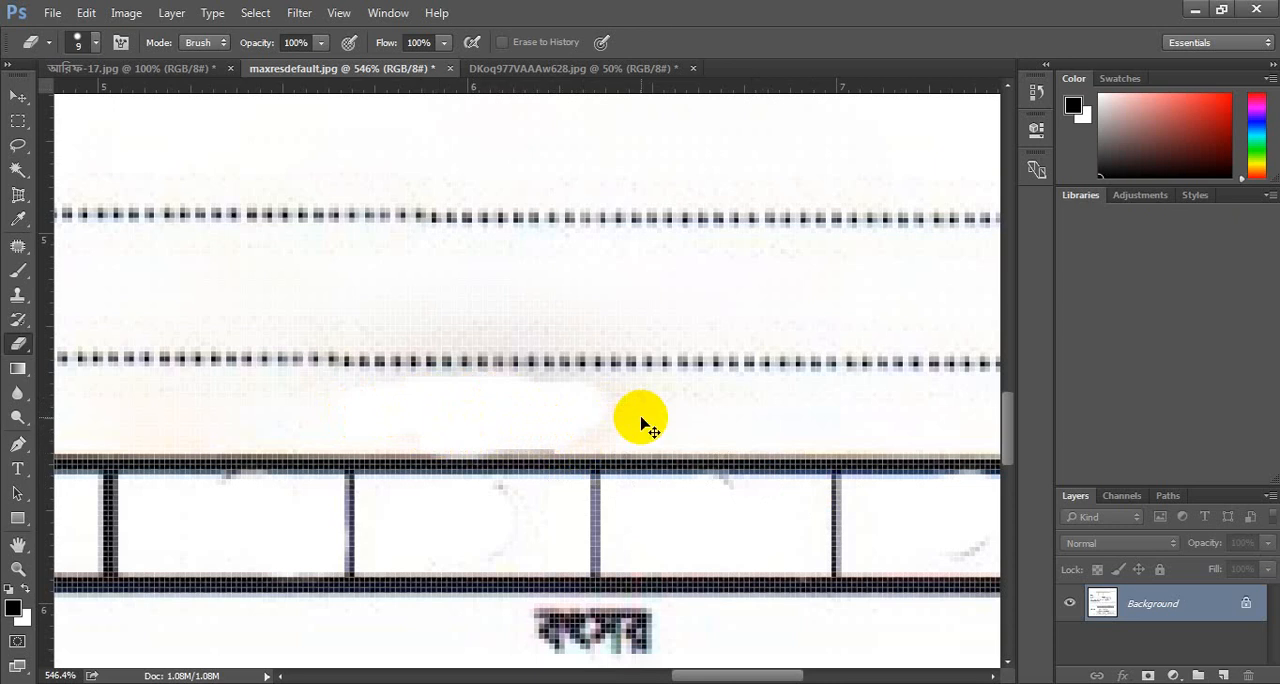
scroll(645, 422, "down", 5)
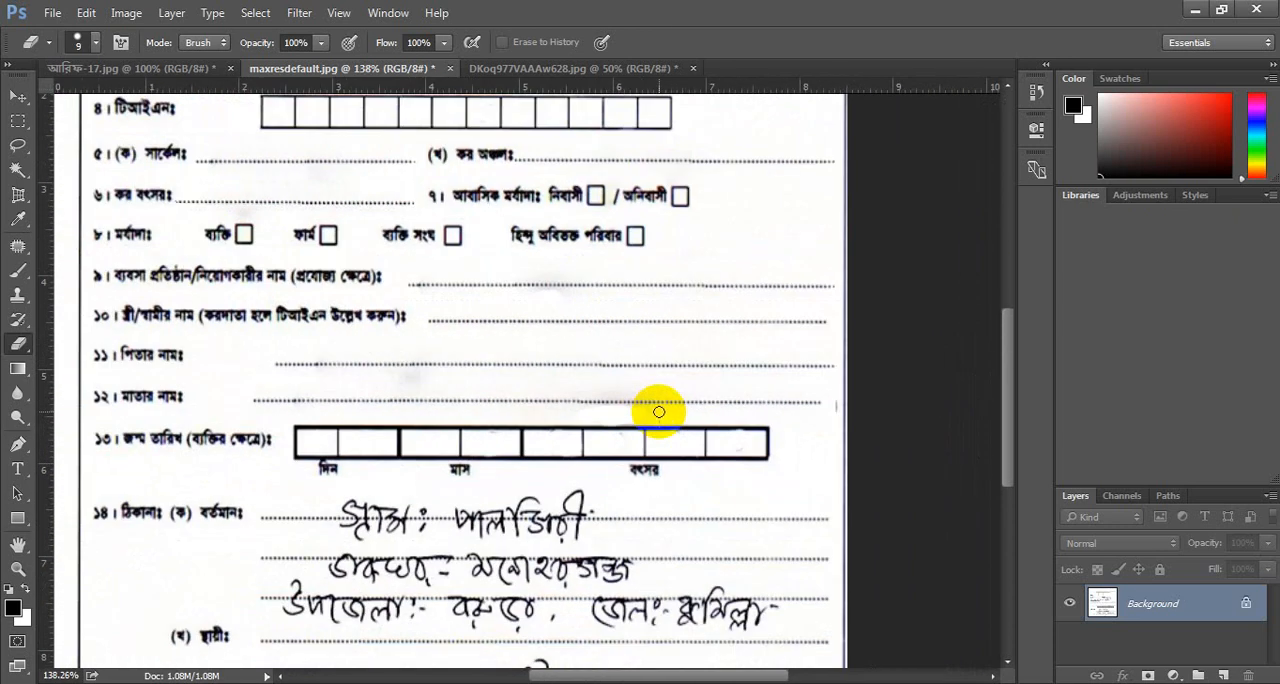
Patch the handwritten mark on the last permanent address line with the clean dotted line beside it, and deselect.
scroll(659, 411, "down", 5)
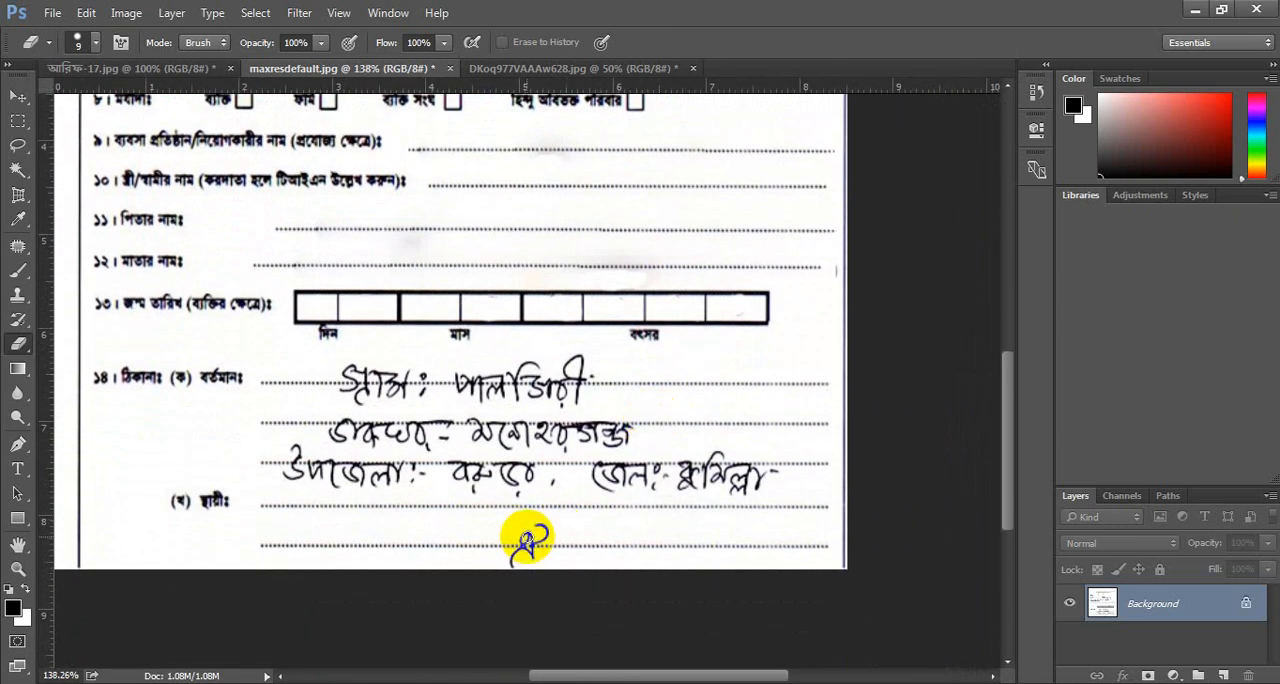
scroll(527, 540, "up", 1)
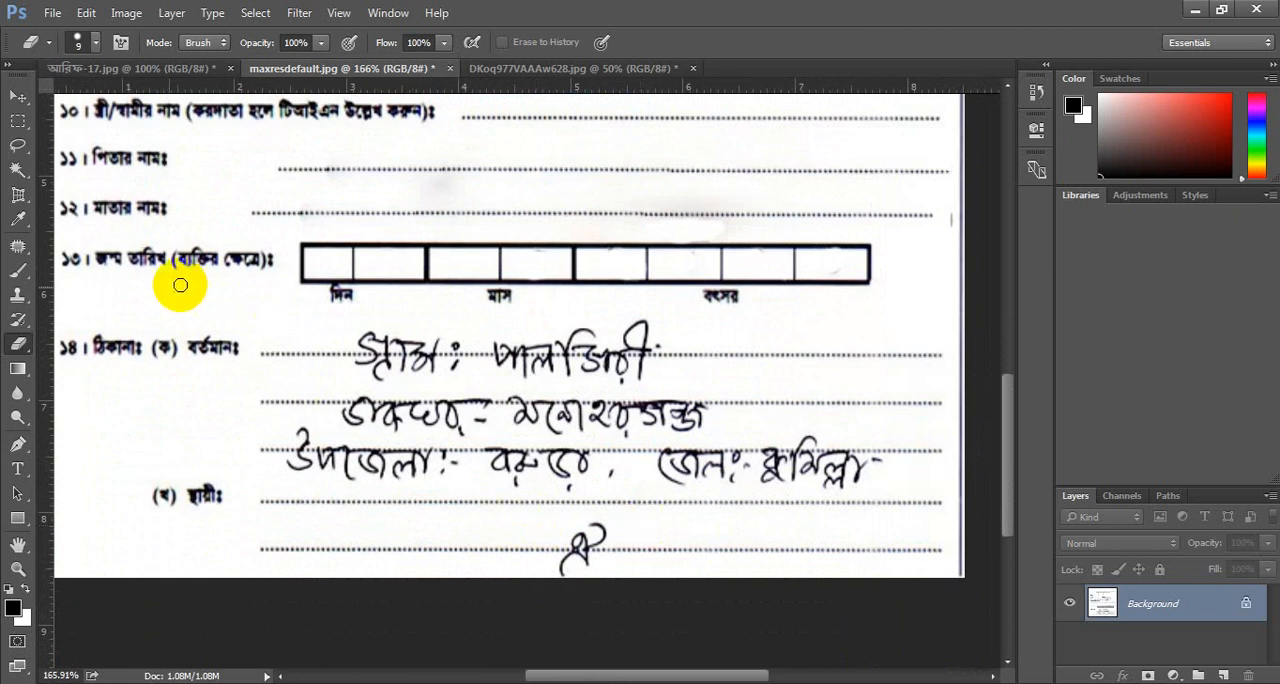
left_click(24, 250)
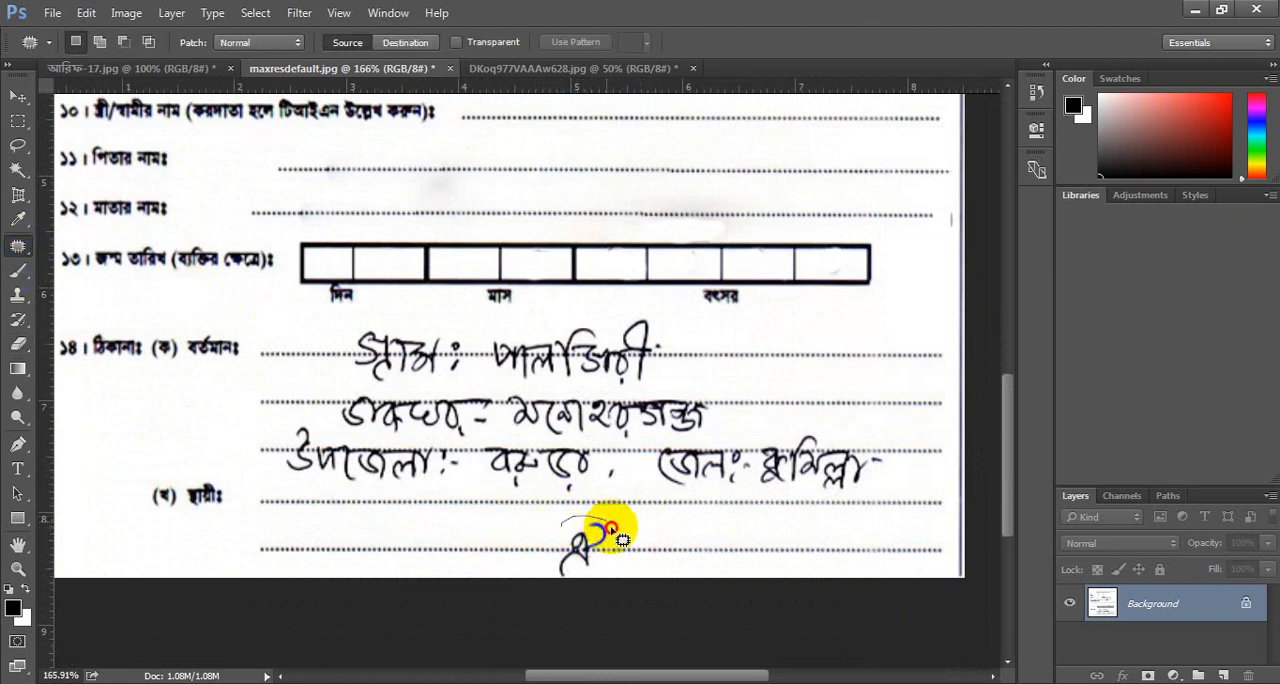
mouse_move(545, 573)
left_mouse_down()
mouse_move(540, 560)
mouse_move(671, 544)
mouse_move(731, 551)
left_mouse_up()
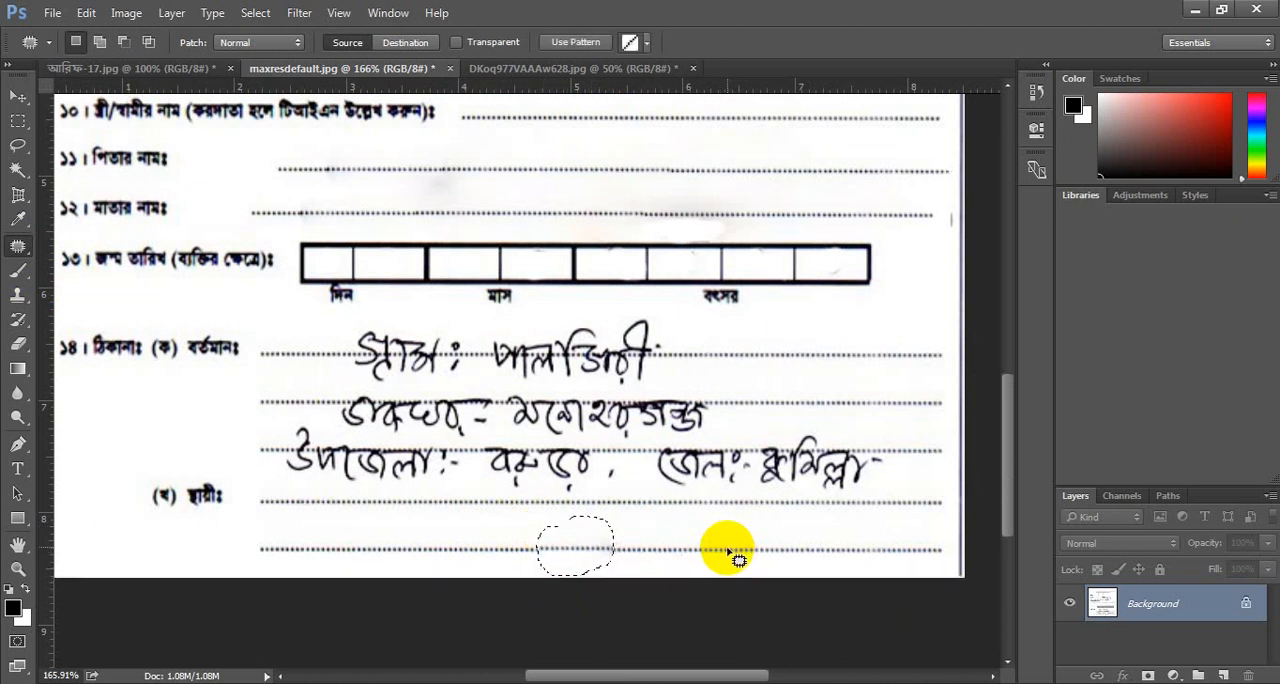
key("ctrl+d")
Patch both handwritten words on the first present address line with clean stretches of the same dotted line.
scroll(701, 488, "up", 2)
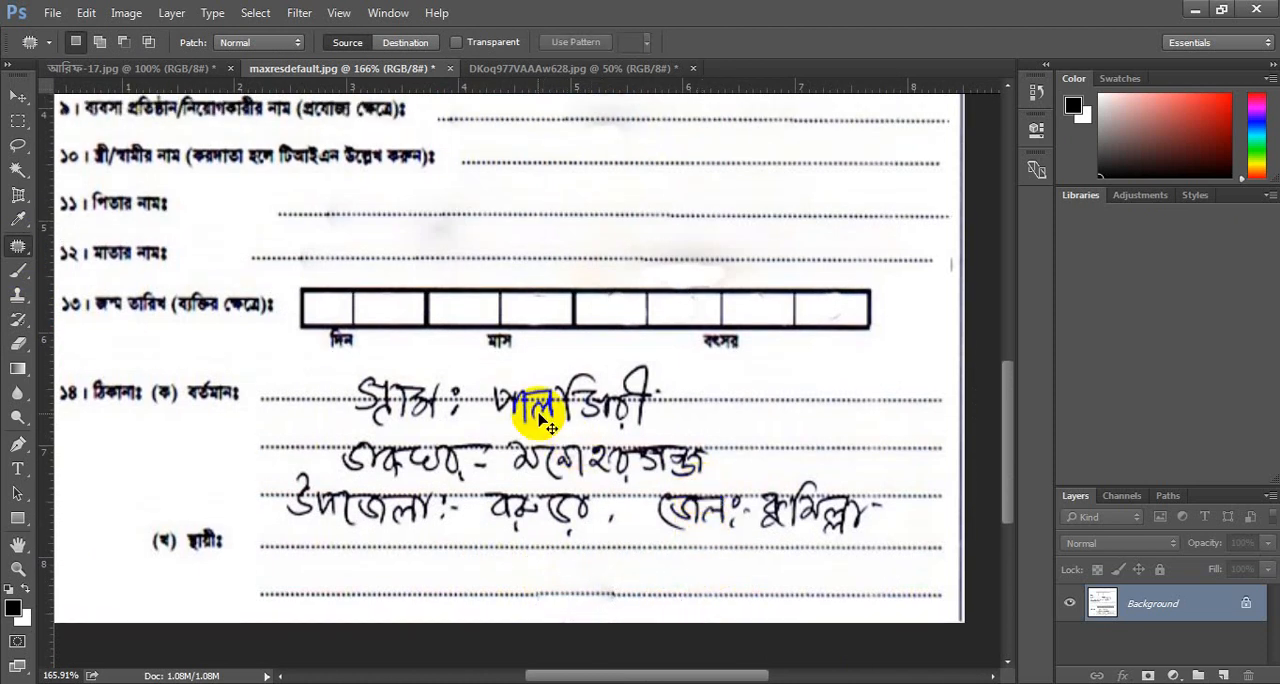
scroll(534, 409, "up", 3)
mouse_move(477, 391)
left_mouse_down()
mouse_move(492, 436)
mouse_move(636, 446)
mouse_move(722, 449)
mouse_move(753, 422)
mouse_move(756, 346)
mouse_move(702, 326)
mouse_move(466, 343)
left_mouse_up()
mouse_move(634, 371)
left_mouse_down()
mouse_move(760, 400)
mouse_move(951, 397)
mouse_move(938, 400)
left_mouse_up()
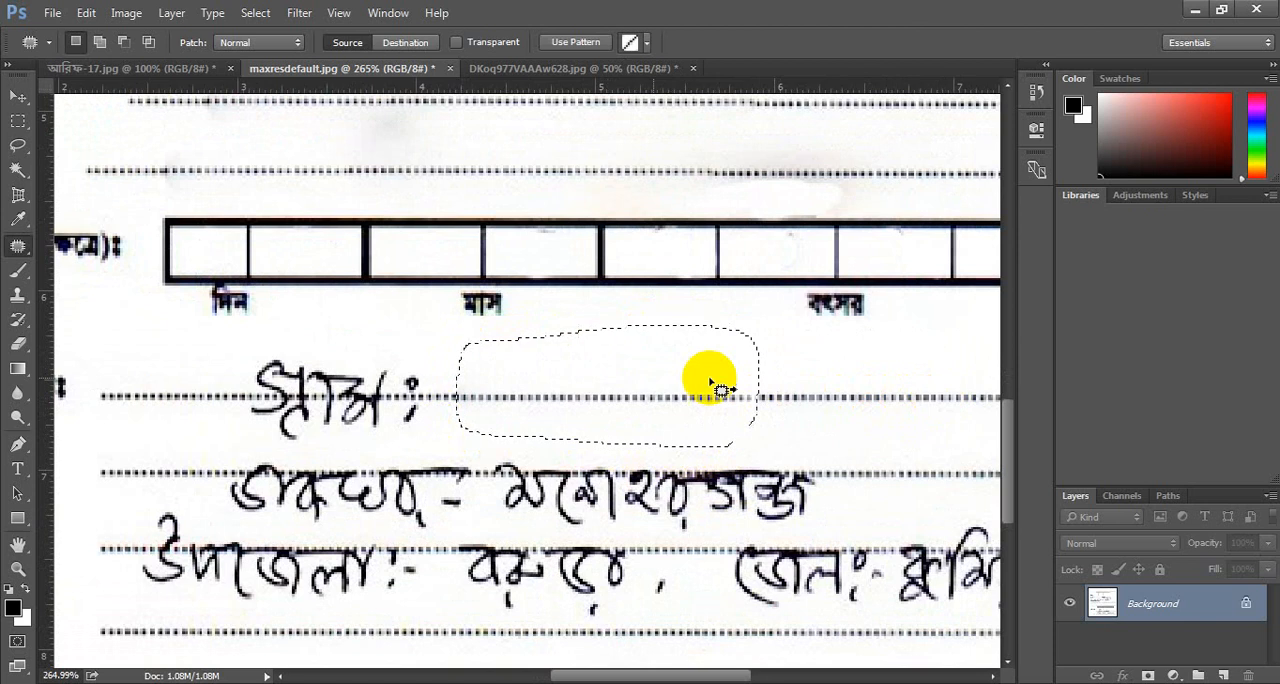
mouse_move(224, 350)
left_mouse_down()
mouse_move(229, 414)
mouse_move(366, 456)
mouse_move(414, 358)
mouse_move(232, 350)
left_mouse_up()
left_click_drag(289, 382, 531, 384)
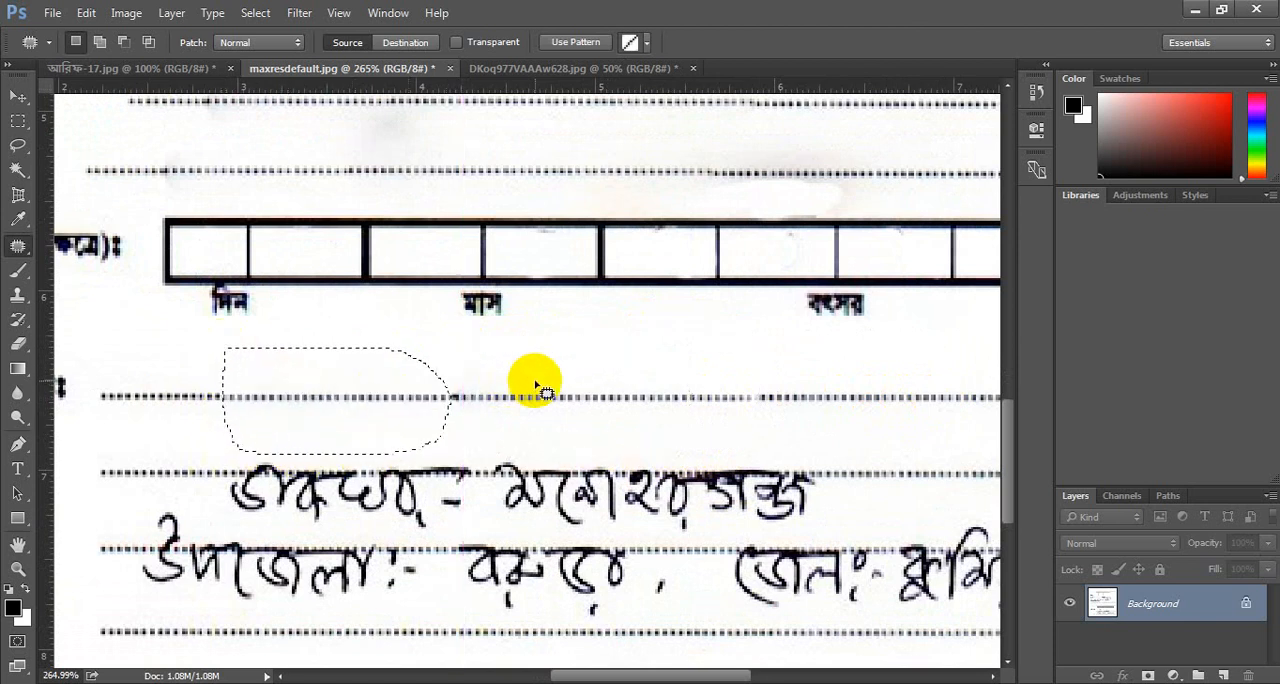
Patch both handwritten words on the second present address line with clean parts of that dotted line, and deselect.
scroll(480, 415, "down", 1)
mouse_move(477, 415)
left_mouse_down()
mouse_move(495, 487)
mouse_move(565, 499)
mouse_move(791, 502)
mouse_move(828, 475)
mouse_move(824, 420)
mouse_move(606, 408)
mouse_move(669, 463)
mouse_move(918, 453)
left_mouse_up()
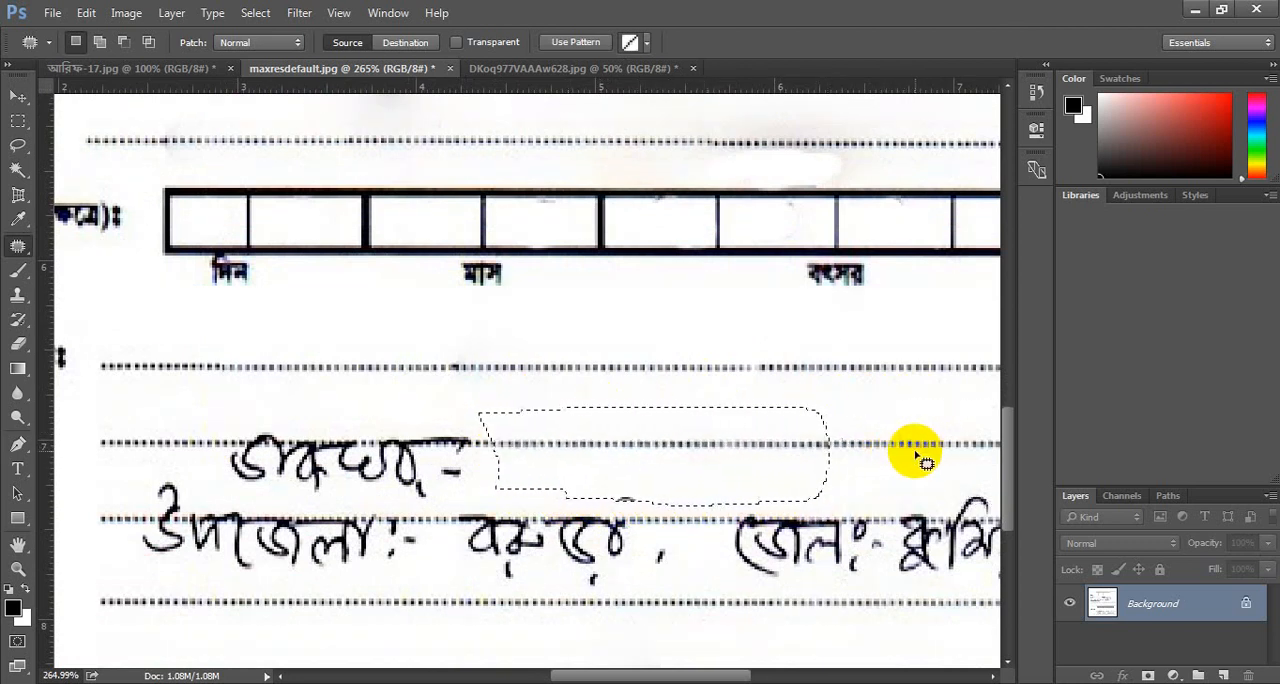
left_click(215, 442)
mouse_move(237, 494)
left_mouse_down()
mouse_move(449, 492)
mouse_move(450, 403)
mouse_move(218, 414)
left_mouse_up()
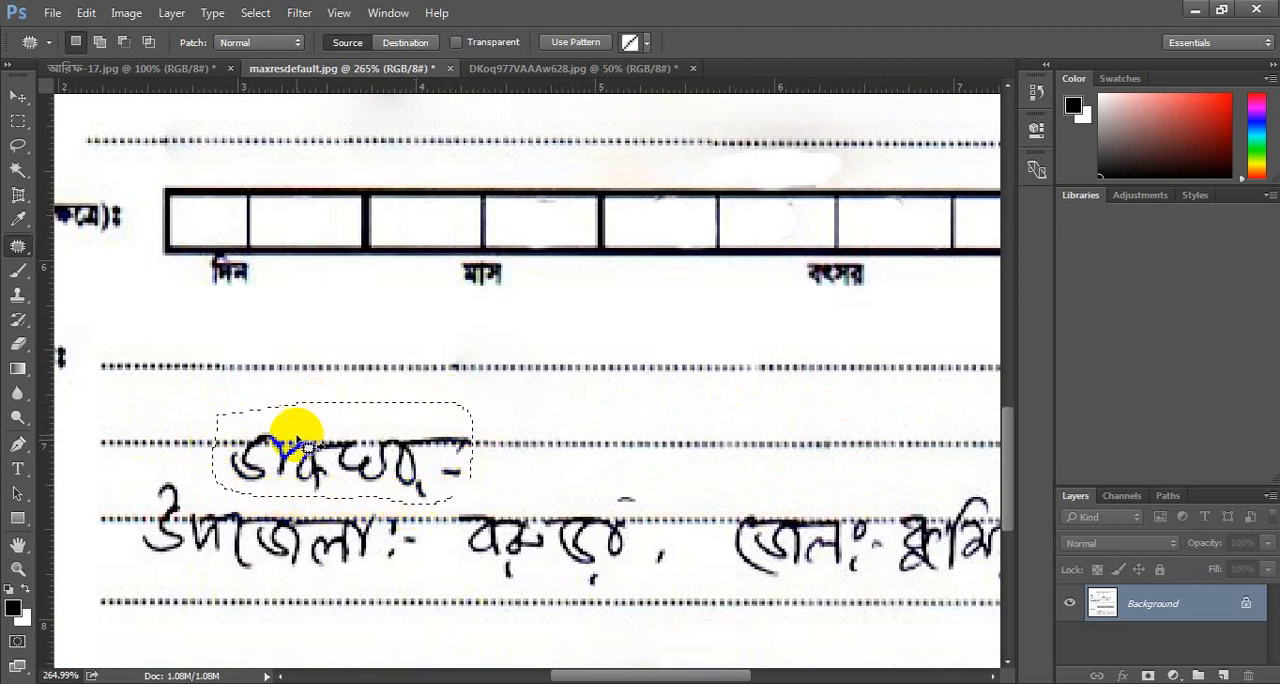
mouse_move(366, 421)
left_mouse_down()
mouse_move(654, 437)
mouse_move(643, 438)
left_mouse_up()
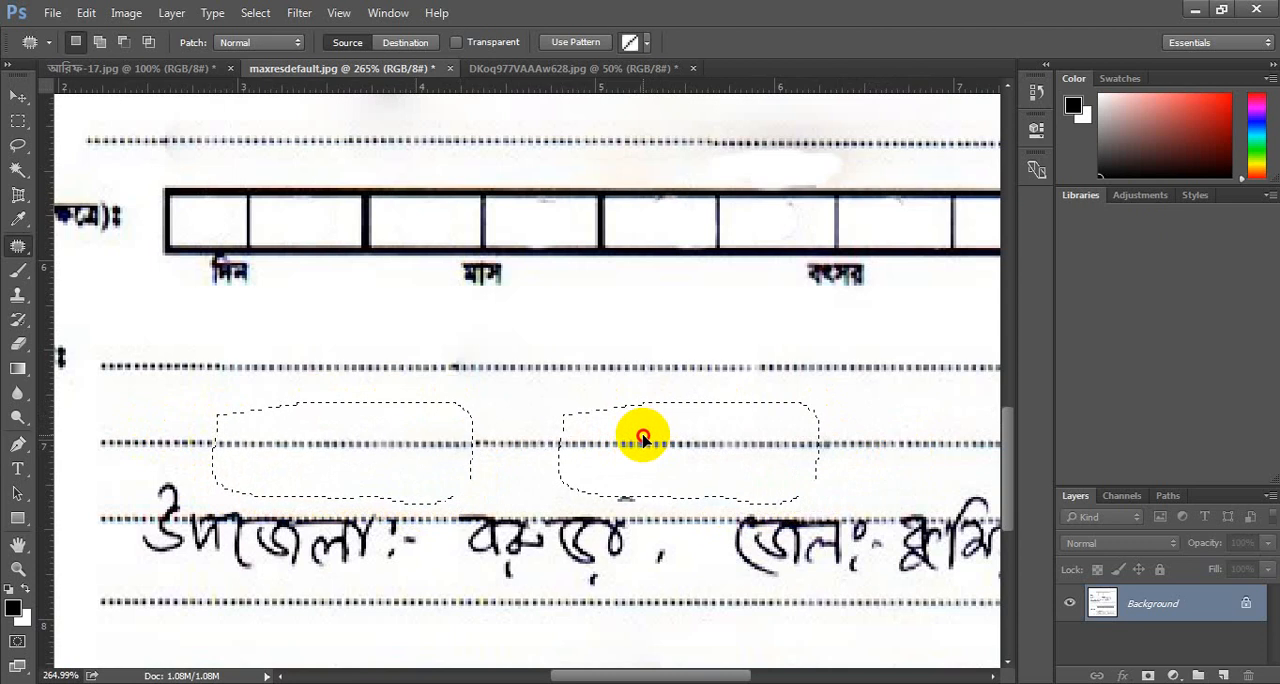
key("ctrl+d")
Patch the handwritten sub-district label and name on the third present address line with the clean dotted lines above.
scroll(692, 452, "down", 1)
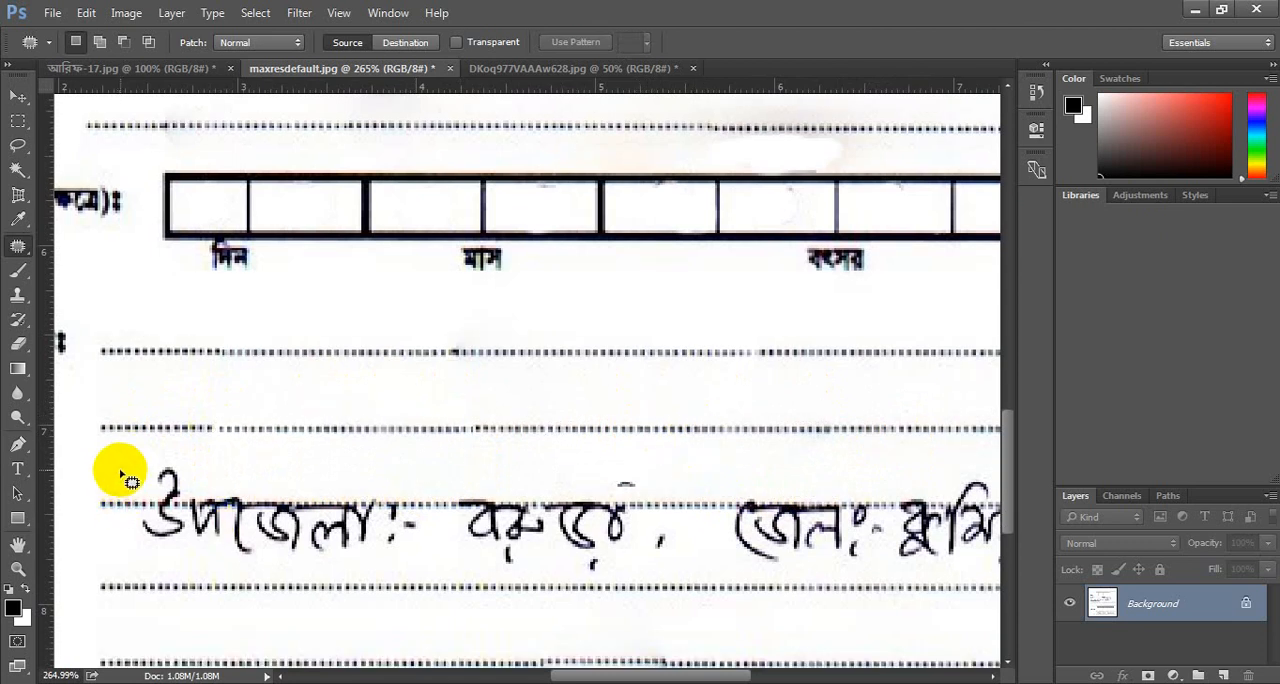
mouse_move(118, 485)
left_mouse_down()
mouse_move(189, 551)
mouse_move(380, 566)
mouse_move(429, 494)
mouse_move(175, 455)
mouse_move(140, 488)
mouse_move(277, 503)
mouse_move(457, 391)
mouse_move(481, 390)
left_mouse_up()
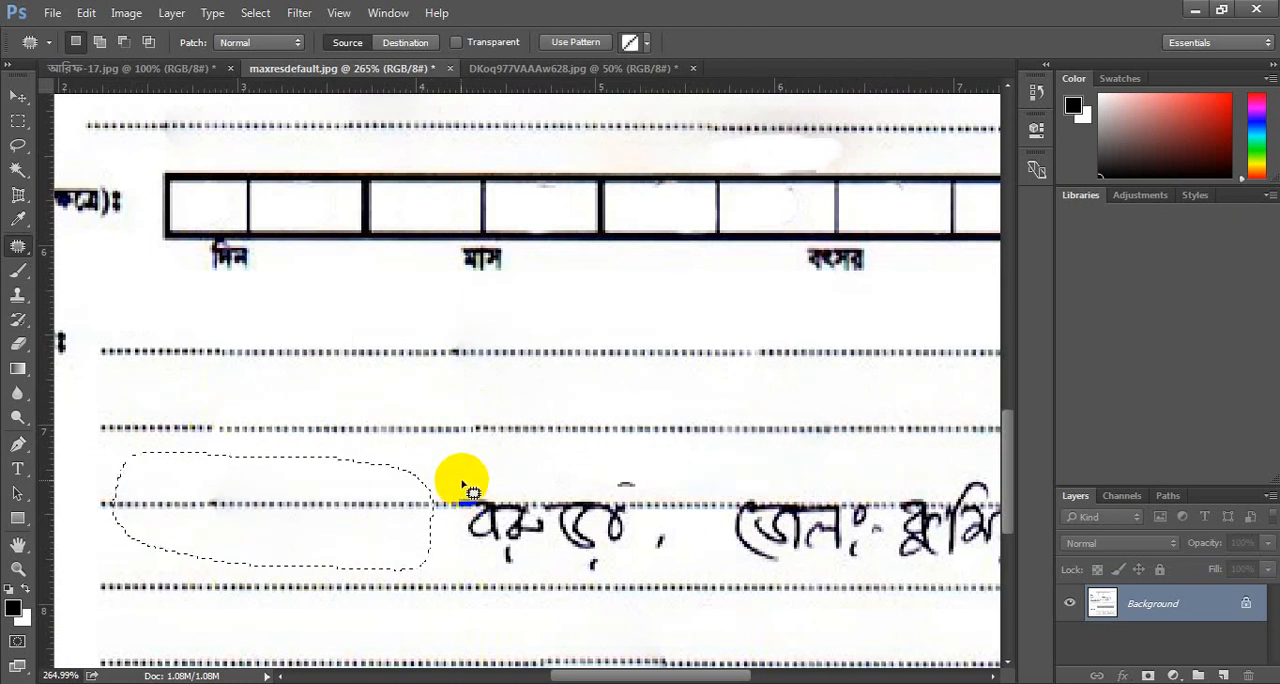
mouse_move(455, 476)
left_mouse_down()
mouse_move(457, 538)
mouse_move(525, 573)
mouse_move(623, 558)
mouse_move(674, 509)
mouse_move(509, 449)
mouse_move(468, 462)
left_mouse_up()
left_click_drag(525, 520, 594, 363)
Patch the handwritten district label and name at the end of the third present address line, and deselect.
scroll(820, 492, "right", 8)
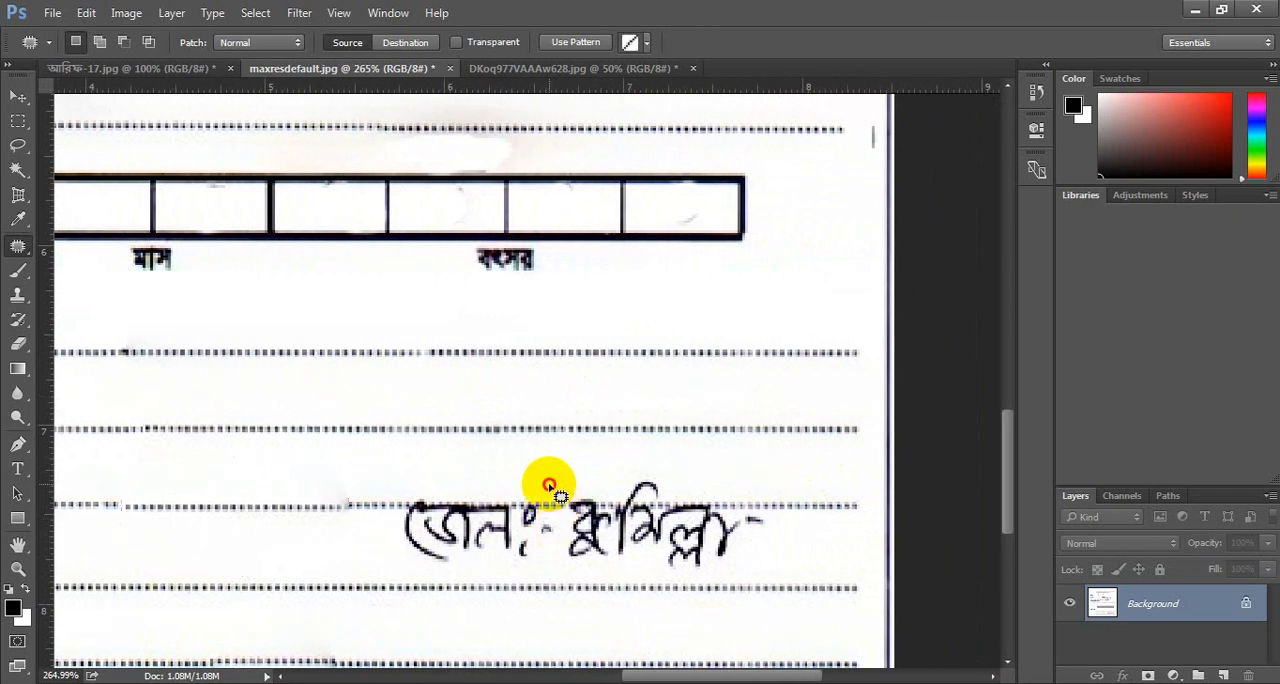
mouse_move(559, 533)
left_mouse_down()
mouse_move(483, 568)
mouse_move(366, 517)
mouse_move(470, 476)
left_mouse_up()
mouse_move(491, 528)
left_mouse_down()
mouse_move(503, 437)
mouse_move(784, 450)
left_mouse_up()
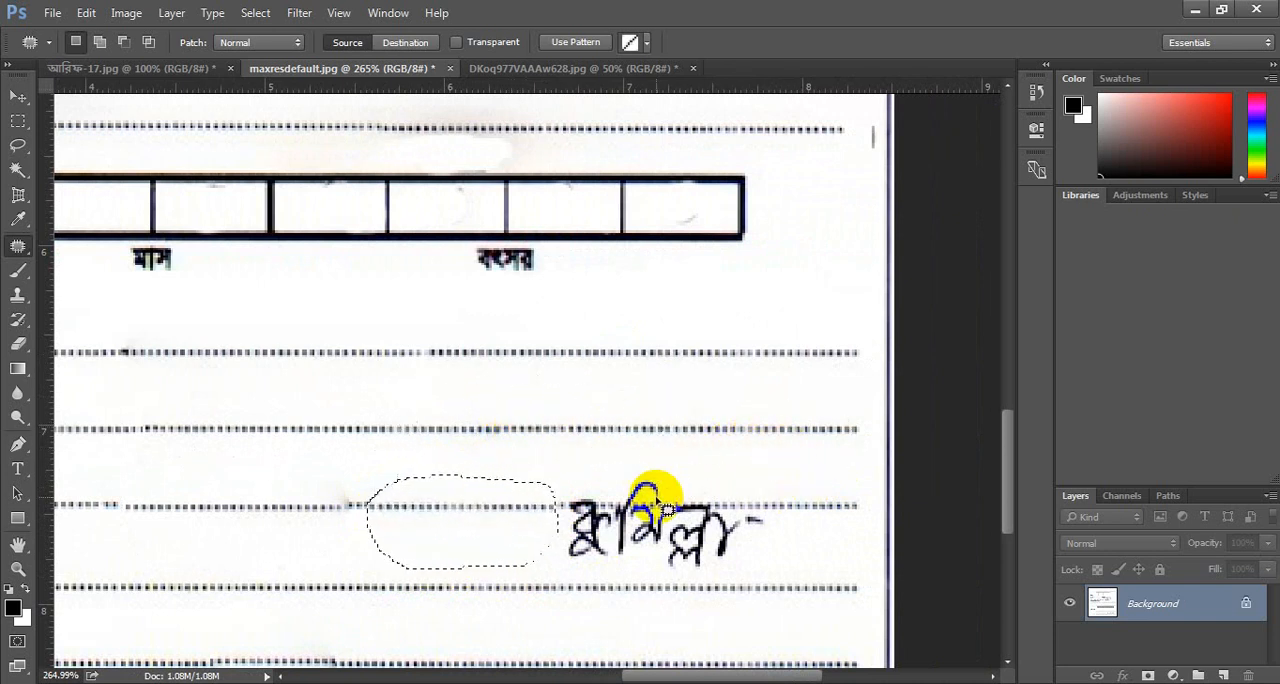
mouse_move(571, 471)
left_mouse_down()
mouse_move(580, 566)
mouse_move(694, 571)
mouse_move(764, 484)
mouse_move(570, 472)
left_mouse_up()
mouse_move(643, 543)
left_mouse_down()
mouse_move(357, 463)
mouse_move(338, 472)
left_mouse_up()
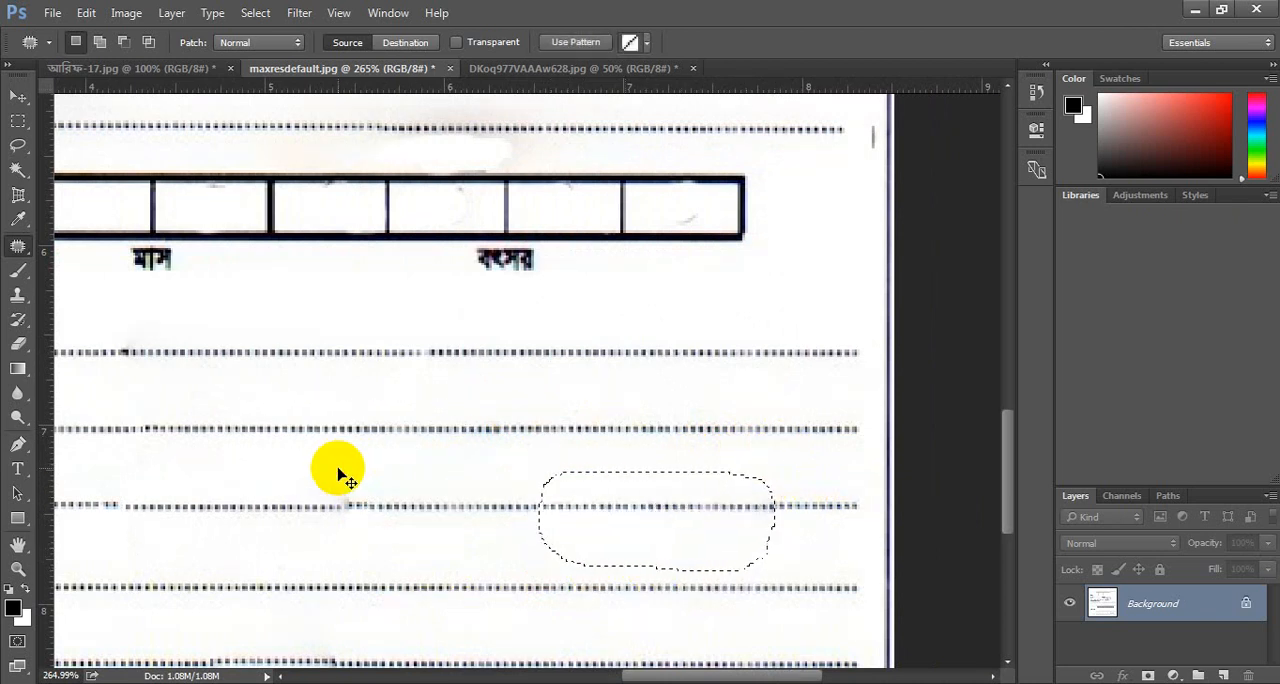
key("ctrl+d")
Open Save for Web for the whole cleaned form and start saving it as a JPEG.
scroll(338, 470, "down", 5)
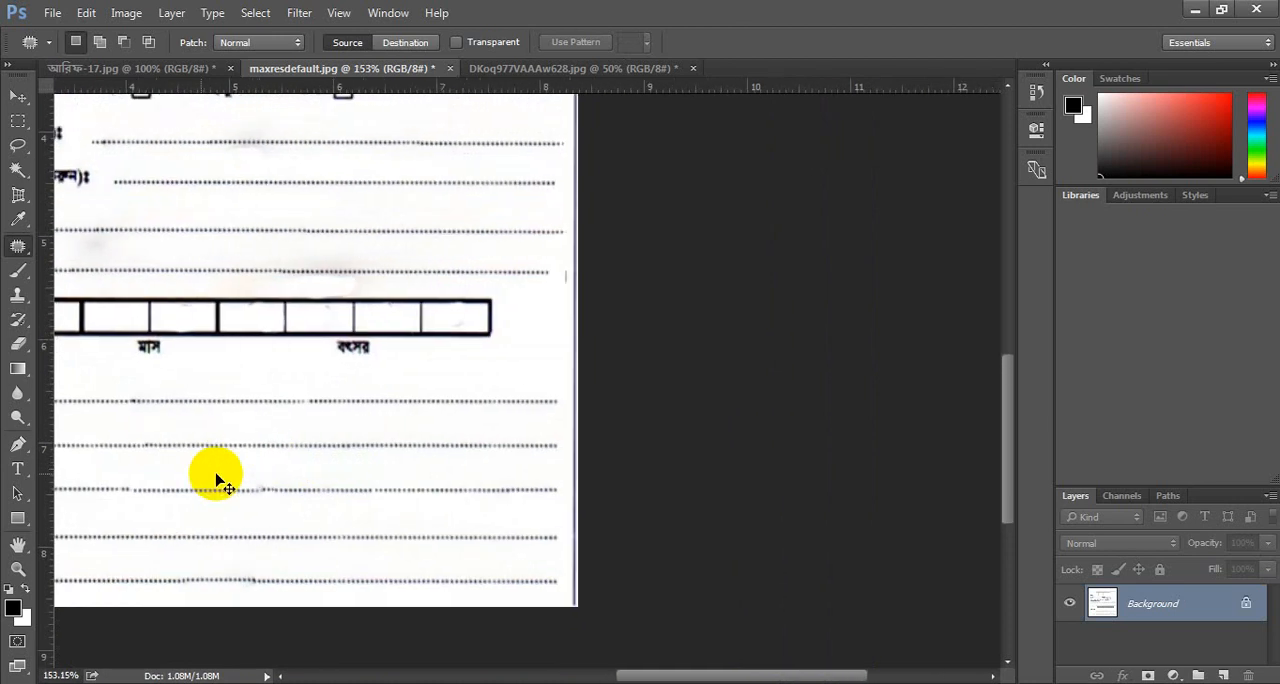
scroll(222, 483, "down", 6)
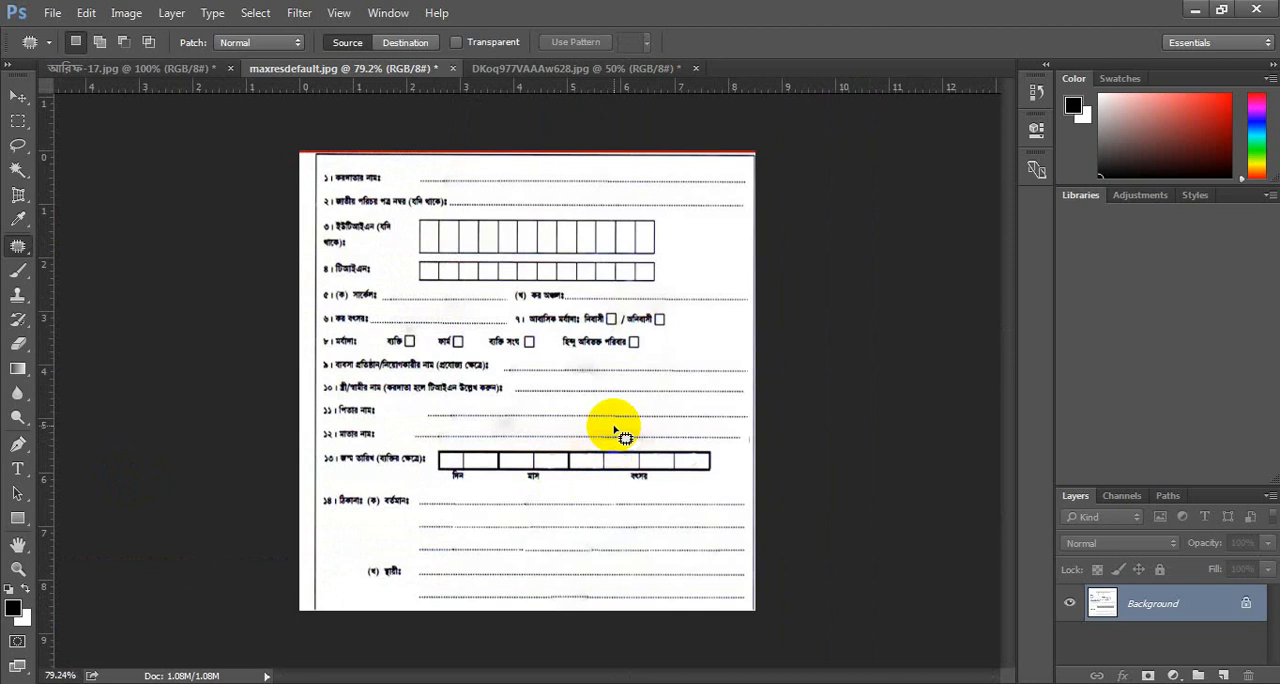
left_click(52, 13)
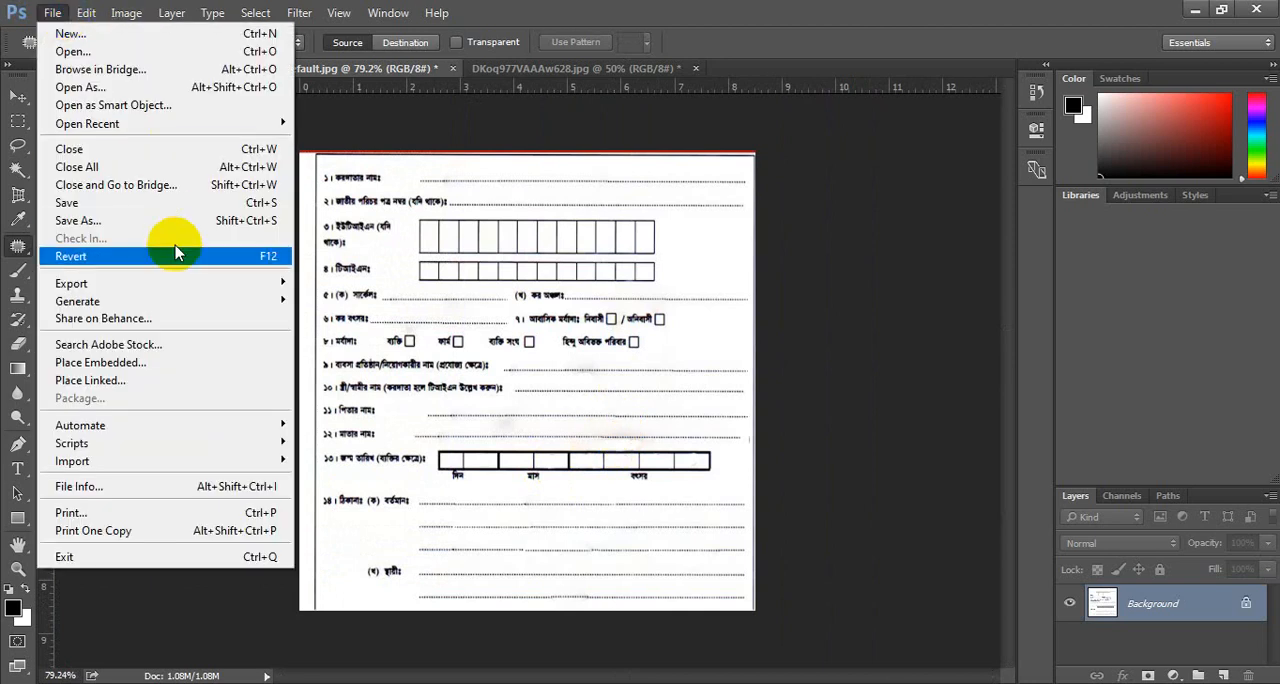
mouse_move(167, 290)
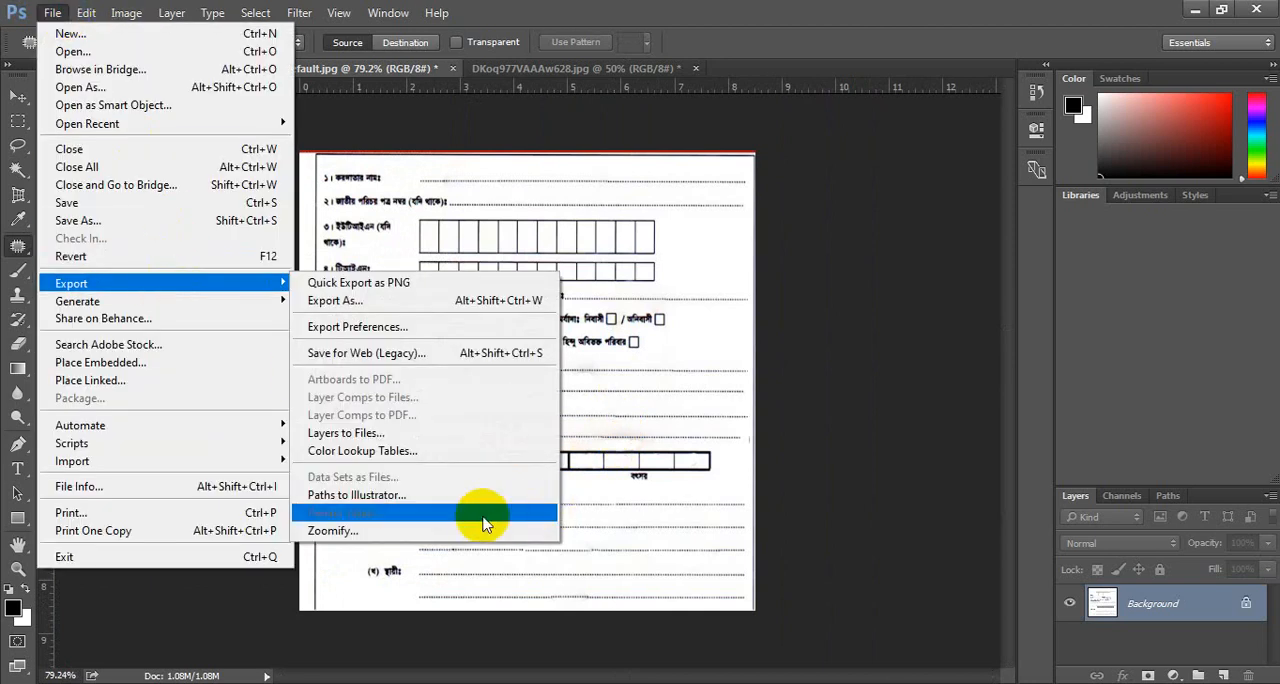
left_click(480, 353)
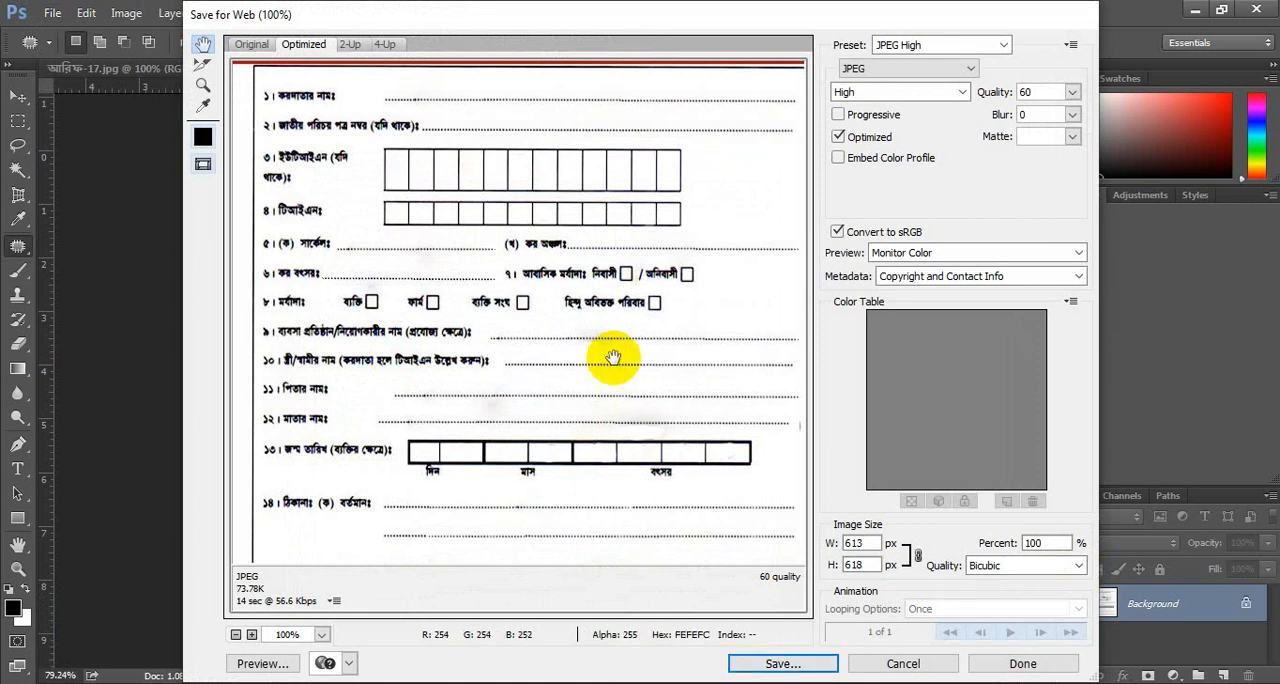
left_click(810, 663)
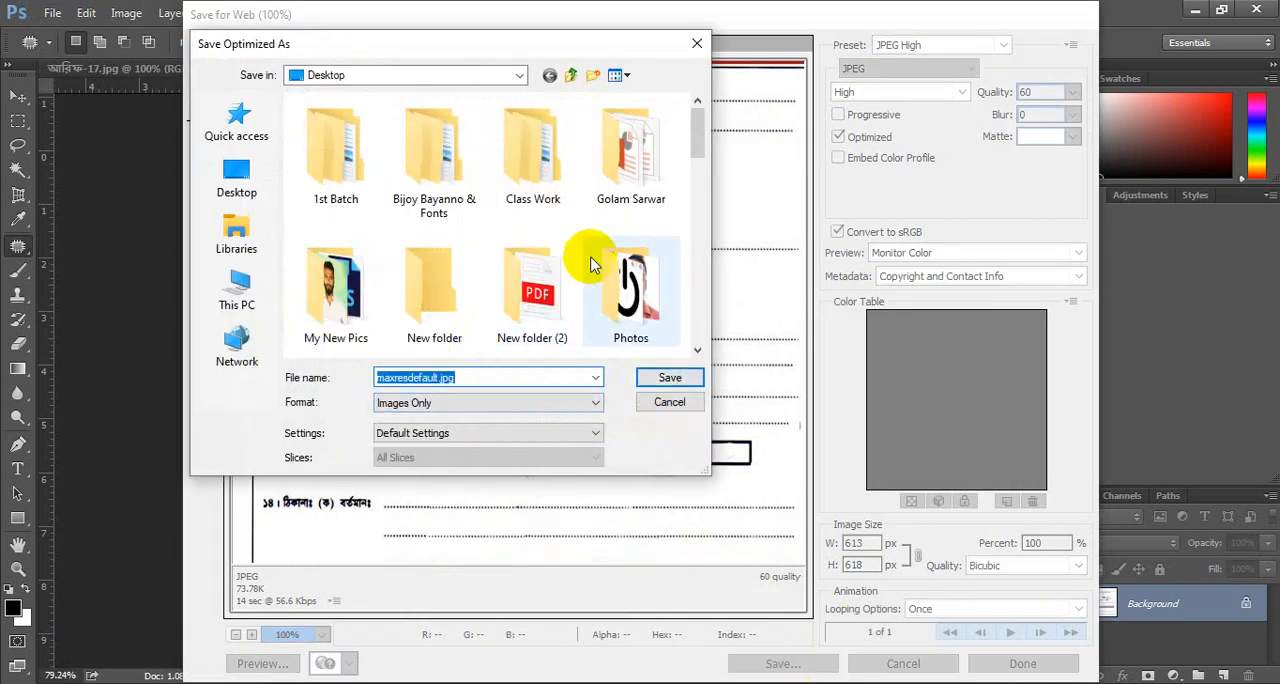
Choose the Photoshop folder inside Class Work as save location, try saving as maxresdefault.jpg, and decline replacing the existing file.
left_click(540, 150)
double_click(540, 150)
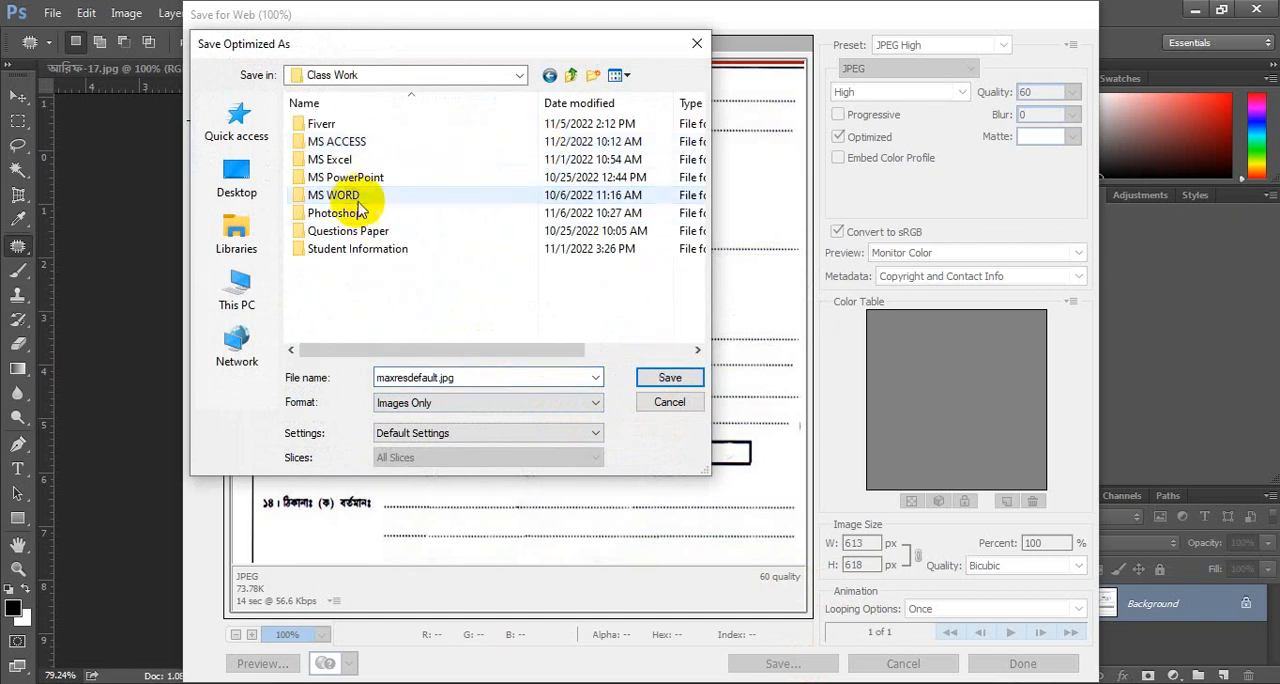
double_click(335, 216)
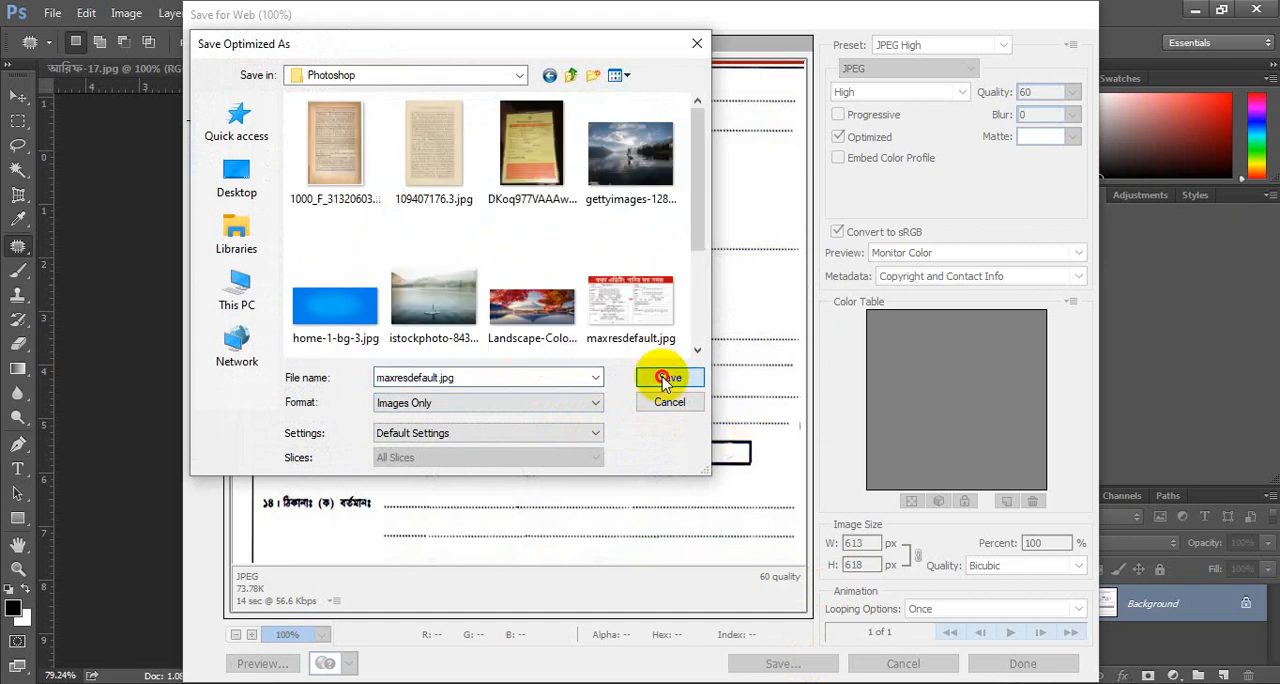
left_click(665, 379)
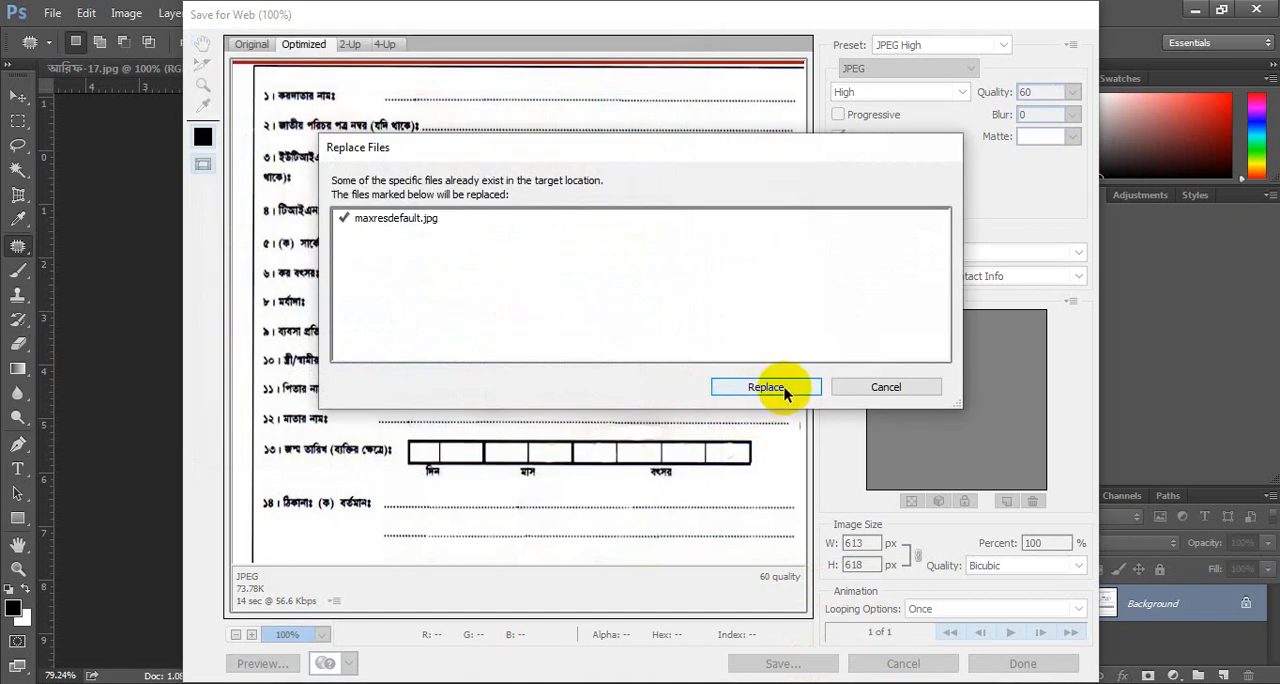
left_click(866, 389)
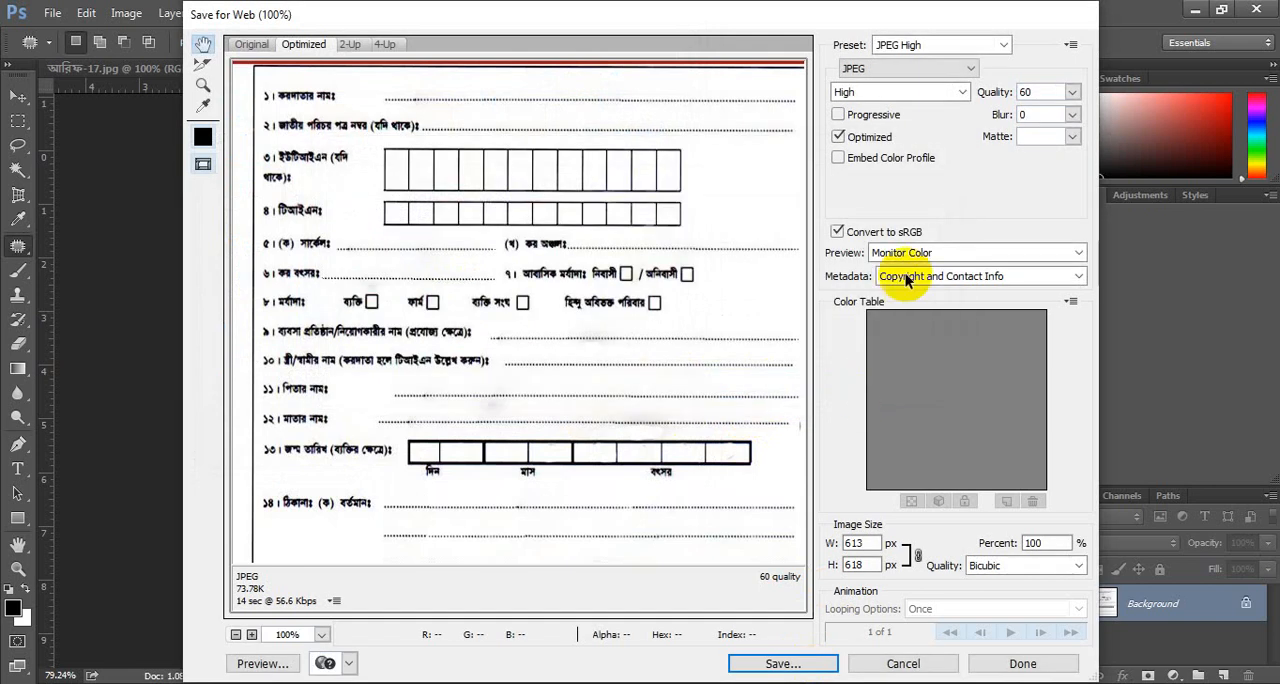
Save the optimized form in the Photoshop folder under the new file name maxresdefault.3.
left_click(781, 663)
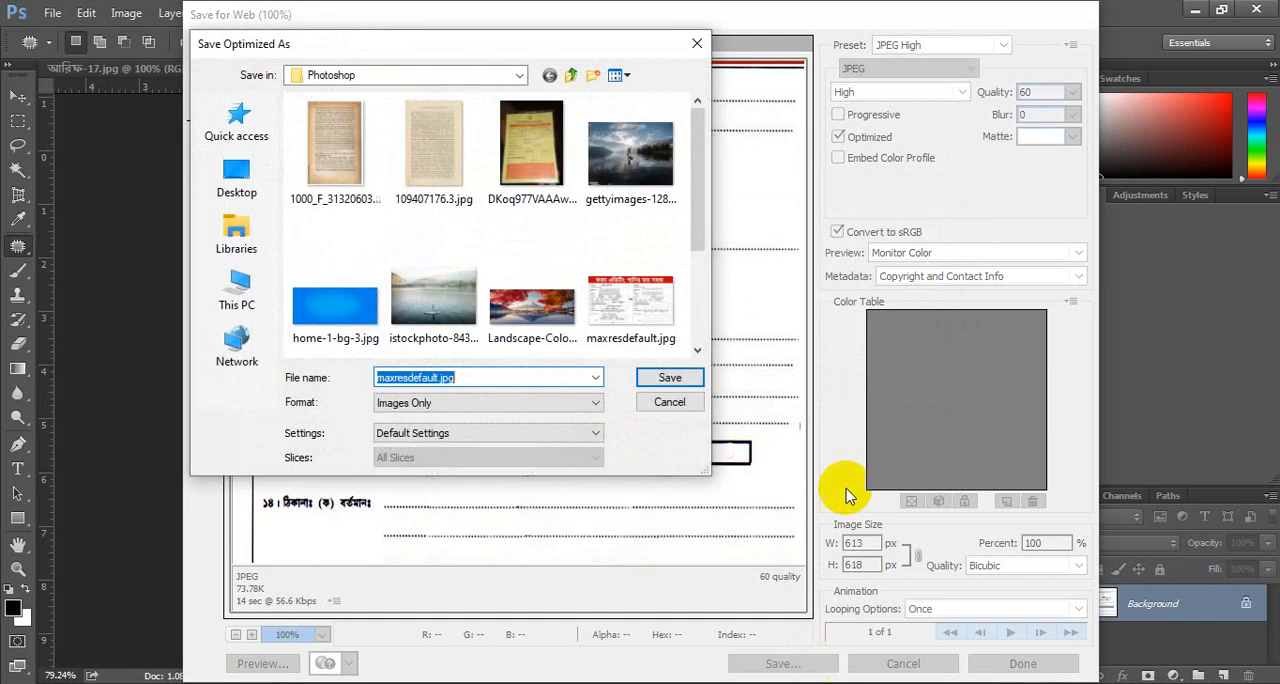
left_click(494, 384)
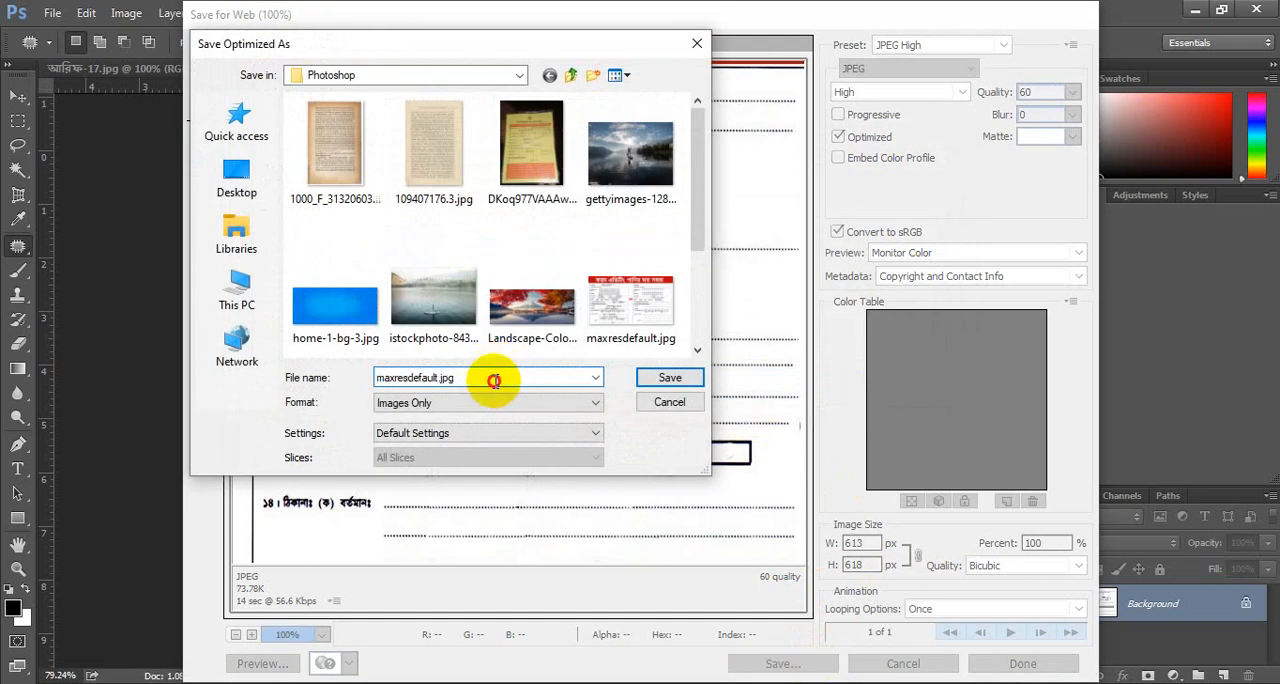
key("BackSpace")
key("BackSpace")
key("BackSpace")
key("BackSpace")
type("3")
key("Return")
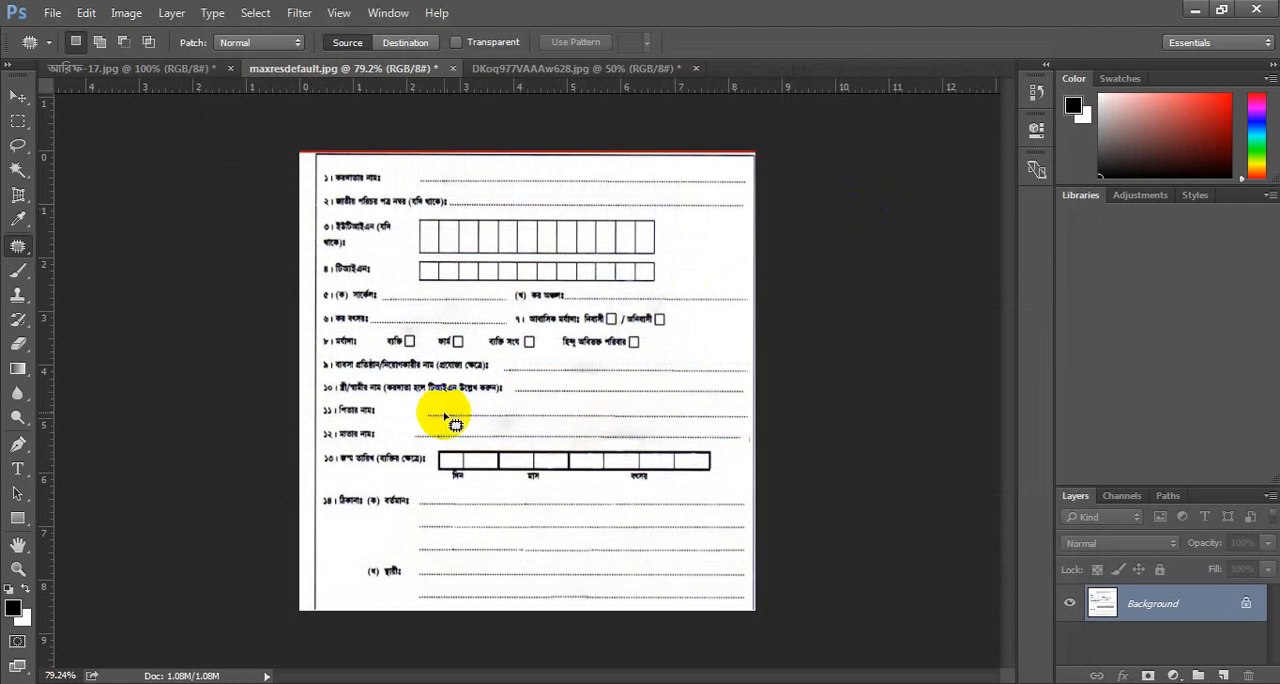